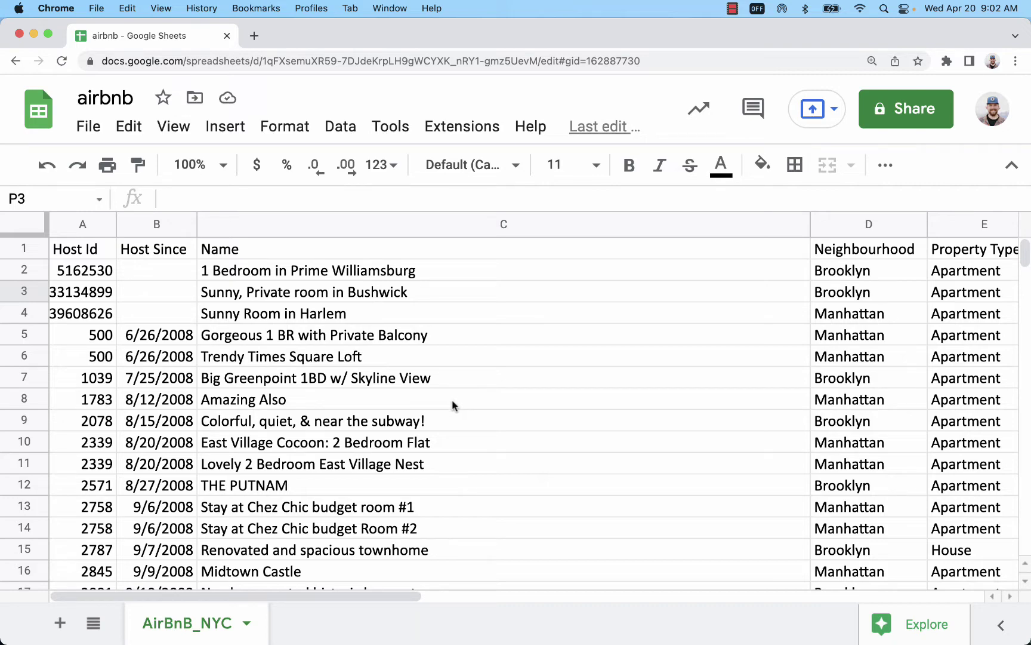
Create a filter over columns A through M of the AirBnB_NYC sheet.
scroll(455, 403, right, 10)
scroll(453, 406, left, 10)
drag(83, 224, 855, 231)
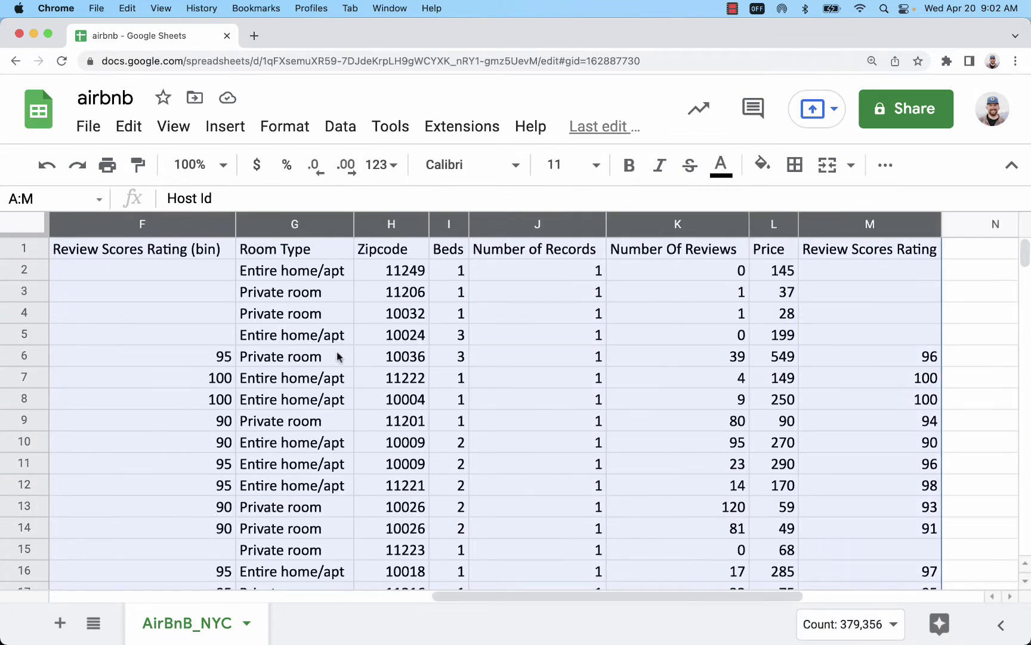
scroll(338, 360, left, 5)
scroll(357, 357, right, 7)
scroll(357, 356, left, 5)
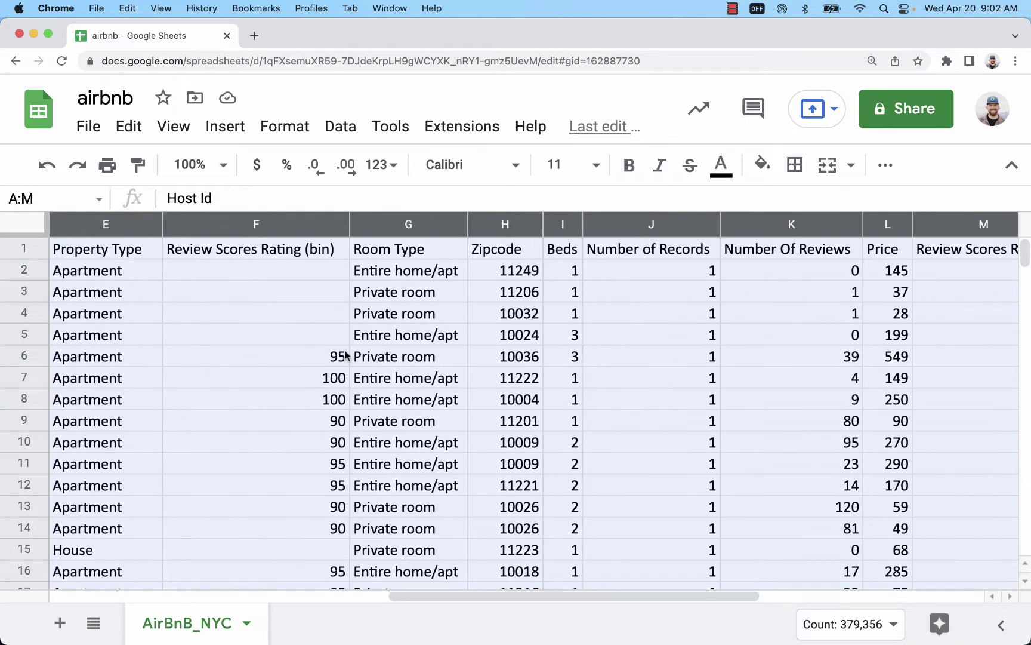
scroll(358, 352, right, 4)
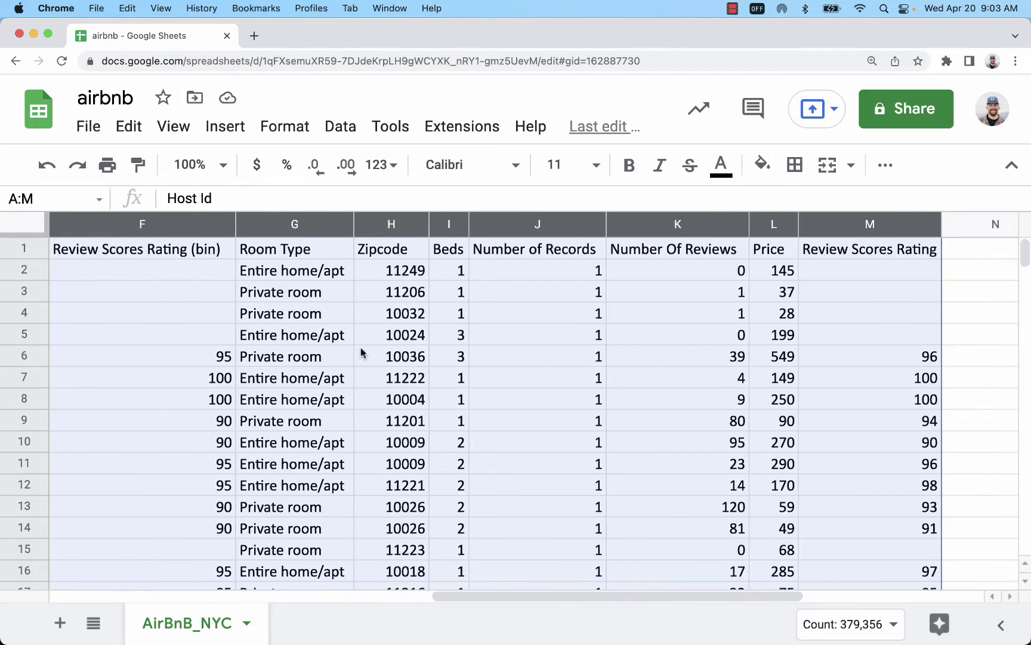
scroll(344, 256, left, 5)
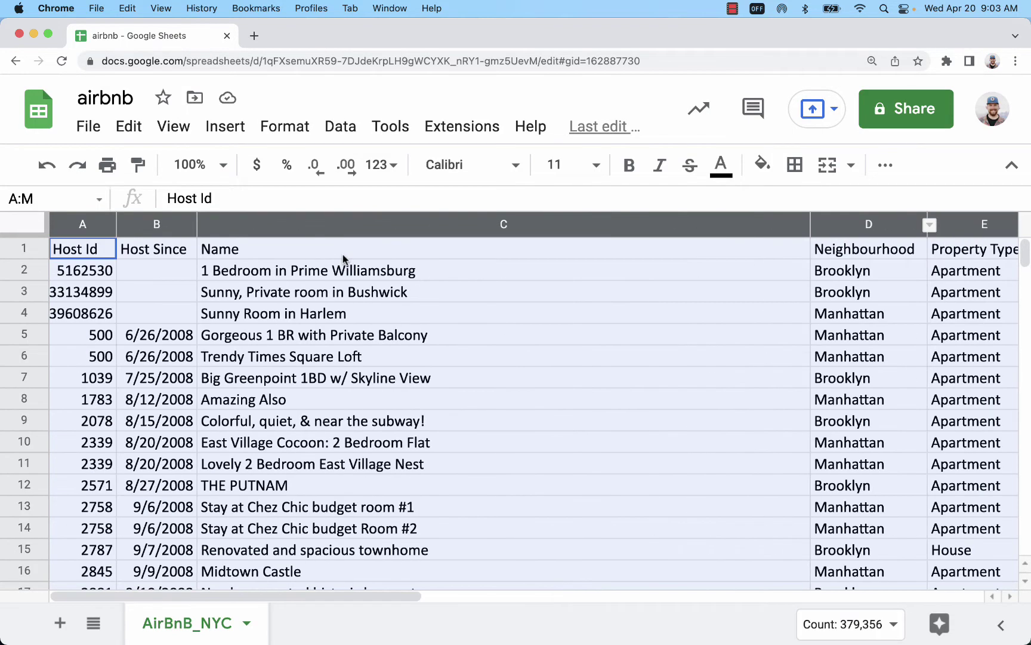
scroll(345, 265, right, 10)
click(886, 166)
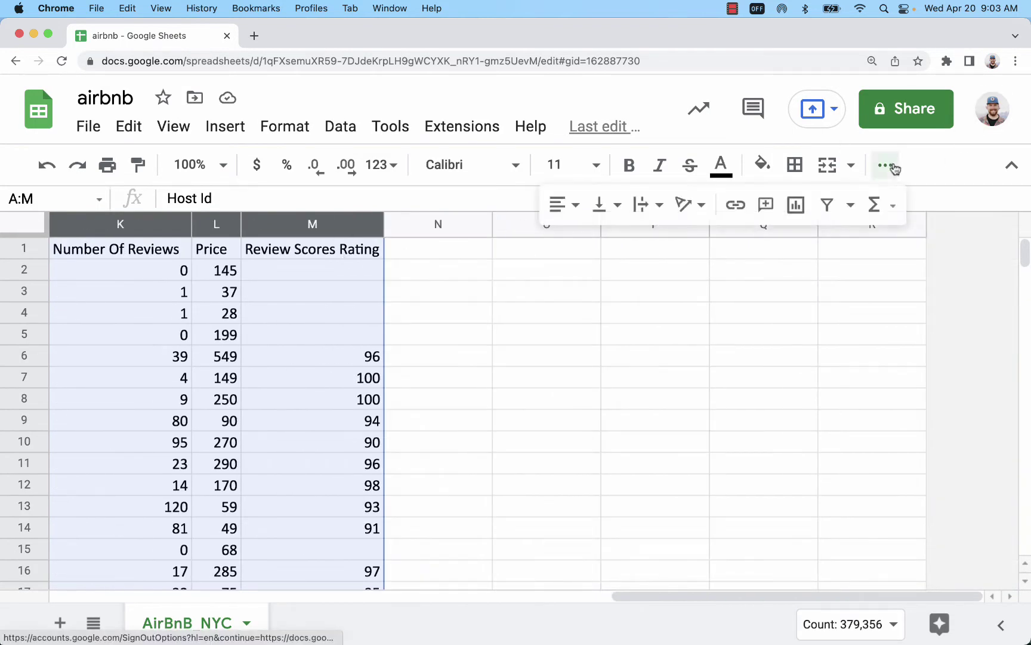
click(828, 206)
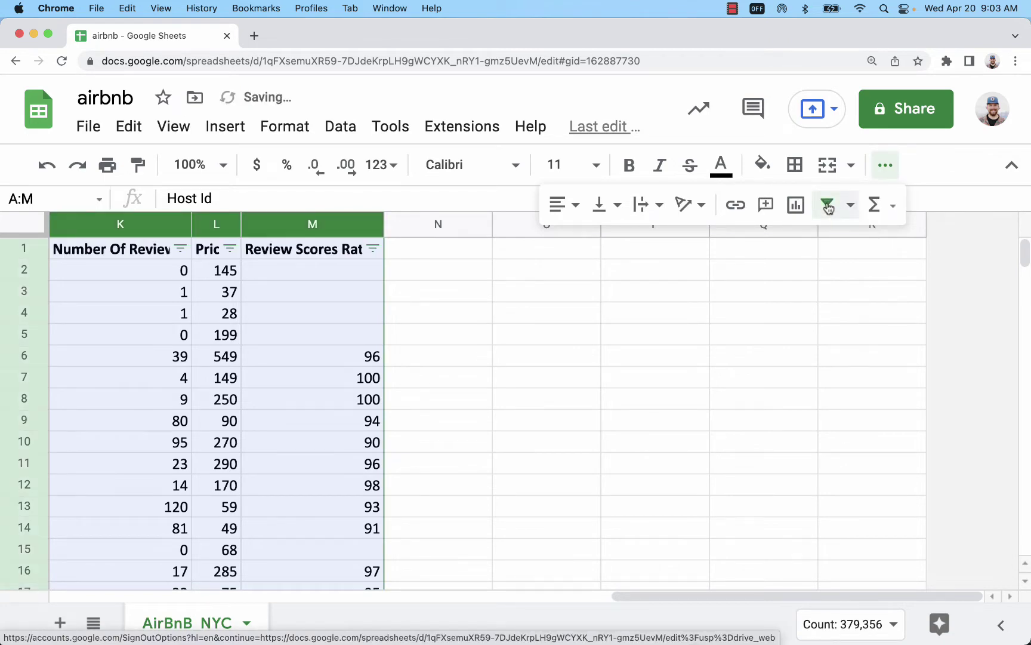
click(442, 418)
scroll(299, 395, left, 10)
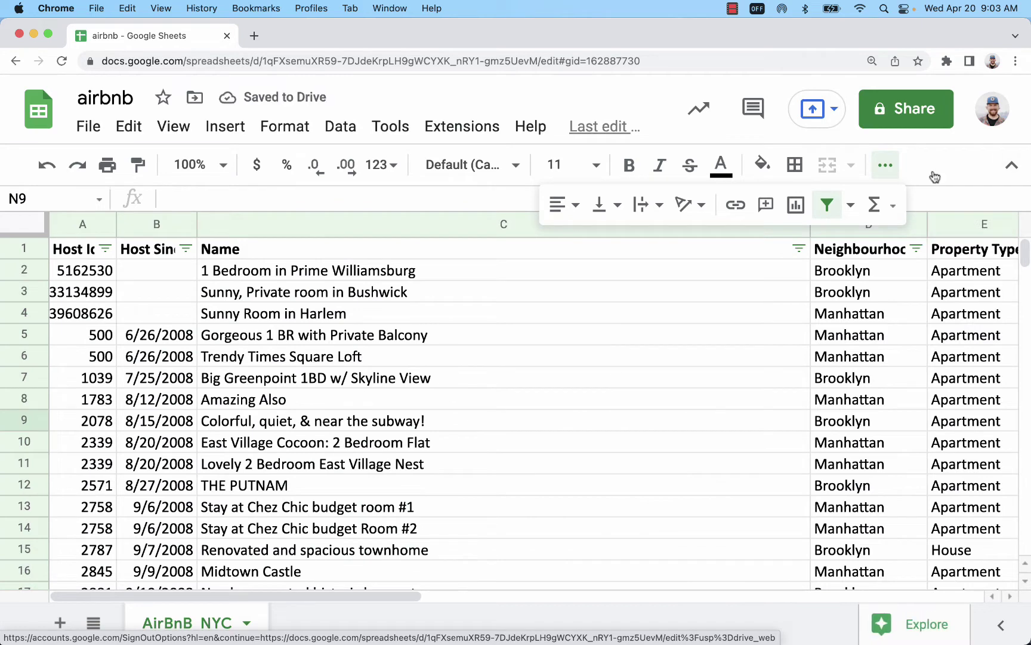
click(886, 165)
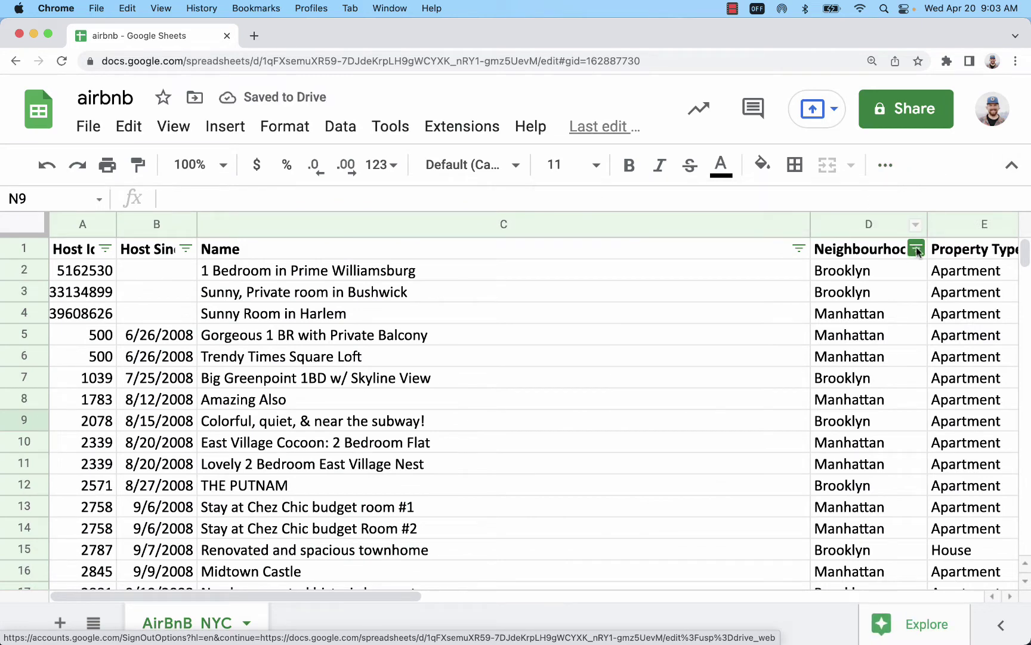
Inspect the list of filter values available for the Neighbourhood column, leaving the filter as it is.
click(917, 250)
scroll(813, 431, down, 5)
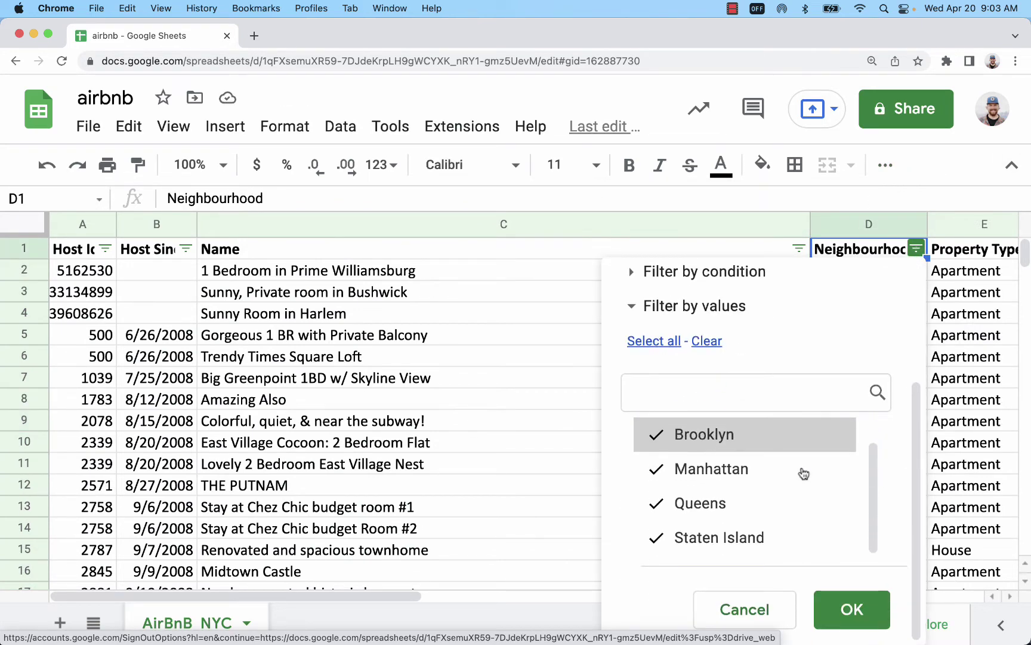
scroll(803, 472, up, 1)
scroll(803, 470, down, 1)
key(Escape)
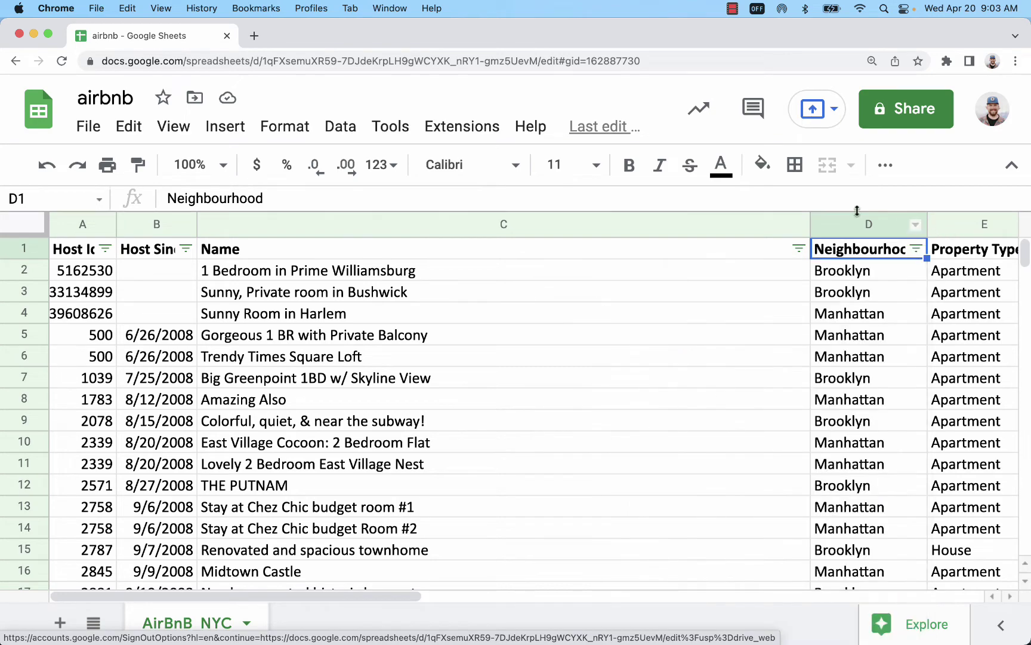
Copy the entire Neighbourhood column, including its heading.
click(840, 226)
scroll(803, 278, right, 10)
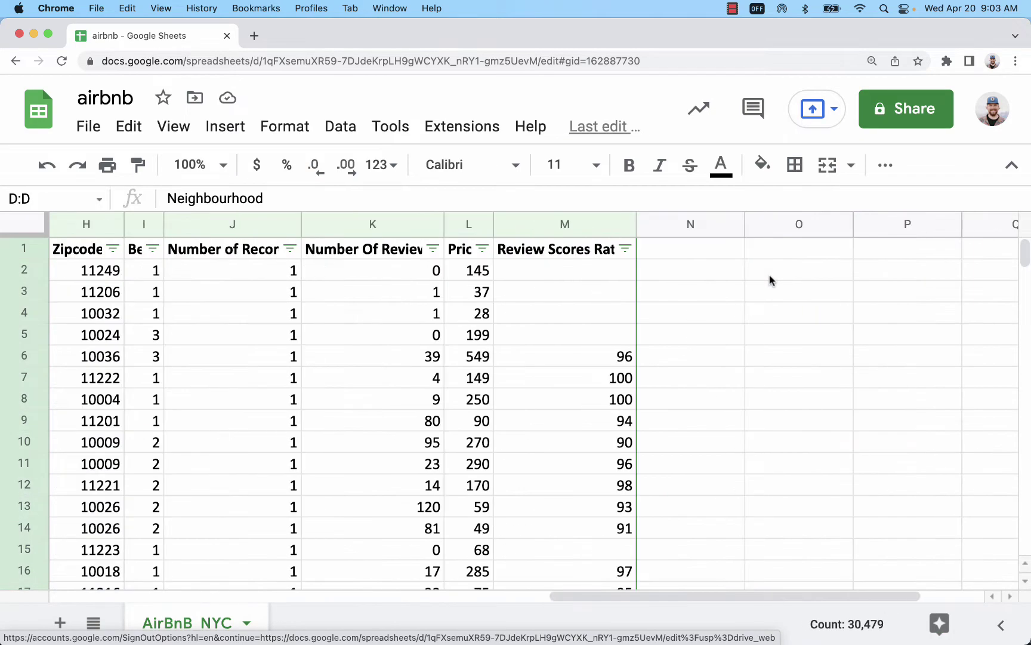
scroll(769, 279, left, 8)
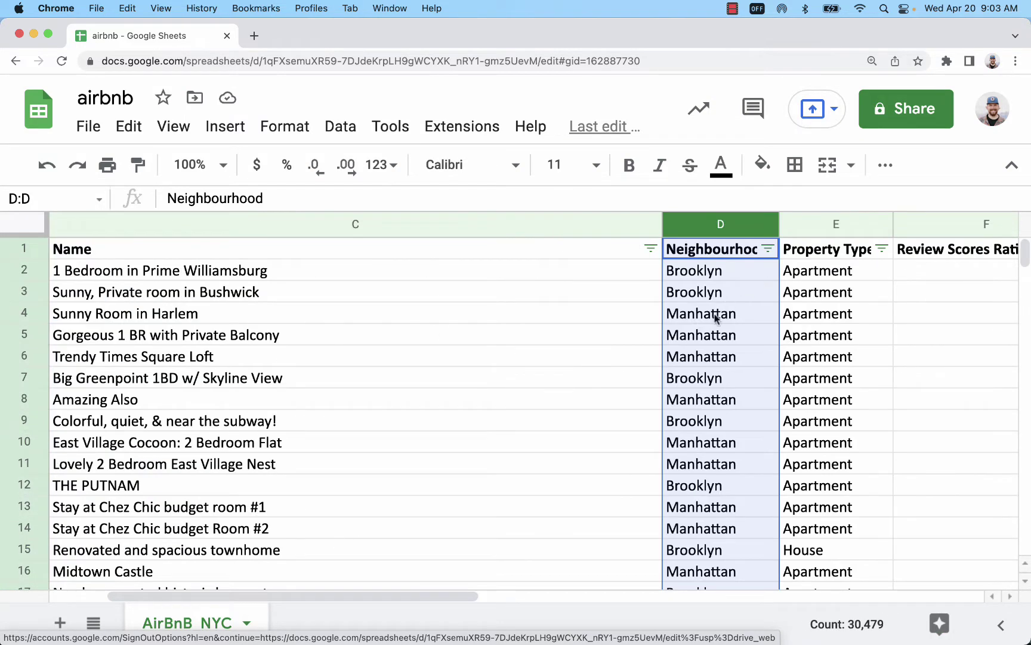
right_click(699, 287)
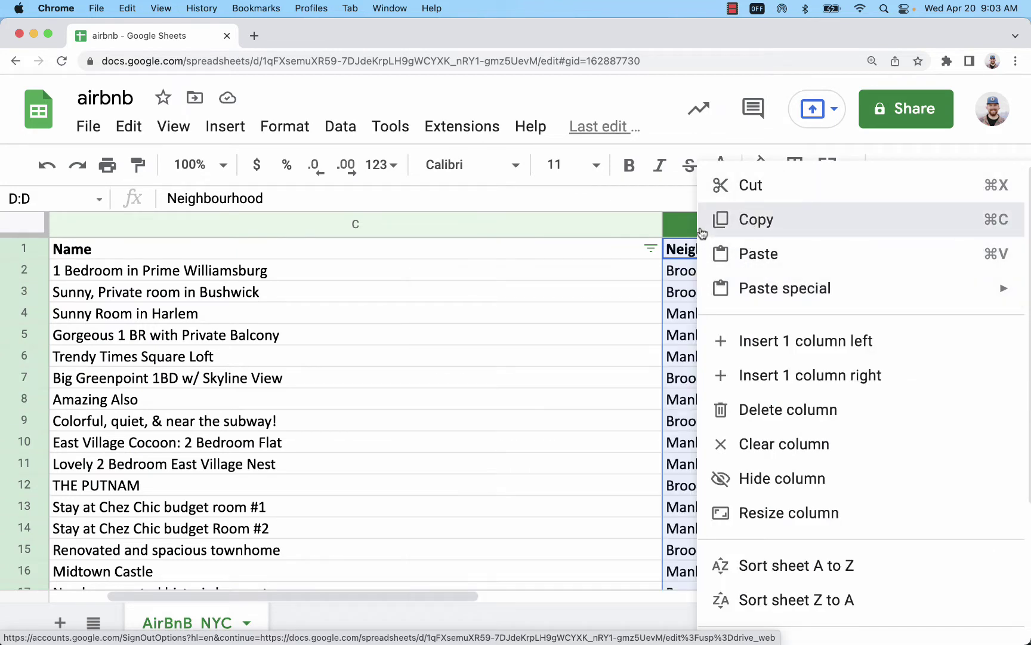
key(super+c)
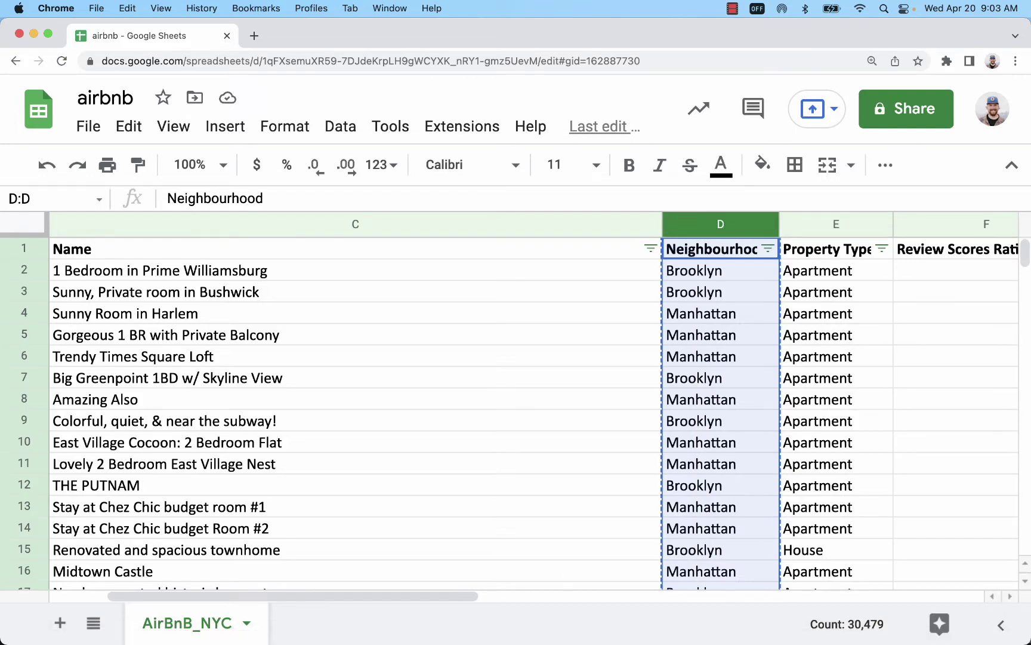
Switch to the stapplet.com window and open the 1 Categorical Variable, Single Group applet.
key(super+grave)
drag(666, 166, 458, 32)
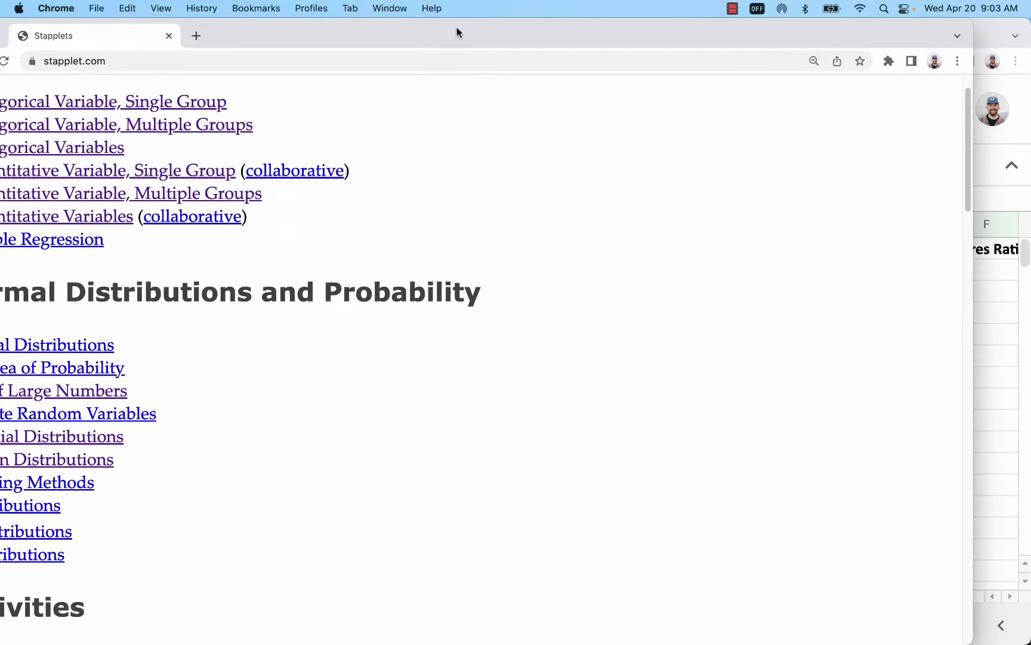
double_click(460, 30)
scroll(460, 180, up, 2)
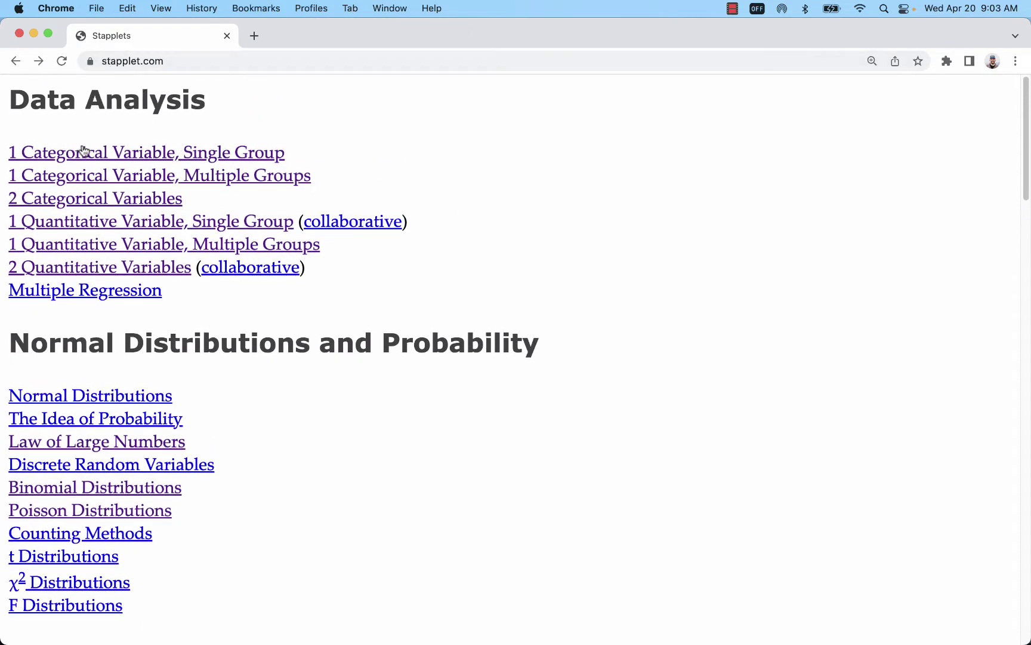
click(153, 156)
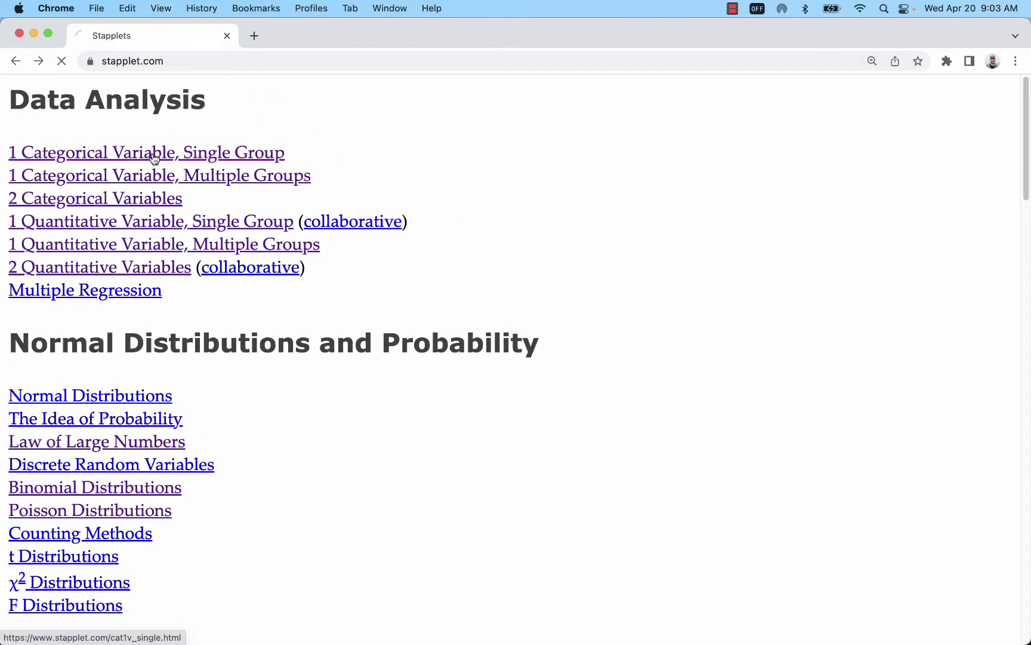
Set the data input type to Raw data and paste the copied Neighbourhood column as the observations.
click(227, 159)
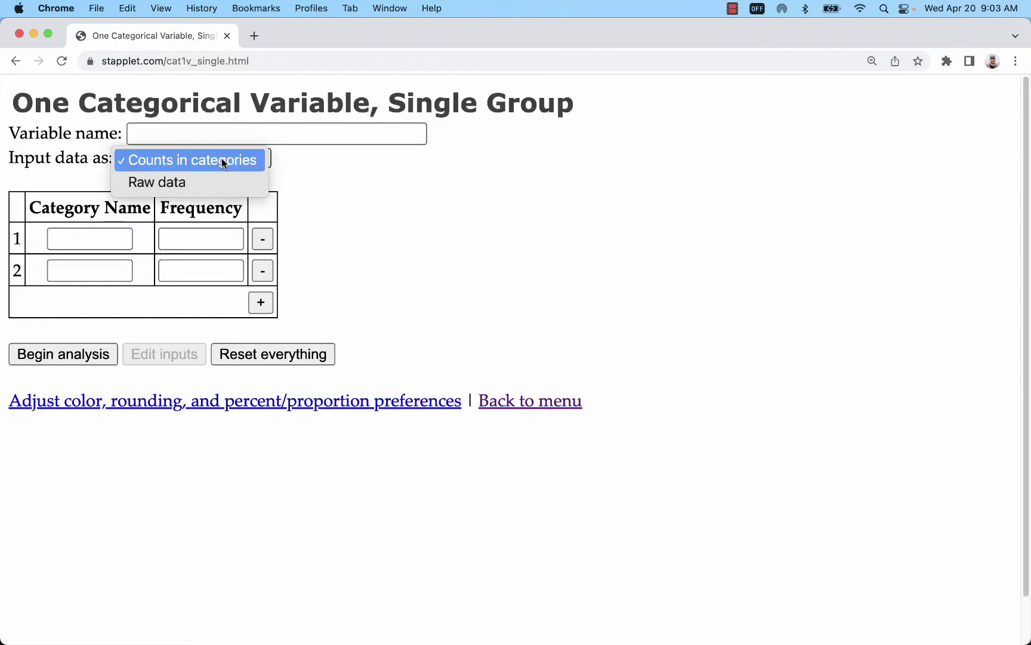
click(198, 182)
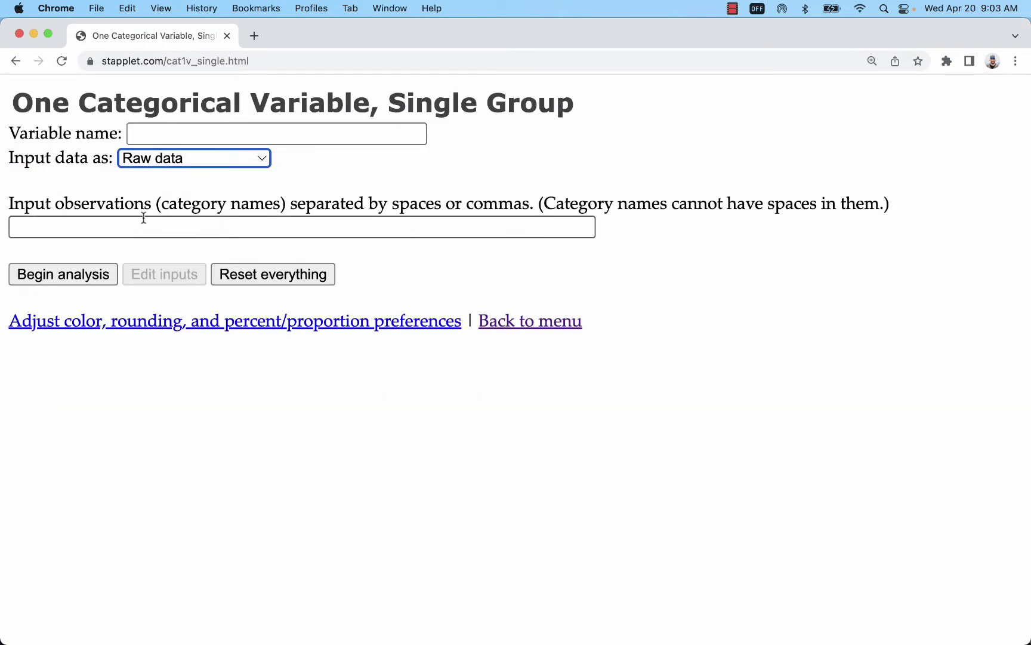
click(134, 222)
key(super+v)
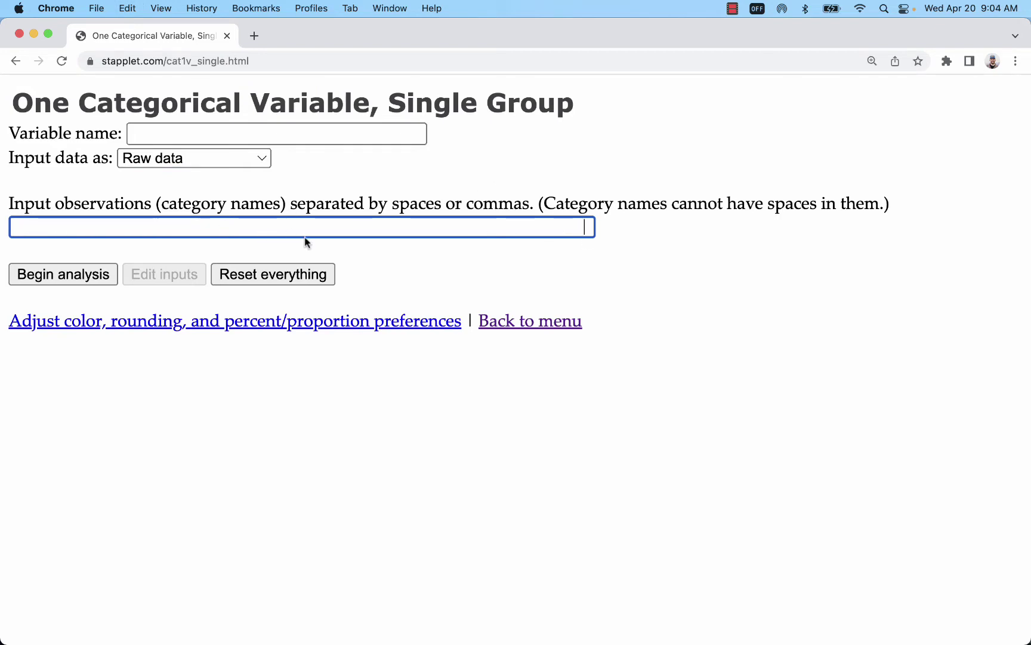
key(super+Left)
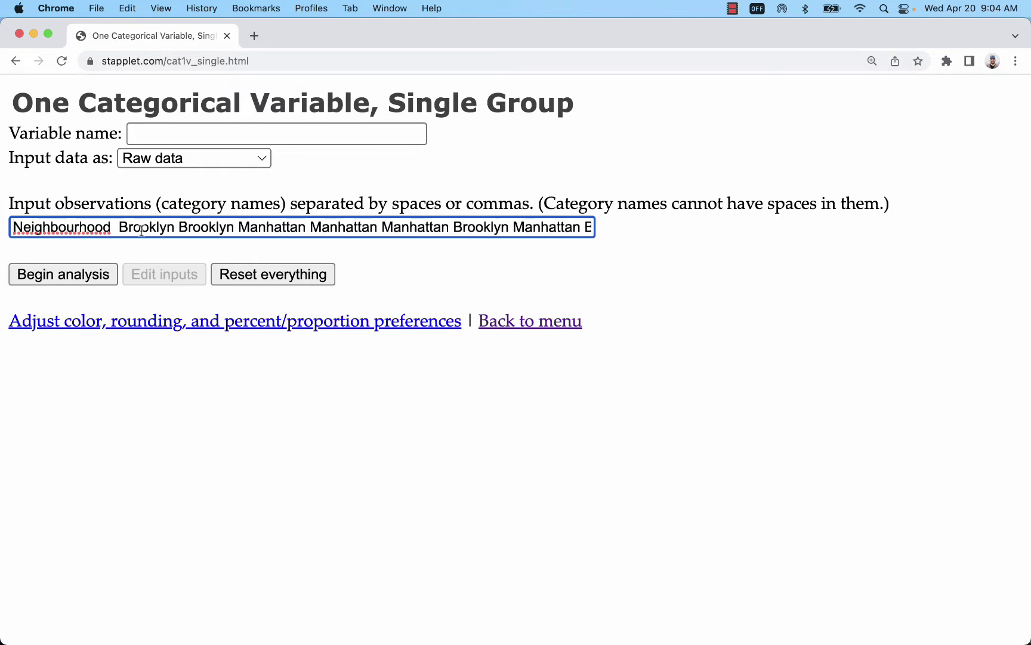
Remove the heading word "Neighbourhood" from the start of the observations and begin the analysis.
triple_click(44, 226)
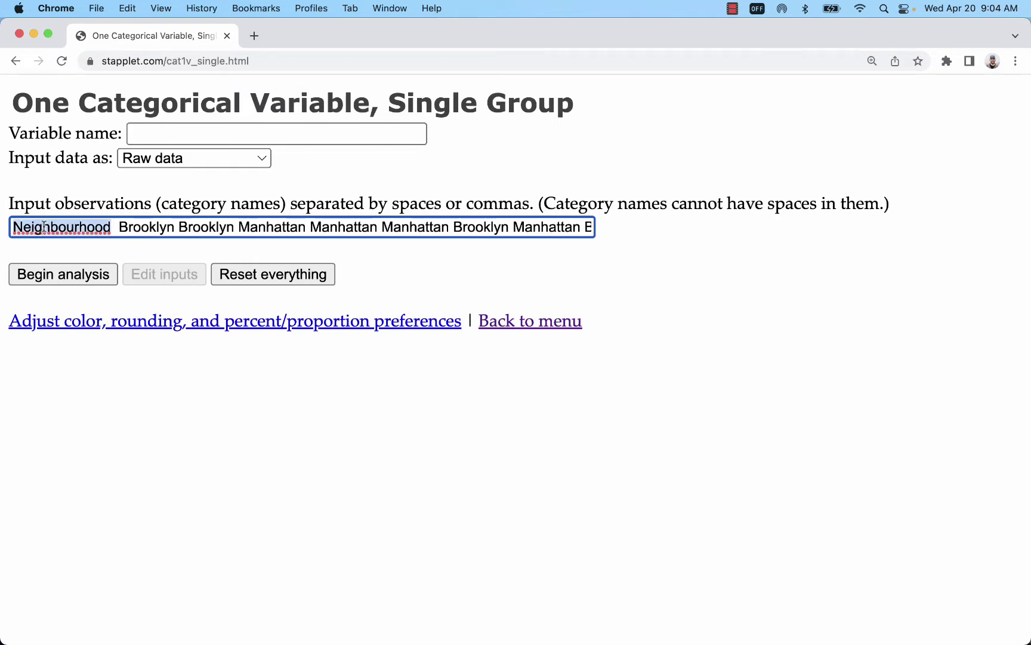
double_click(54, 226)
key(BackSpace)
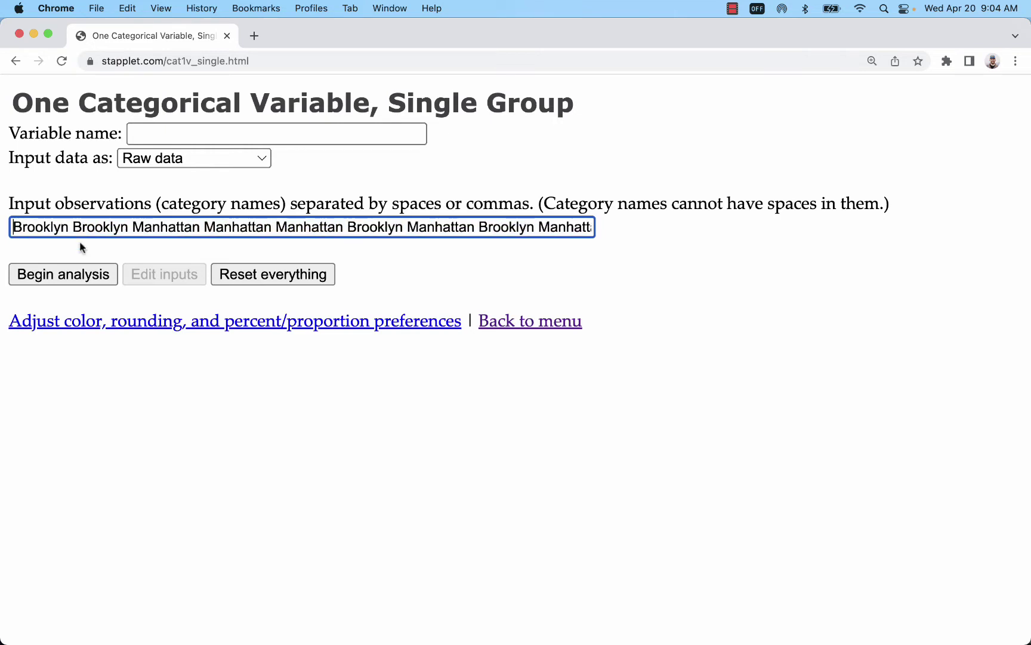
click(48, 283)
scroll(456, 294, down, 5)
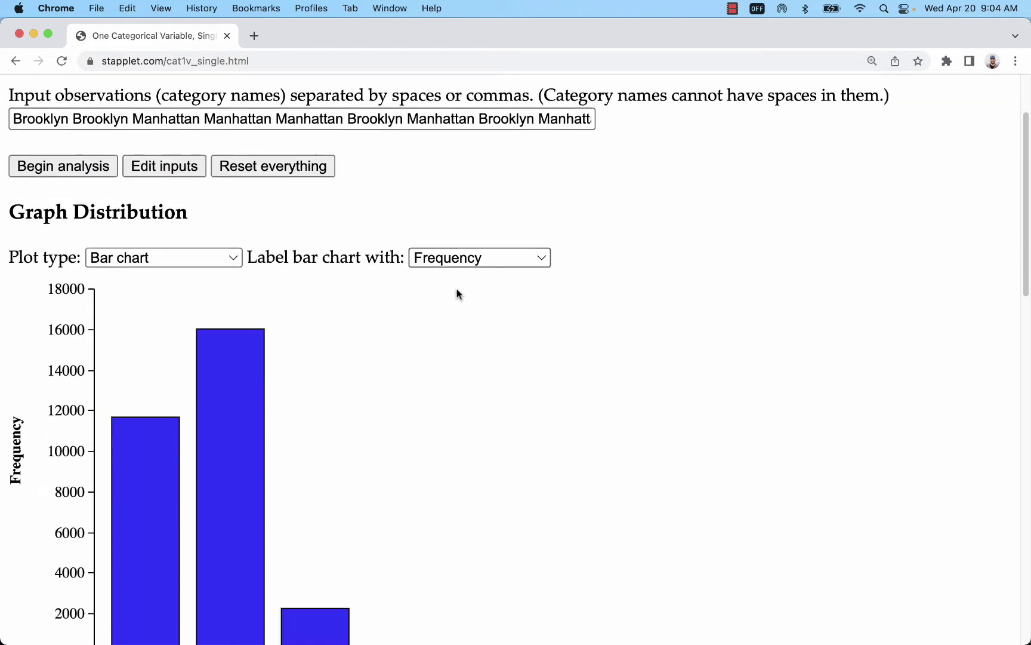
Check the available plot types and examine the frequency of each neighbourhood category in the bar chart.
click(175, 138)
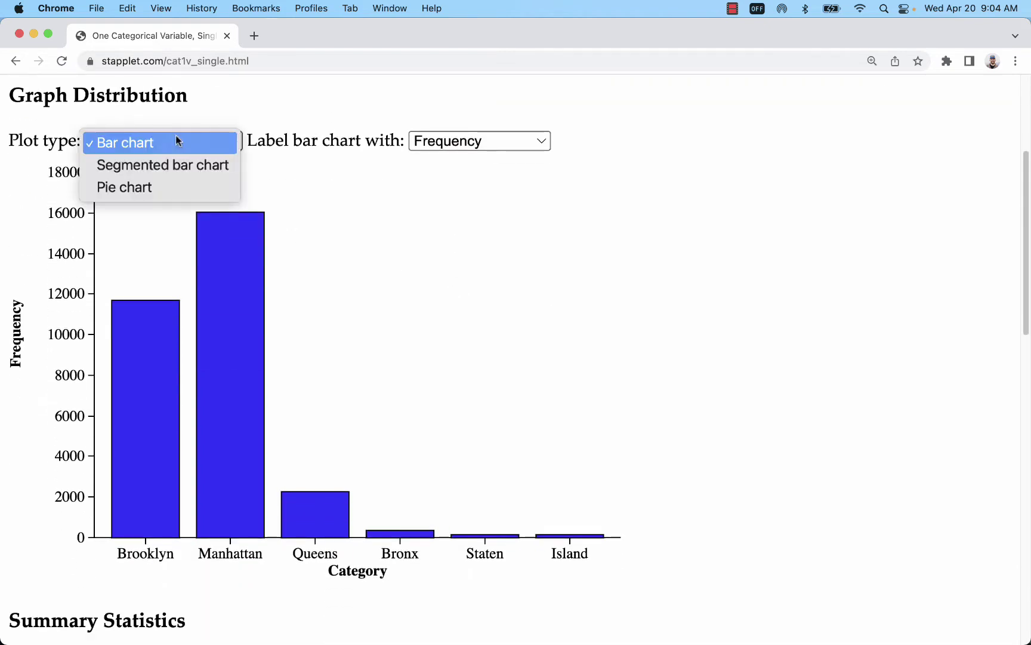
click(229, 232)
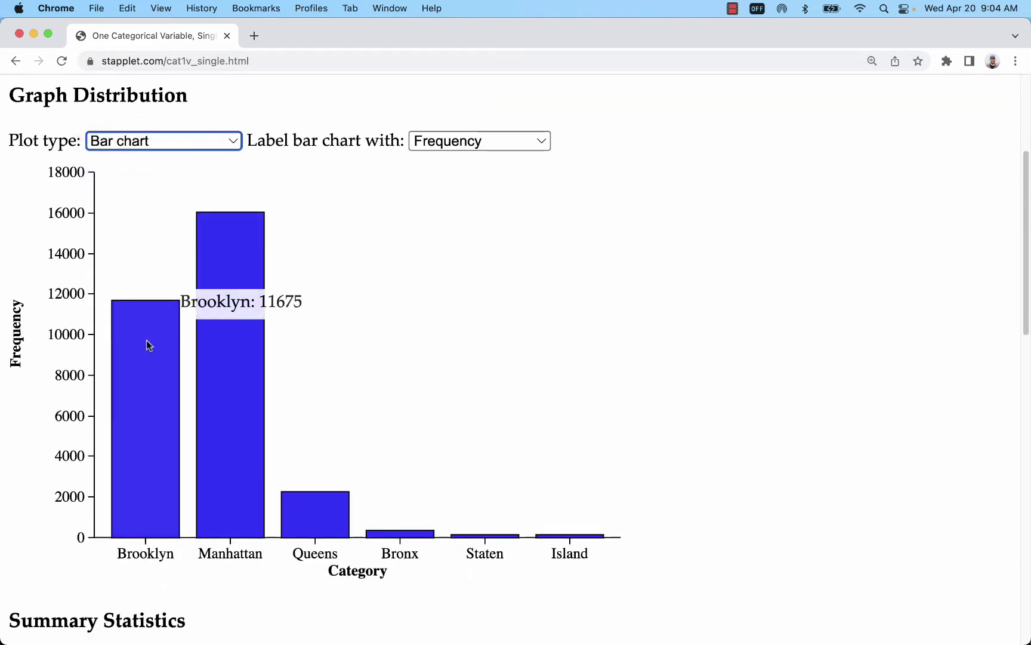
mouse_move(330, 527)
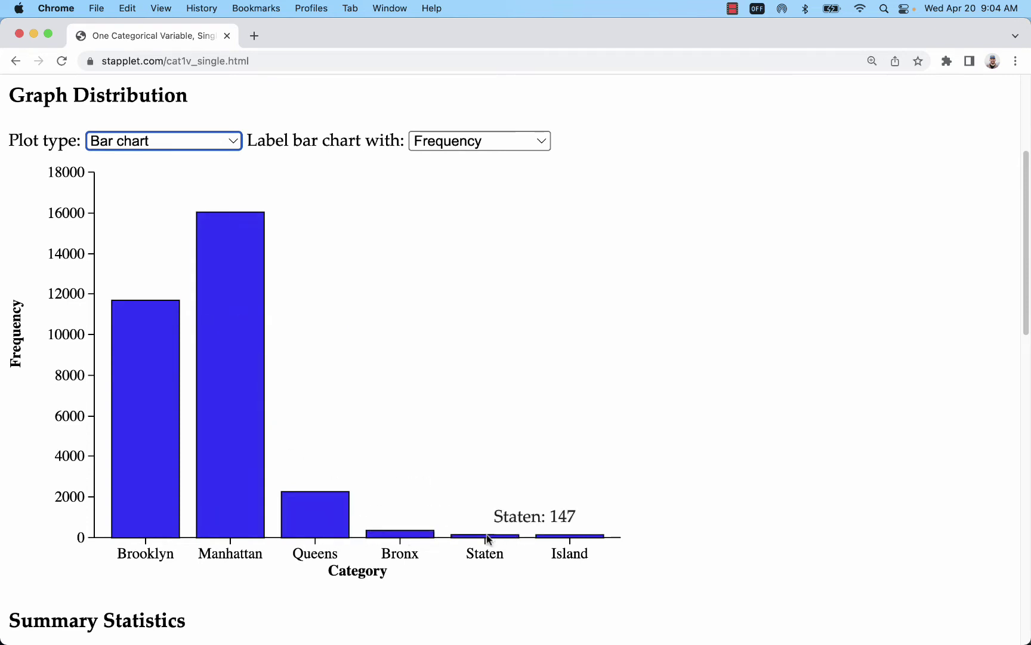
mouse_move(154, 482)
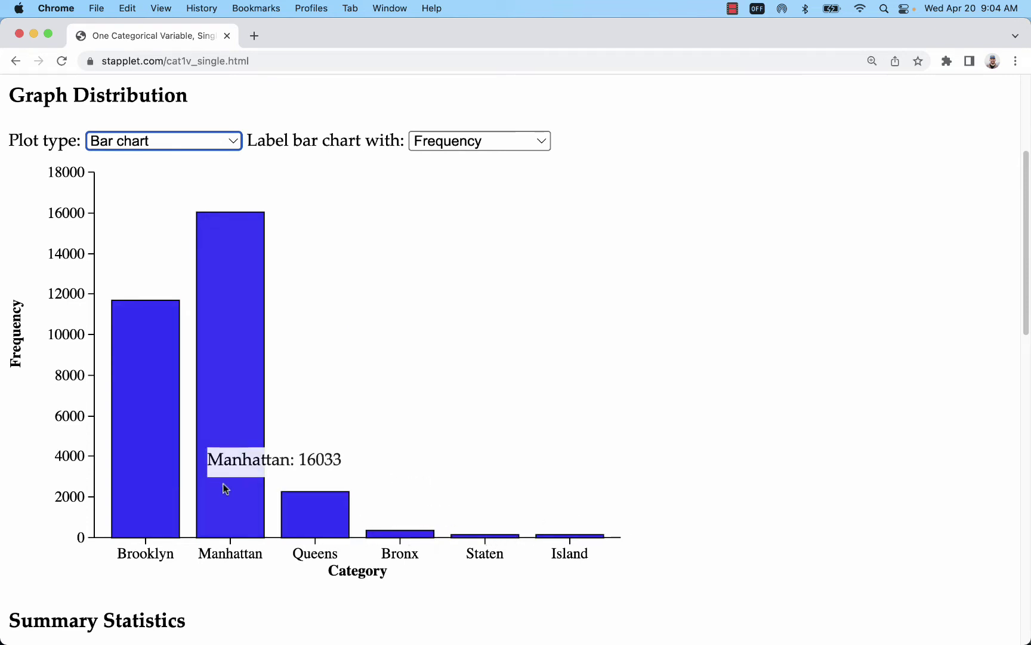
scroll(490, 298, up, 5)
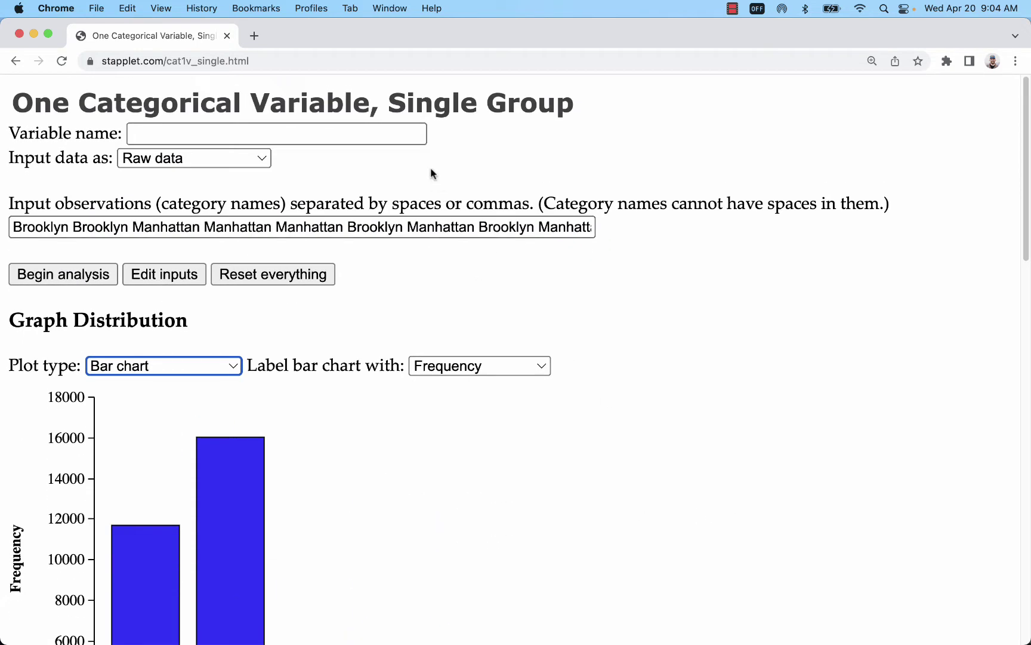
mouse_move(210, 451)
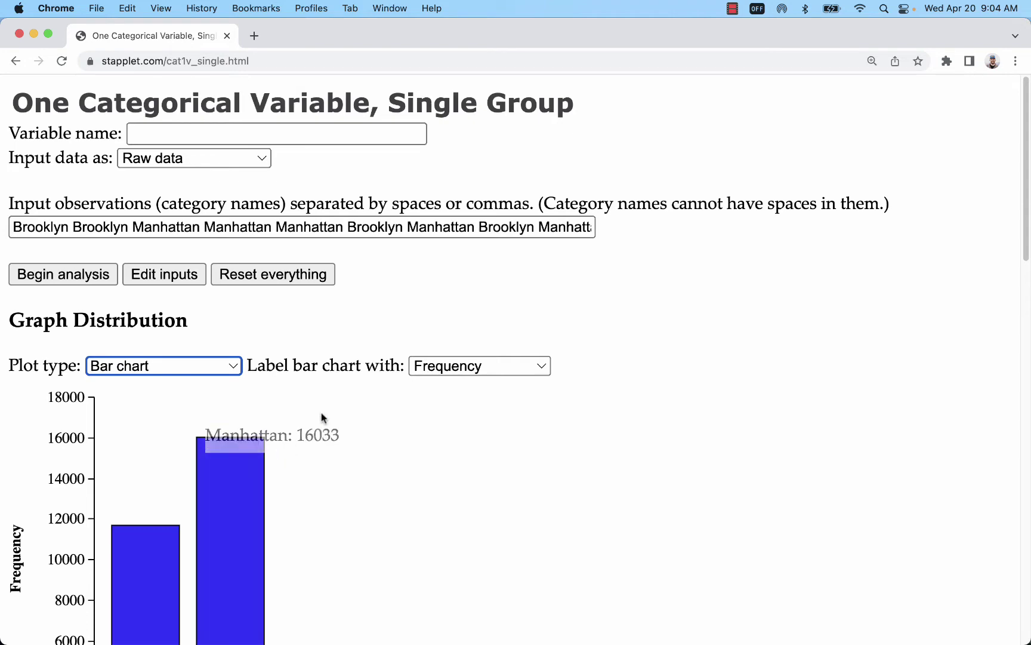
scroll(182, 394, down, 2)
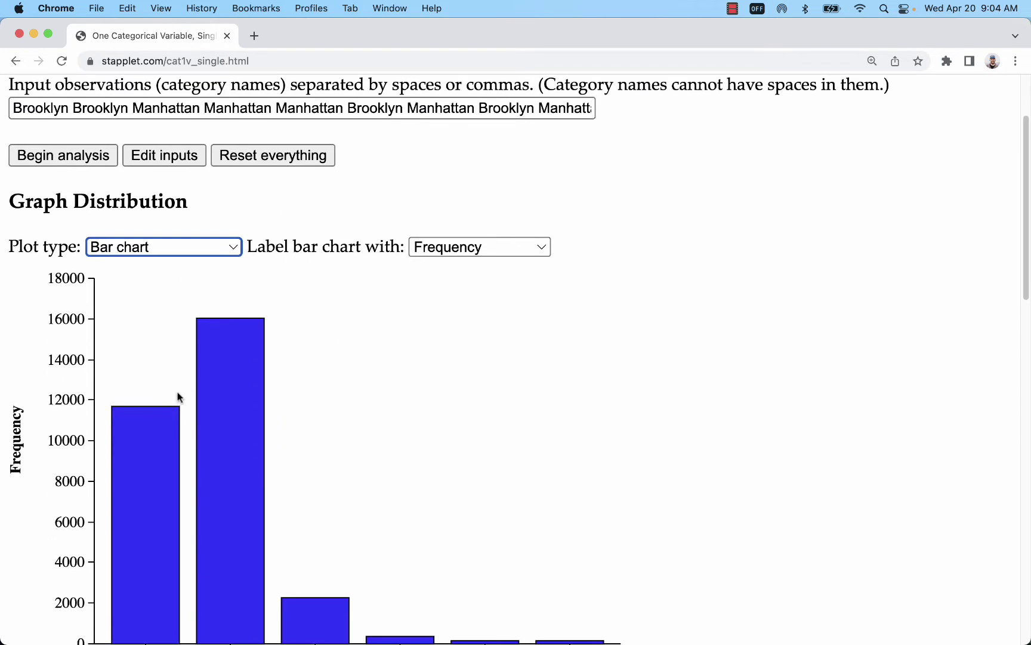
scroll(149, 465, up, 2)
Return to the airbnb spreadsheet and select the entire Number Of Reviews column.
key(ctrl+Right)
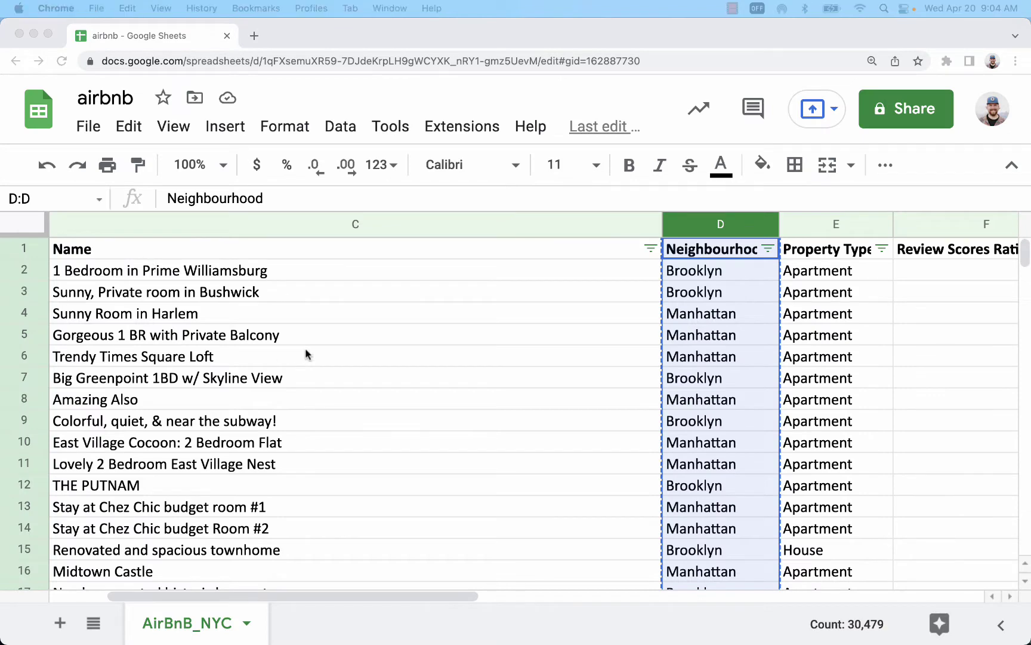
scroll(467, 376, right, 10)
scroll(467, 376, left, 5)
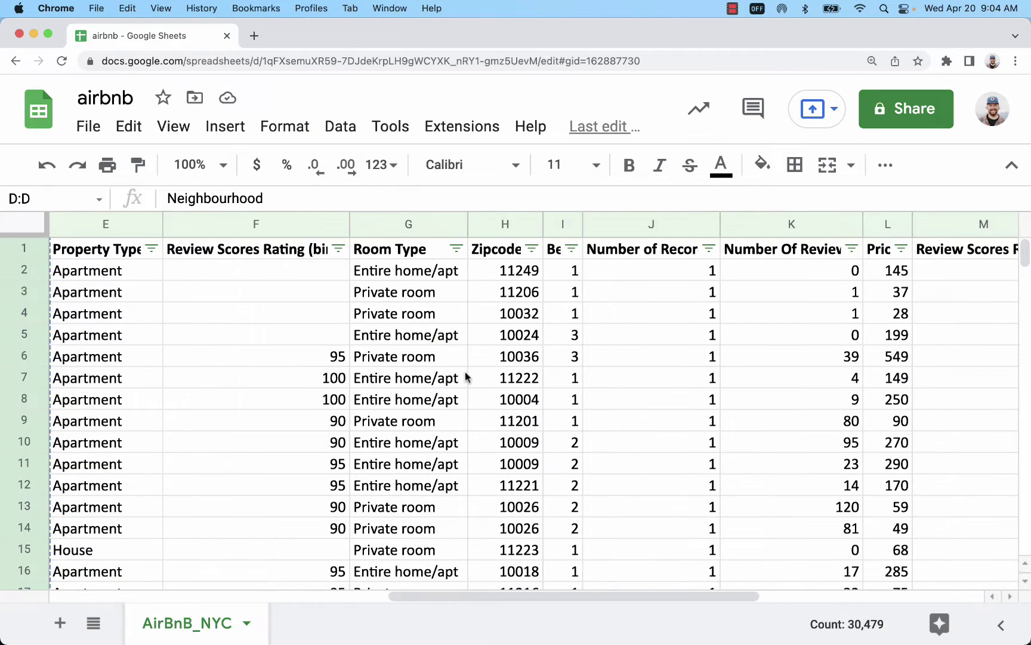
scroll(712, 357, right, 2)
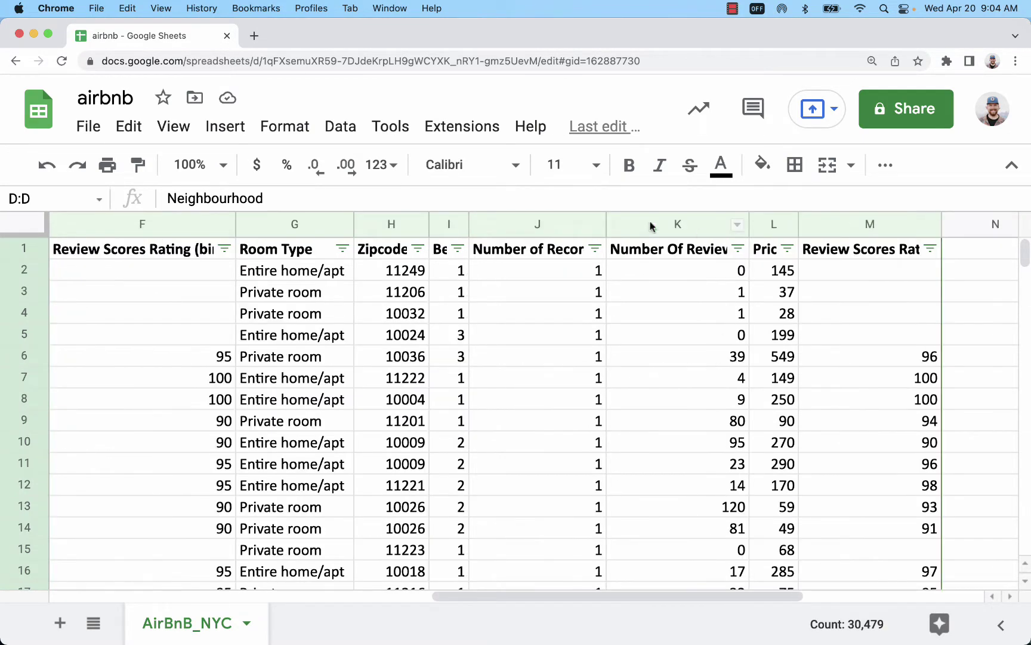
click(680, 224)
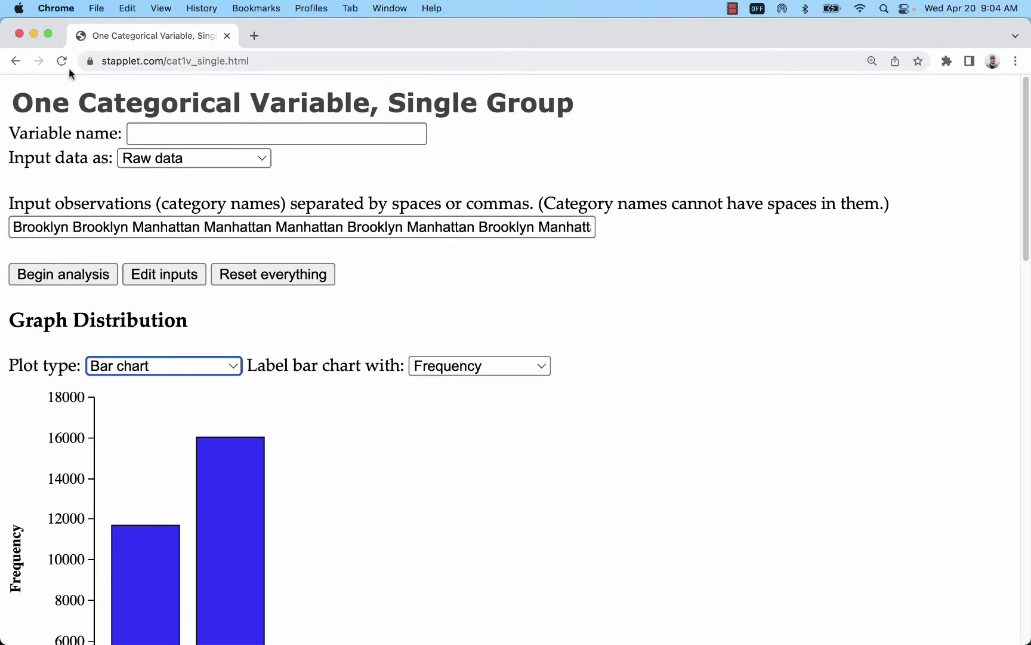
Open Stapplet's 1 Quantitative Variable, Single Group applet at its data field, and copy the Number Of Reviews column in the airbnb spreadsheet.
click(16, 61)
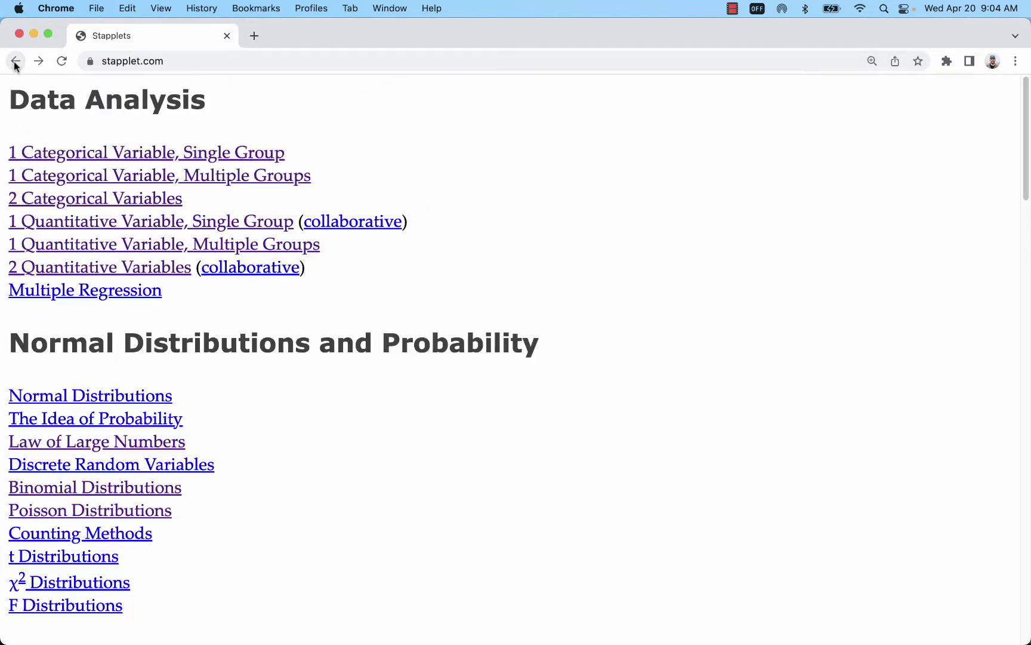
click(63, 220)
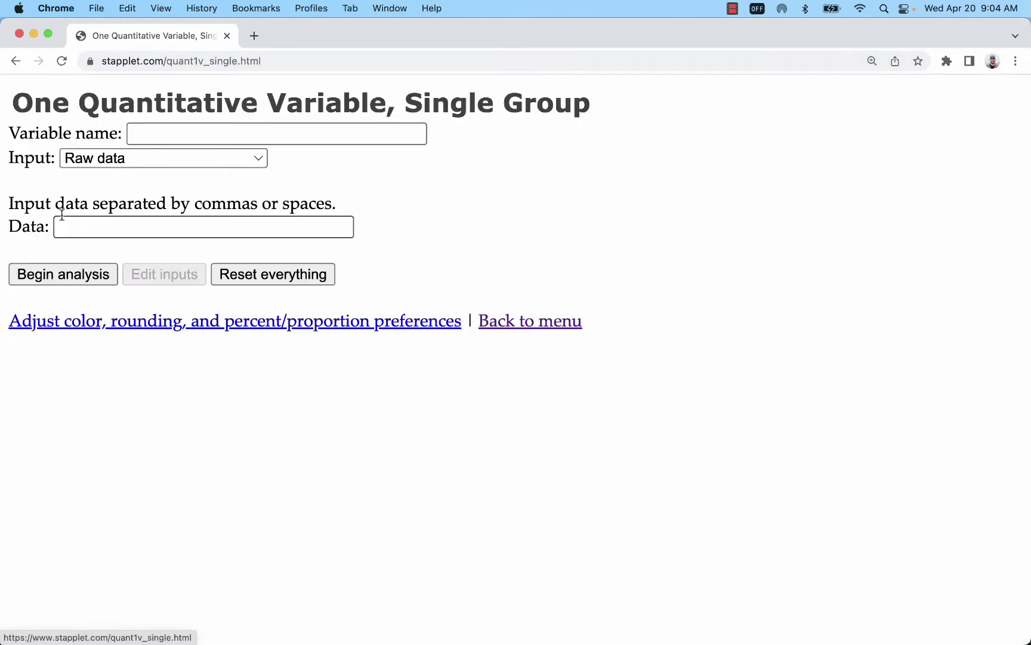
click(117, 234)
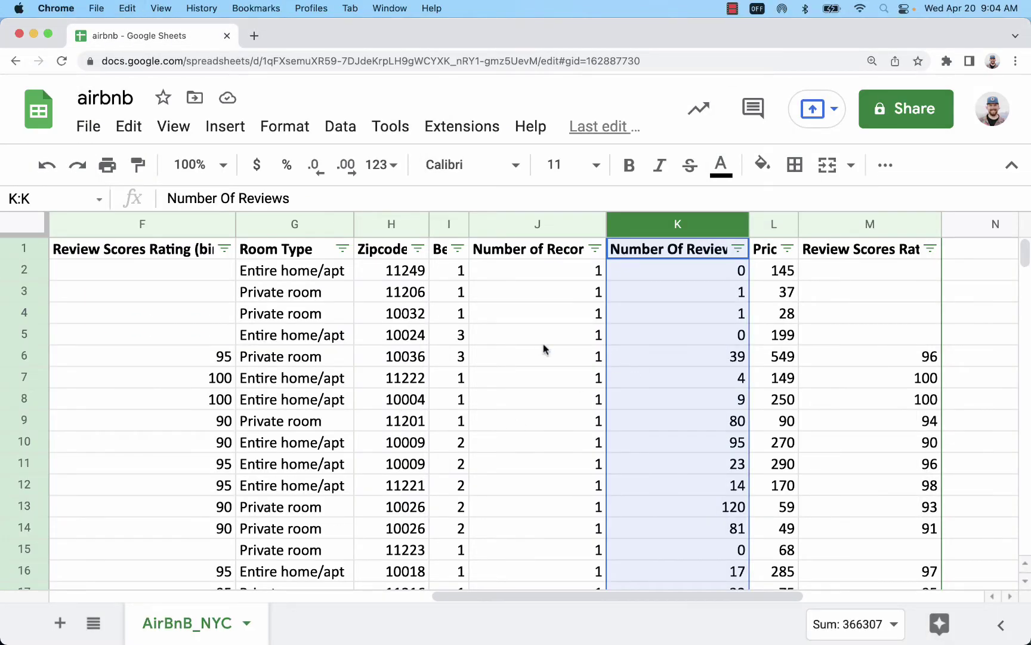
key(super+c)
key(super+Tab)
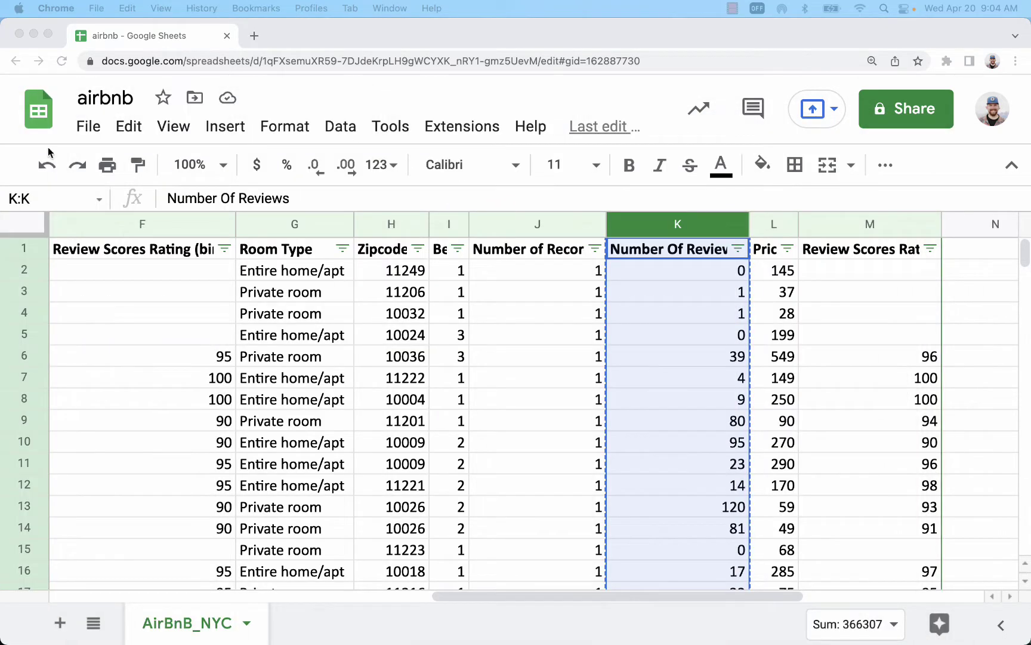
Scan the airbnb spreadsheet's numeric columns for values with a thousands separator, checking the price in row 103.
scroll(726, 367, down, 3)
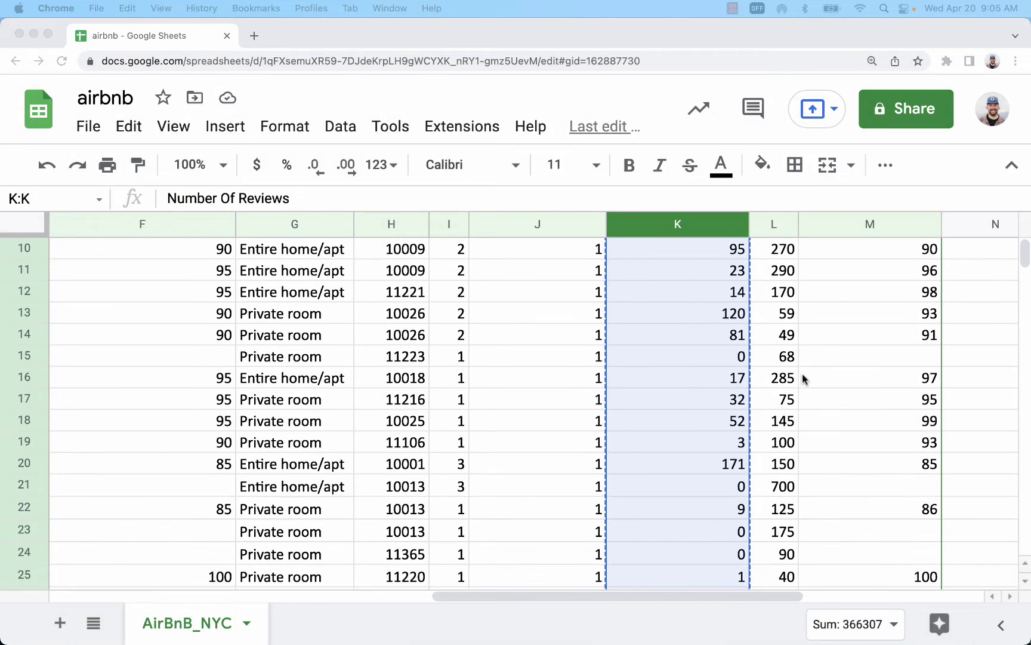
scroll(728, 369, down, 10)
scroll(726, 370, down, 18)
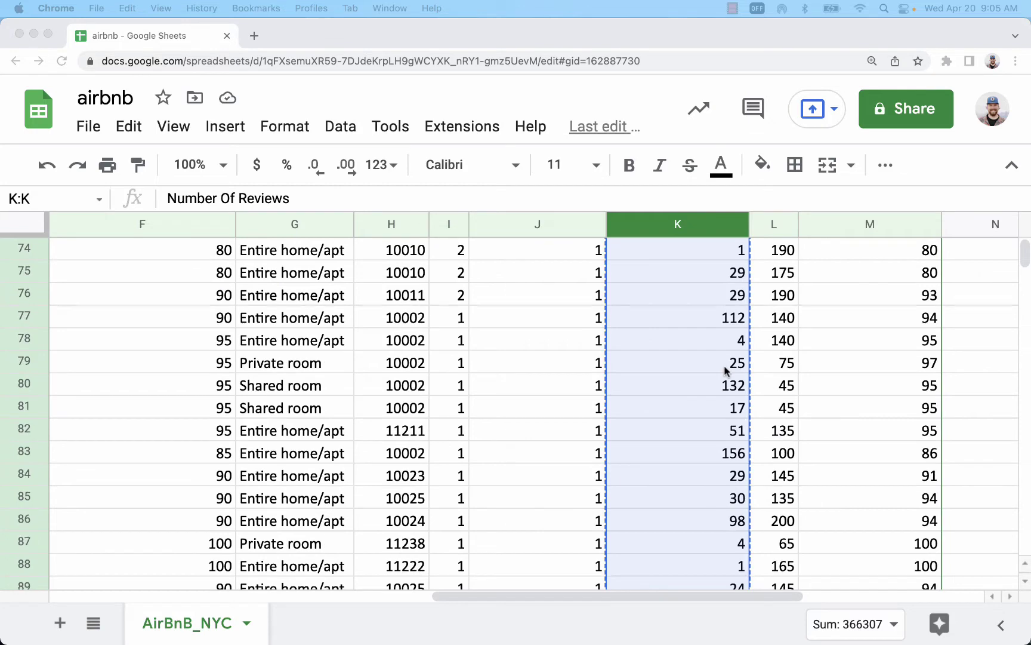
scroll(716, 370, down, 1)
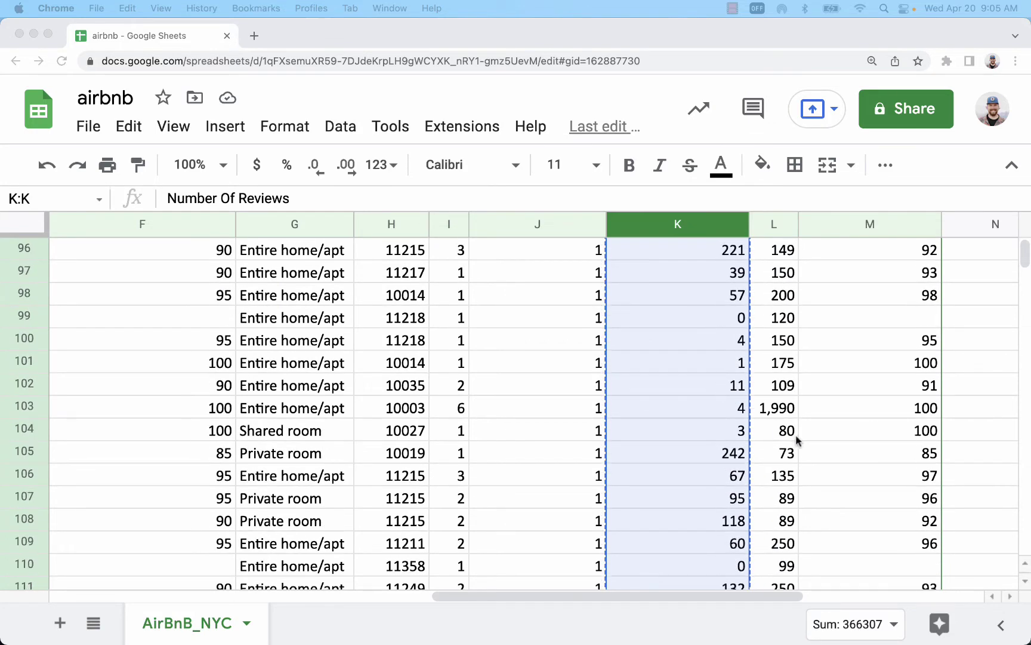
click(777, 412)
scroll(715, 415, down, 8)
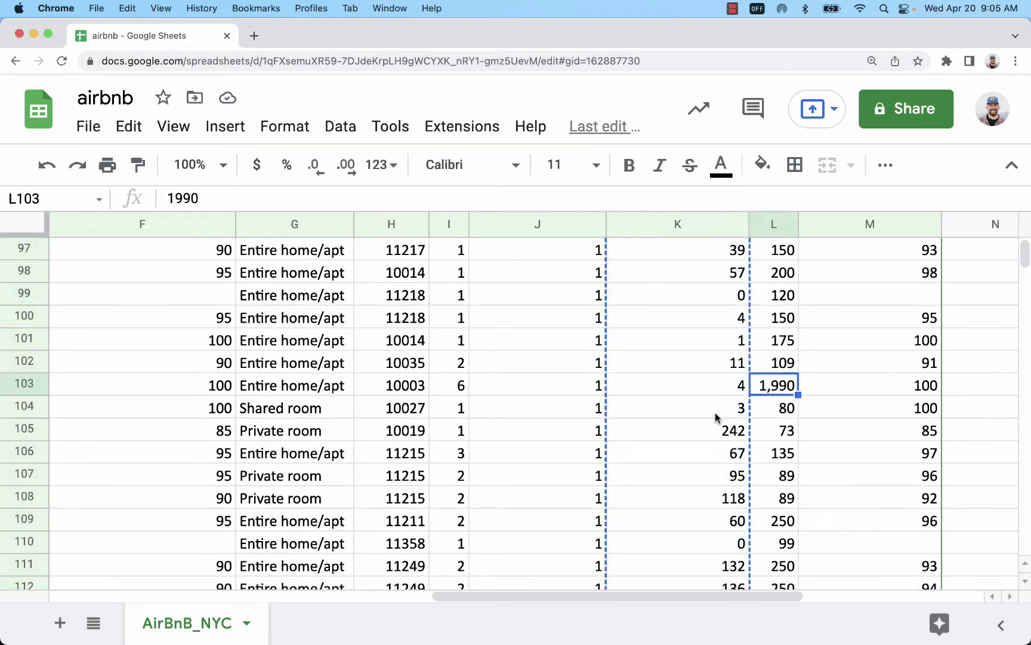
scroll(716, 416, down, 20)
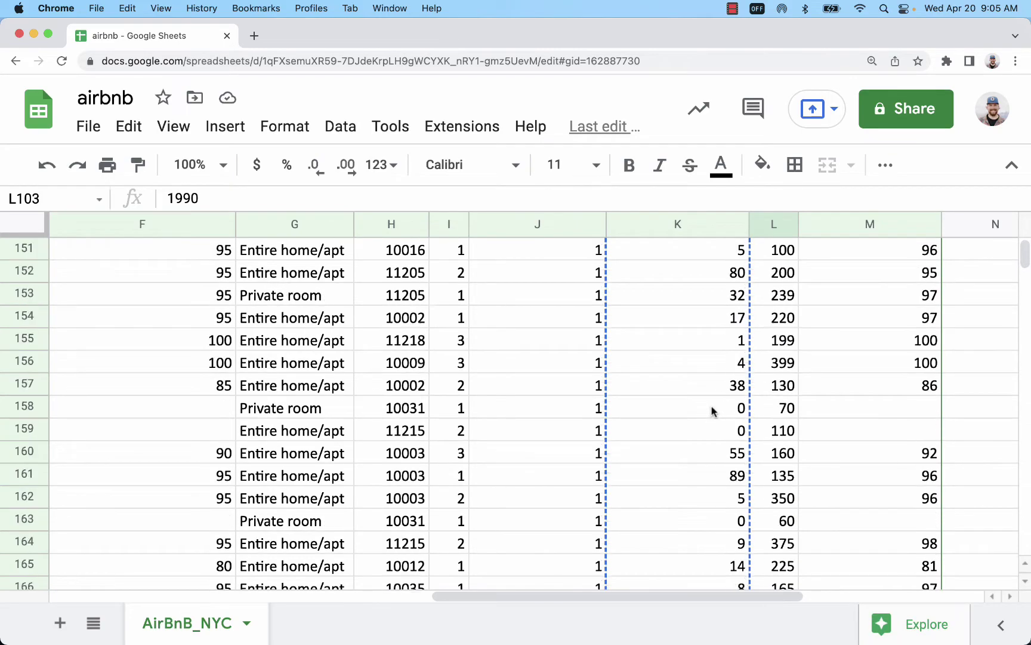
scroll(703, 394, down, 7)
scroll(703, 394, left, 5)
scroll(704, 394, right, 8)
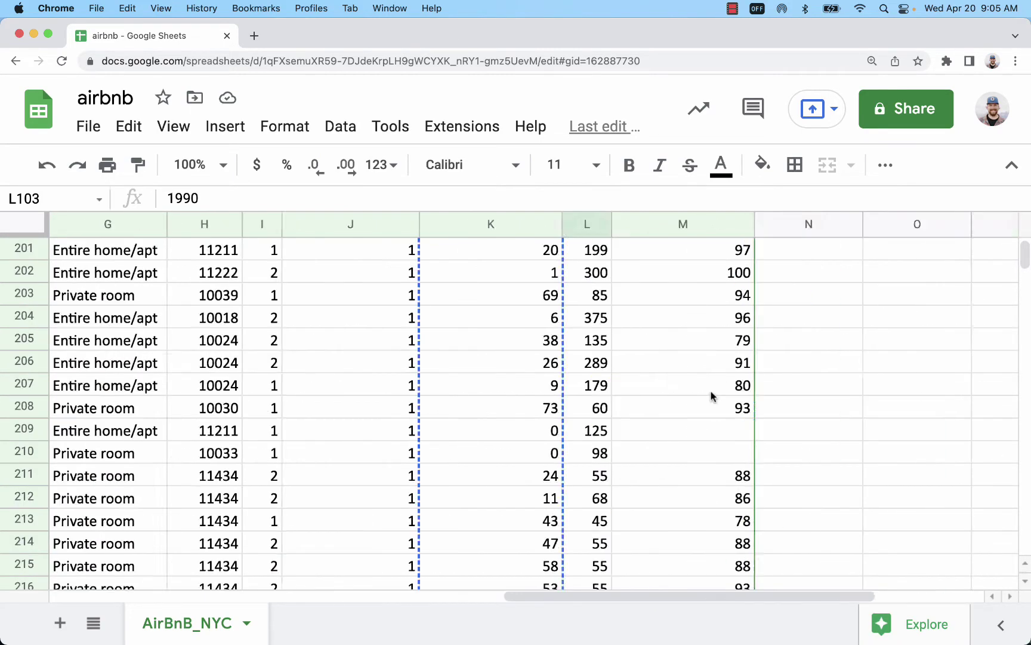
scroll(709, 394, left, 1)
scroll(522, 360, up, 20)
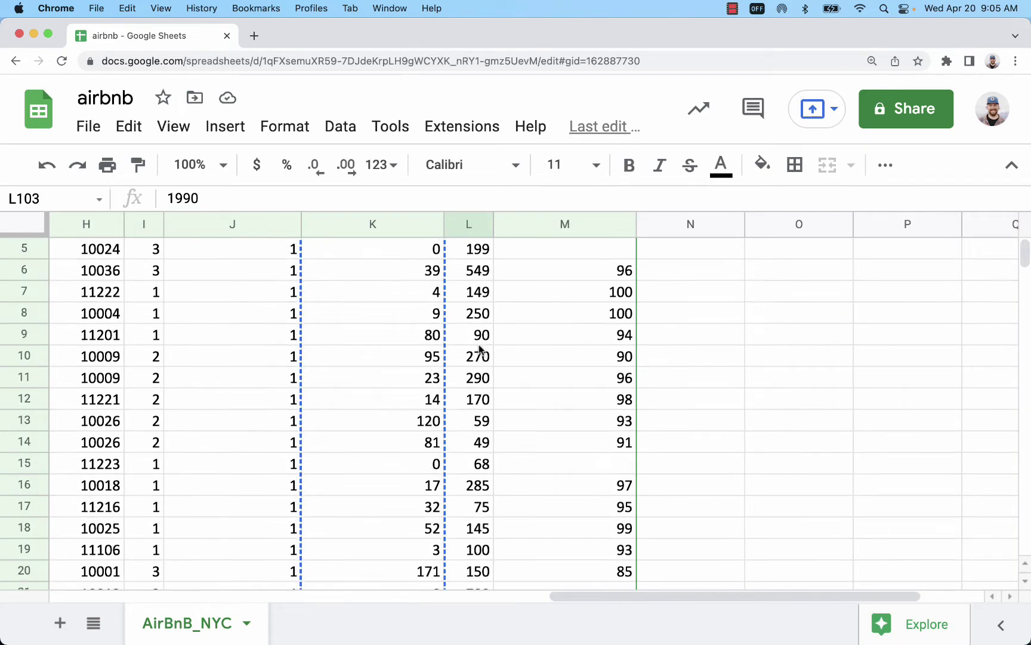
Change the number format of columns I through M to one without thousands separators and check the price in row 103.
click(373, 226)
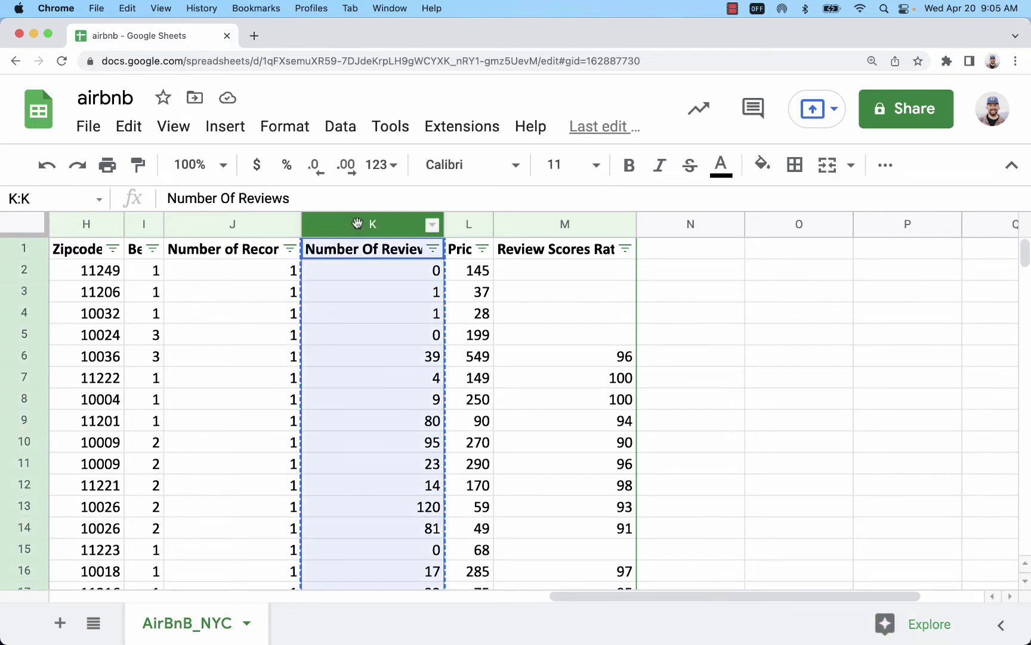
mouse_move(562, 221)
mouse_down()
mouse_move(151, 207)
mouse_move(179, 223)
mouse_up()
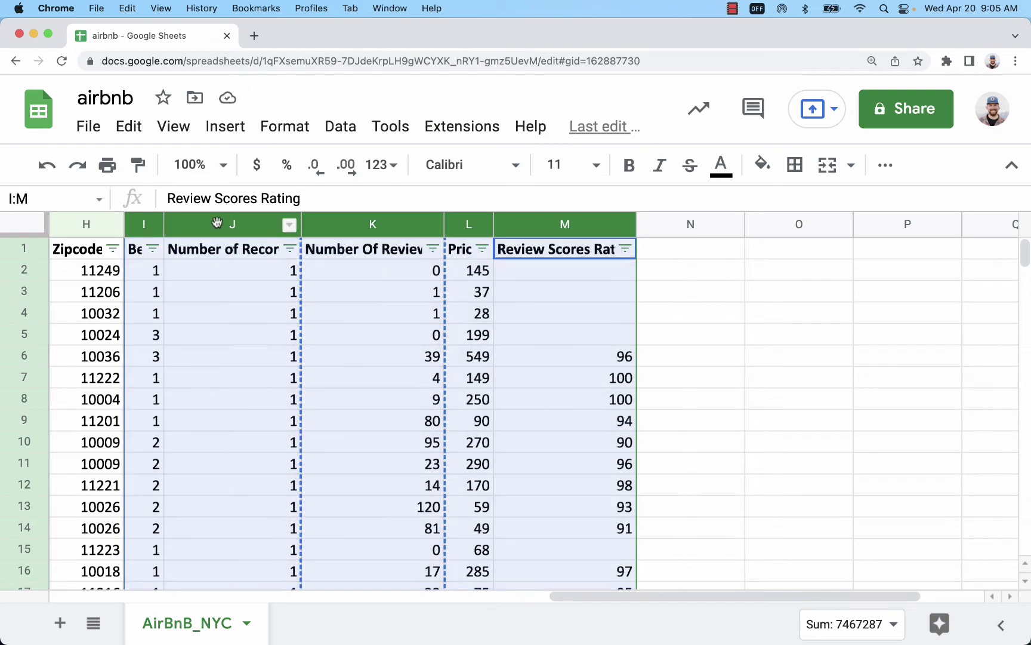
click(285, 126)
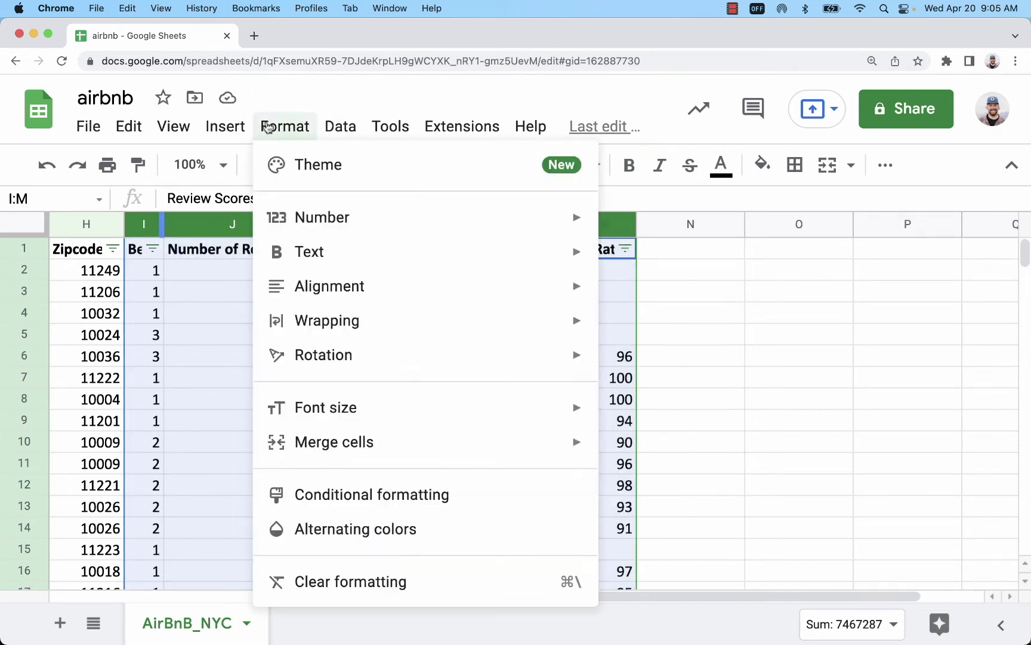
mouse_move(438, 227)
click(741, 189)
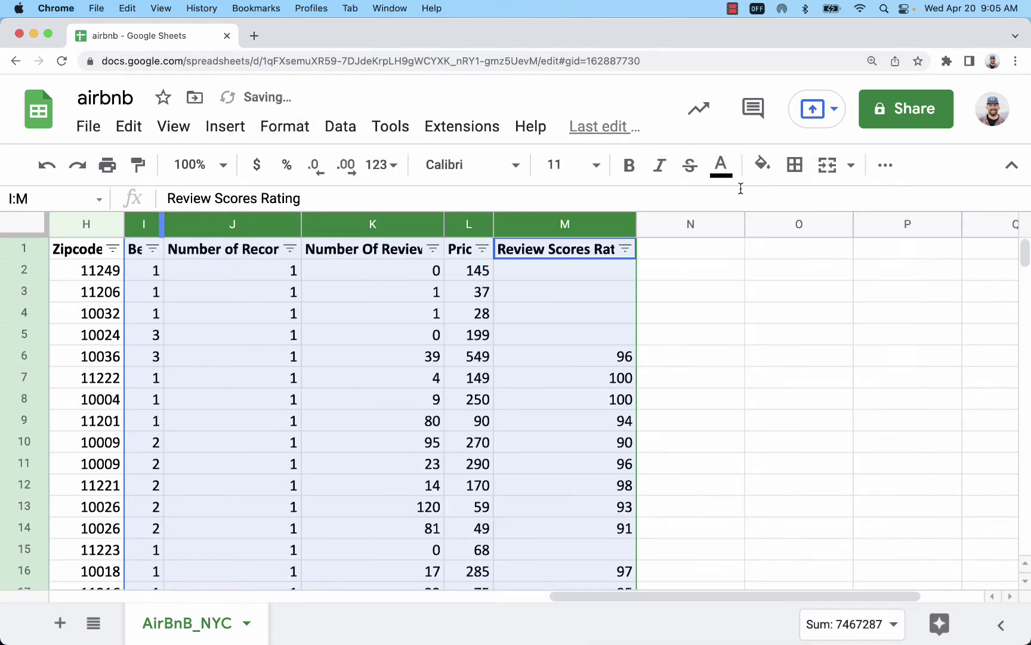
click(536, 399)
scroll(481, 406, down, 6)
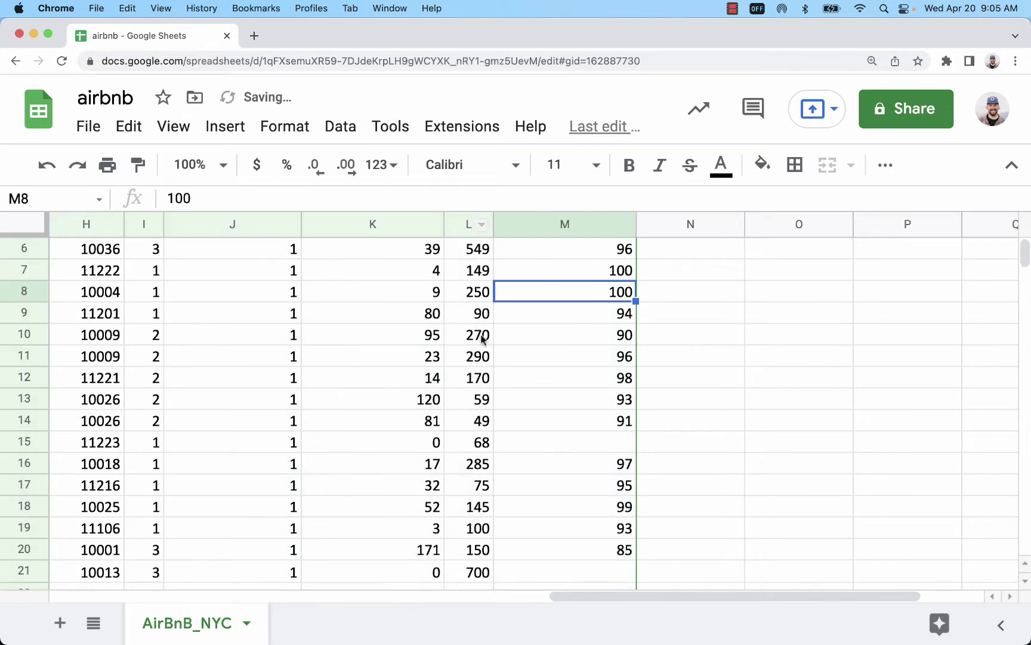
scroll(484, 409, down, 13)
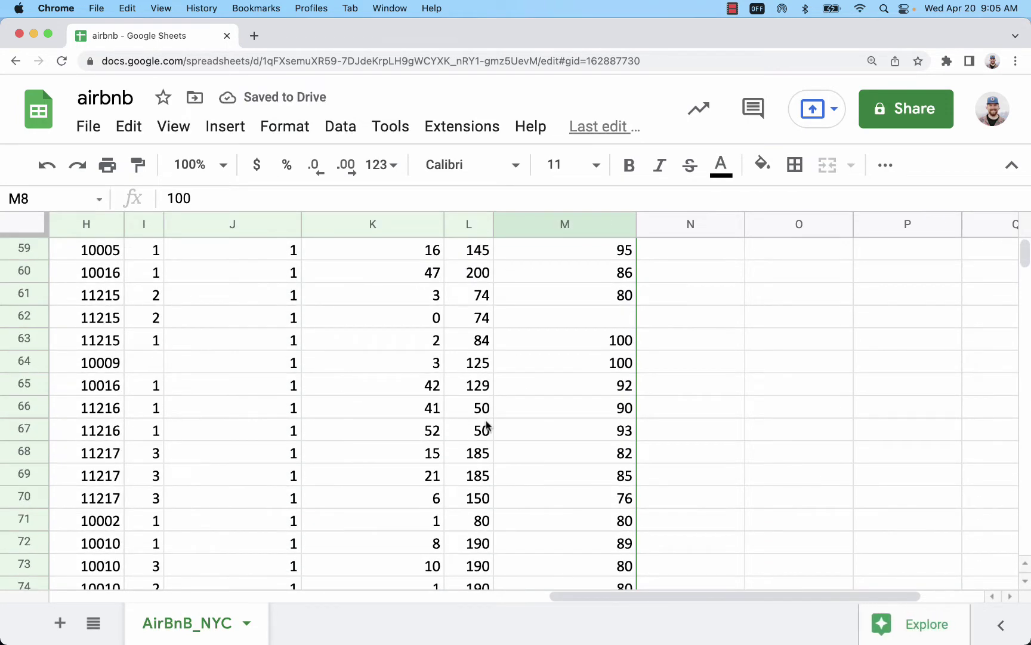
scroll(485, 418, down, 4)
scroll(485, 425, down, 9)
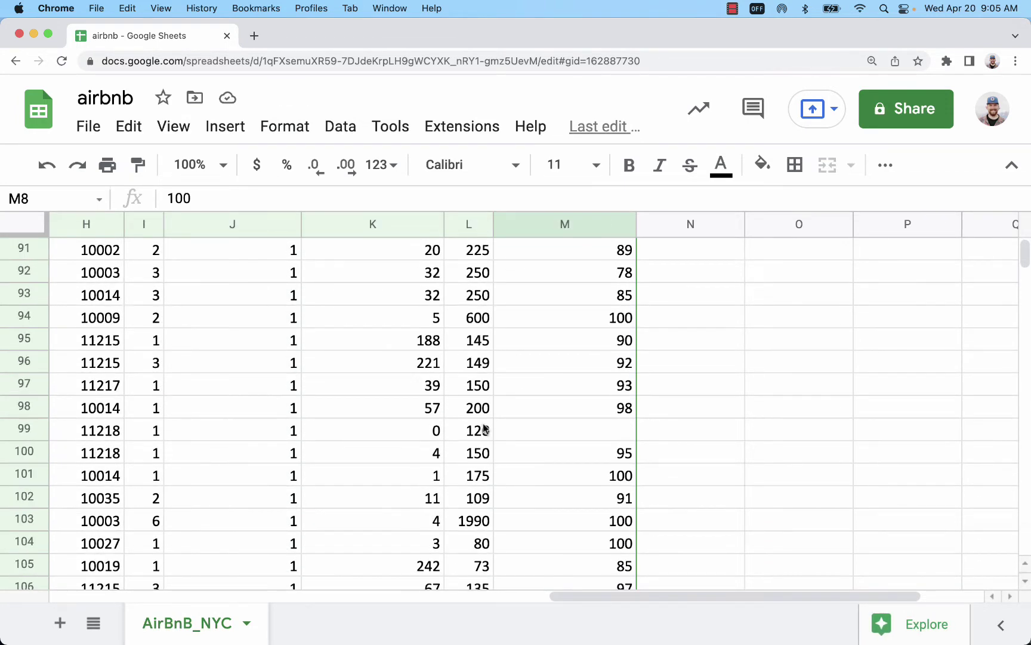
click(469, 387)
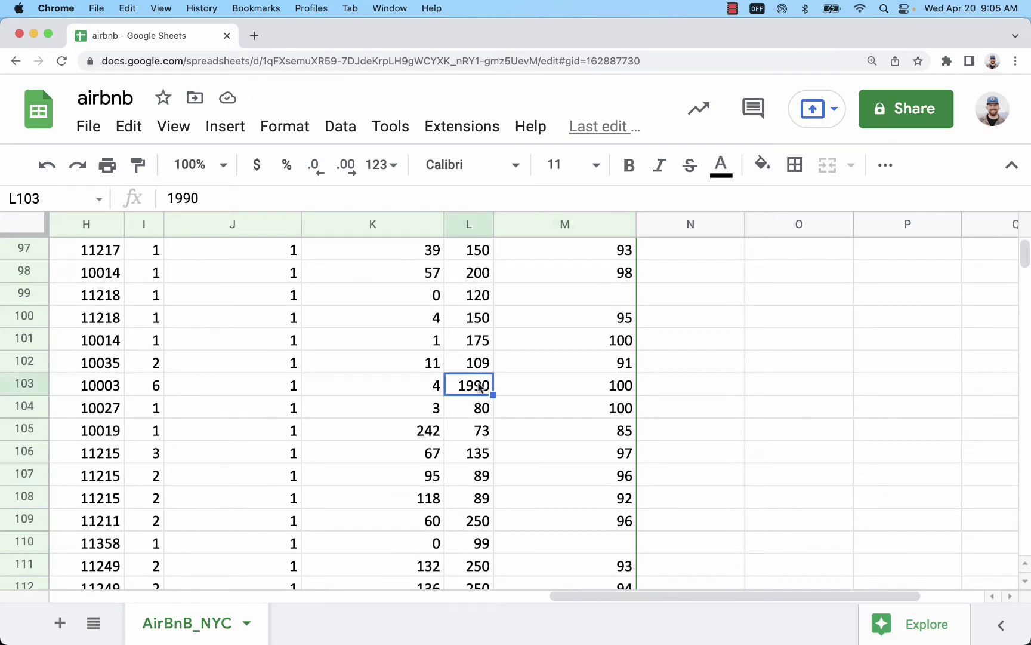
Copy the entire Number Of Reviews column and paste it as the raw data in Stapplet.
scroll(469, 387, up, 20)
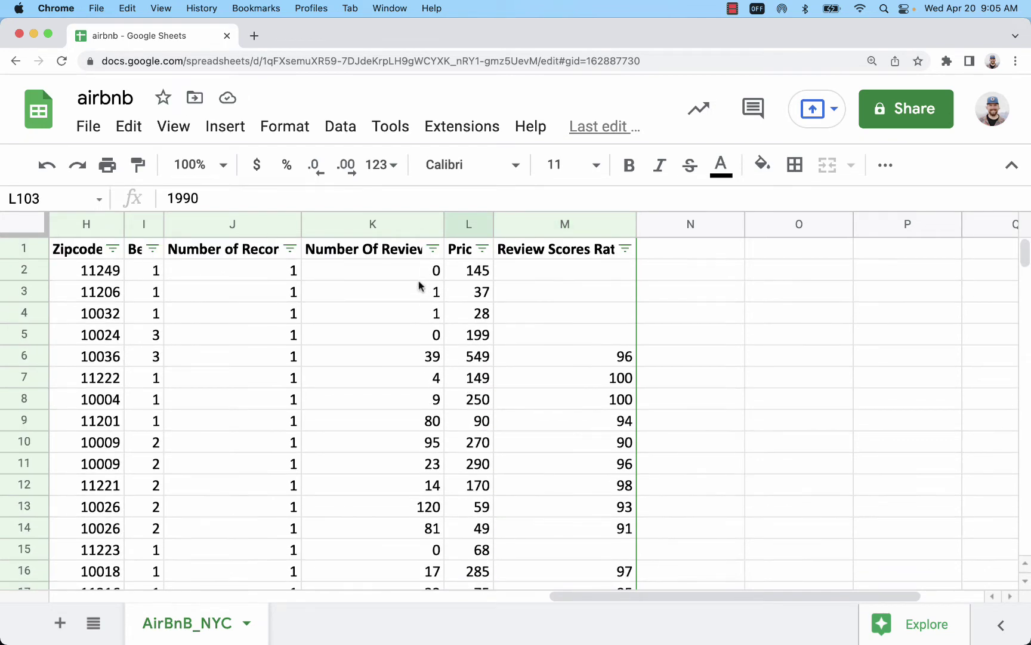
click(387, 224)
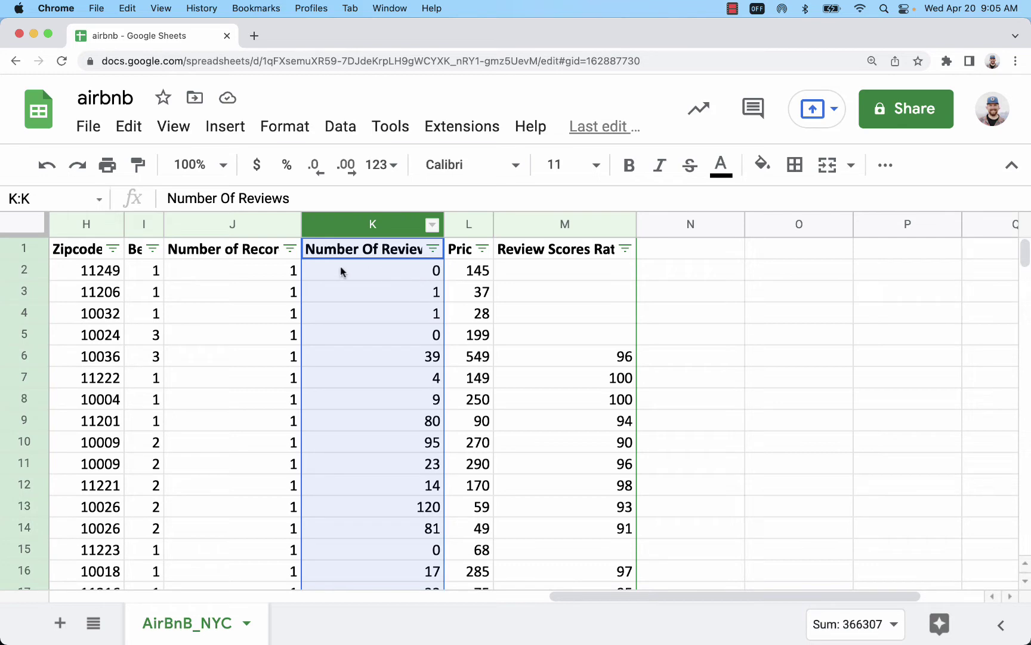
key(super+c)
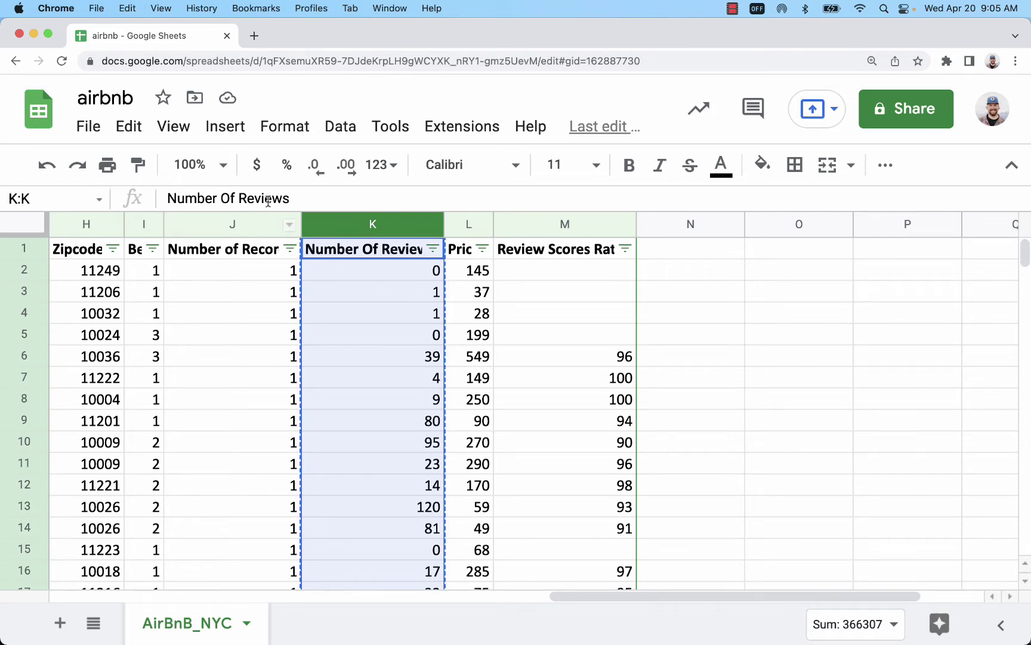
key(ctrl+Left)
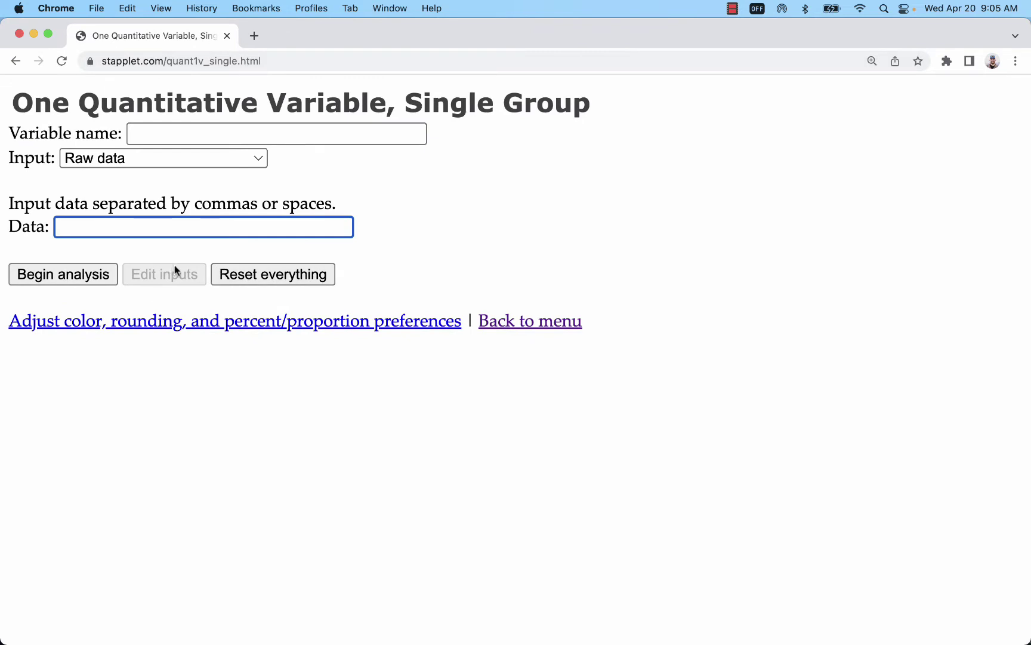
key(super+v)
Remove the heading words "Number Of Reviews" from the start of the data and begin the analysis.
key(super+Left)
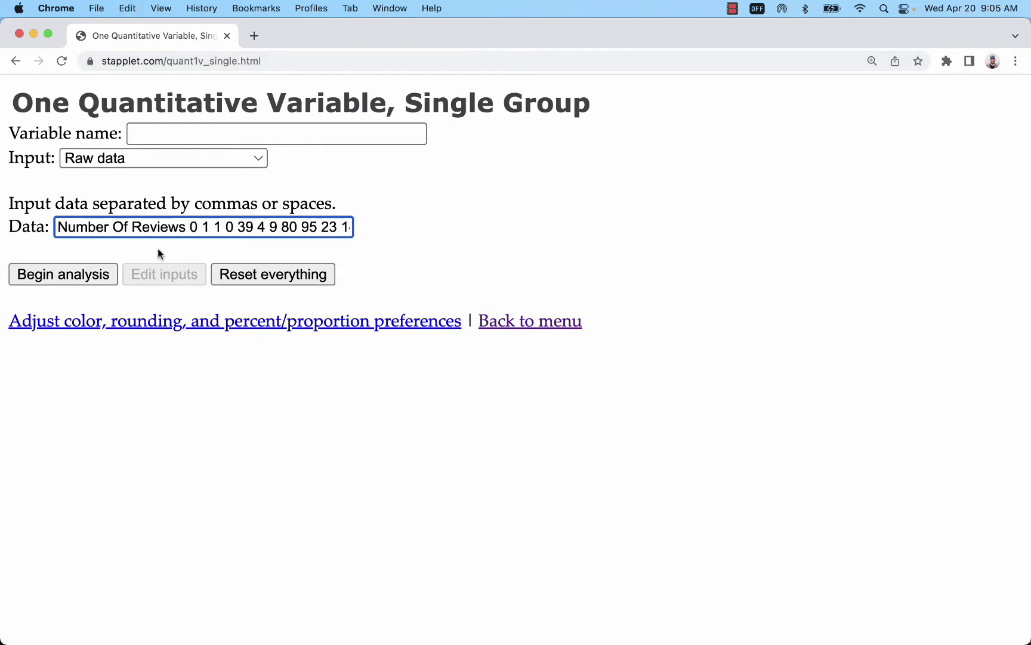
drag(185, 228, 12, 235)
key(BackSpace)
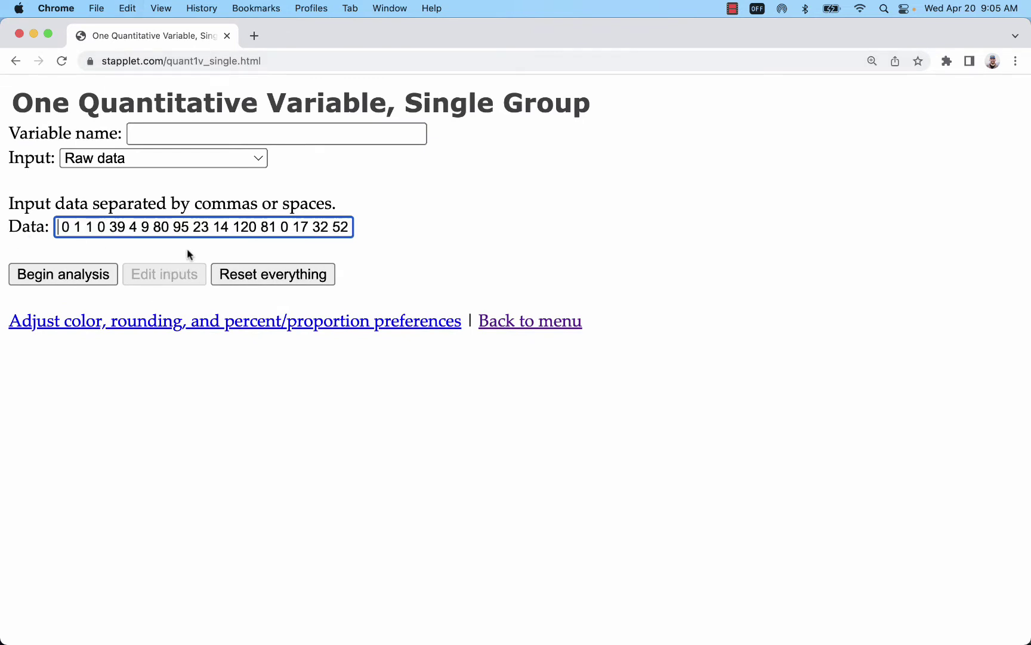
click(89, 274)
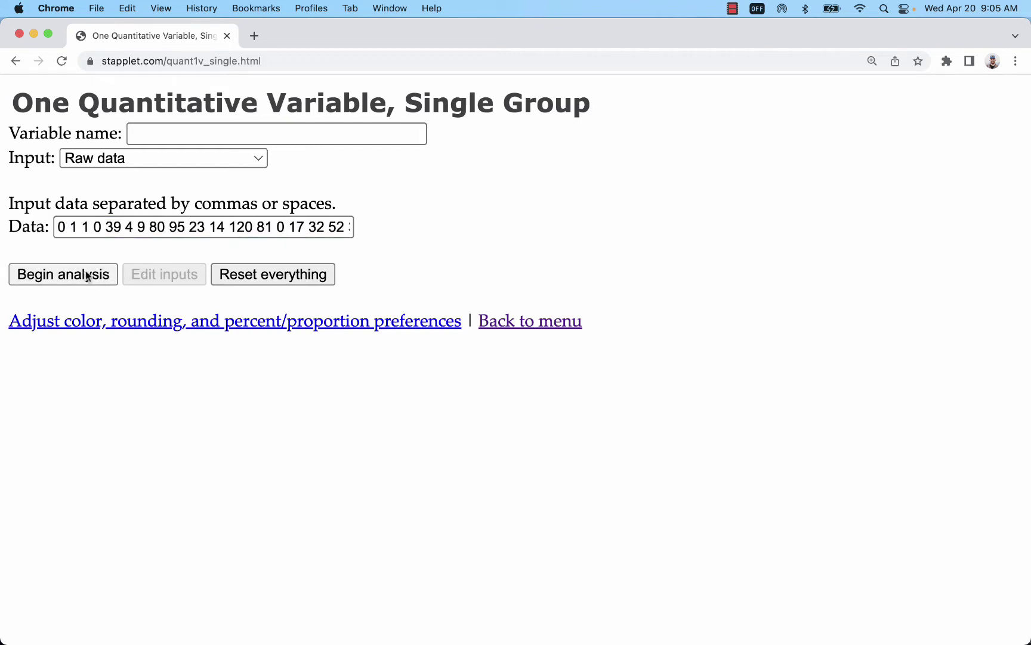
Examine the dotplot of the review data, change the graph type to Histogram and inspect its bars.
scroll(610, 360, down, 5)
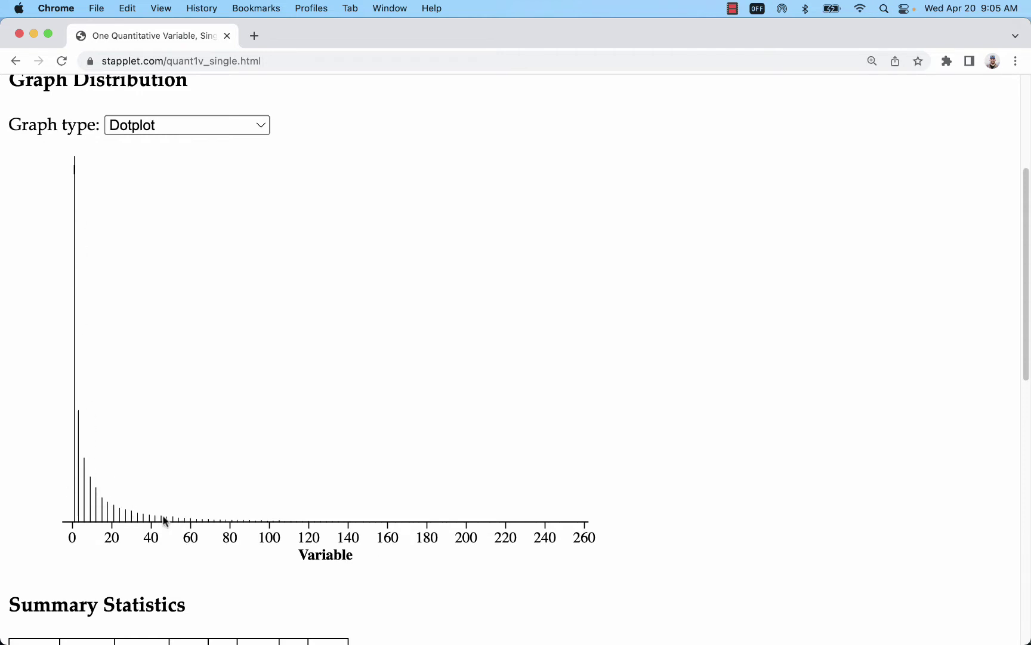
click(178, 126)
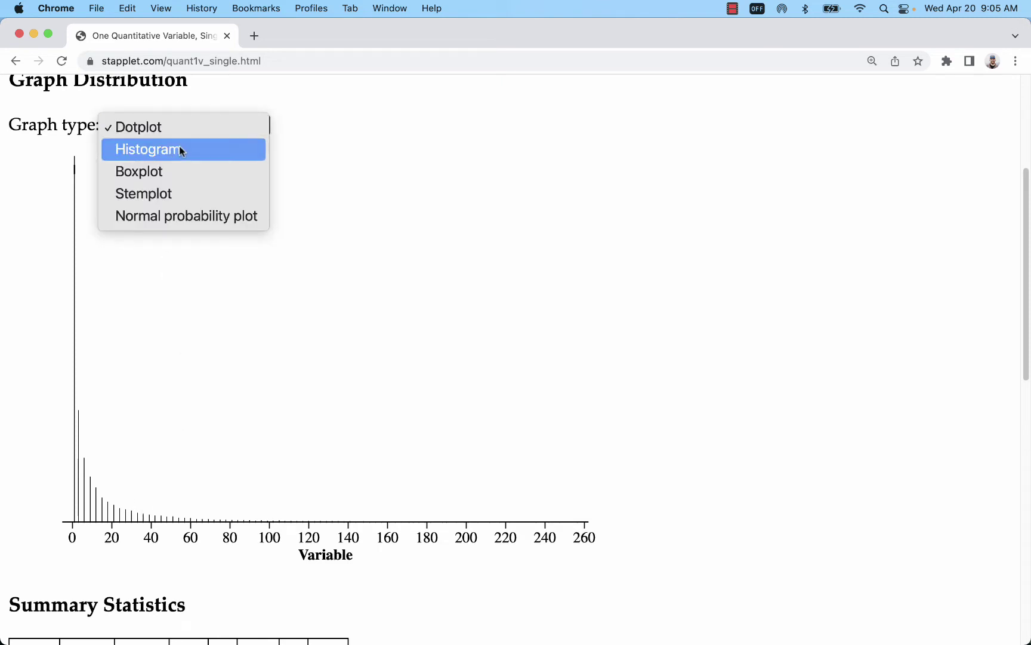
click(179, 149)
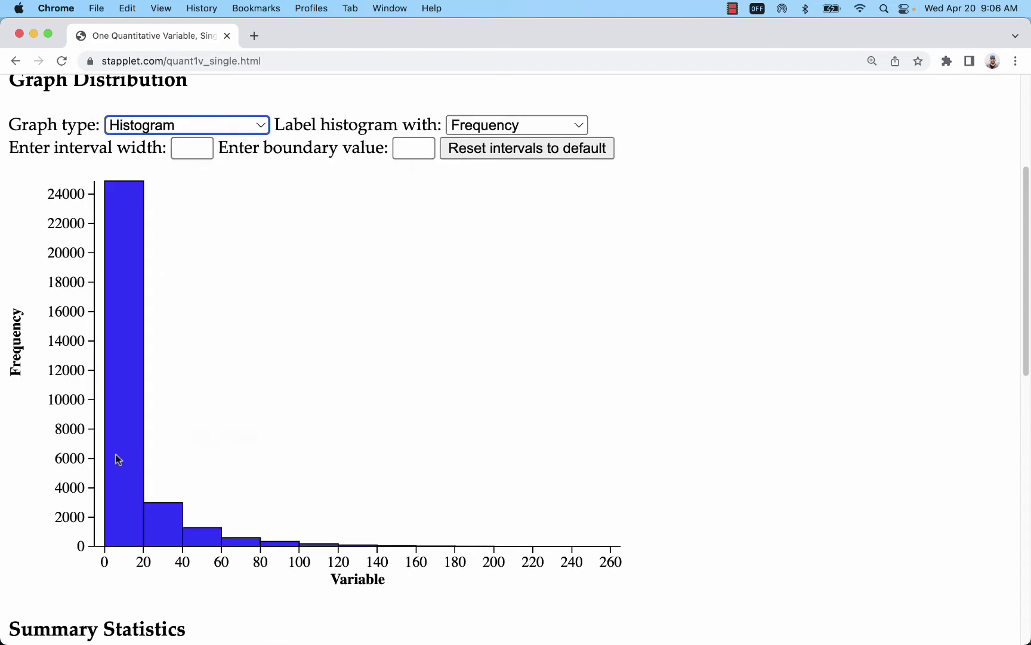
mouse_move(126, 232)
mouse_move(107, 263)
Return to the airbnb spreadsheet and enter the headings "Observations" in cell O1 and "Frequenchy" in cell P1.
drag(367, 33, 305, 34)
key(super+grave)
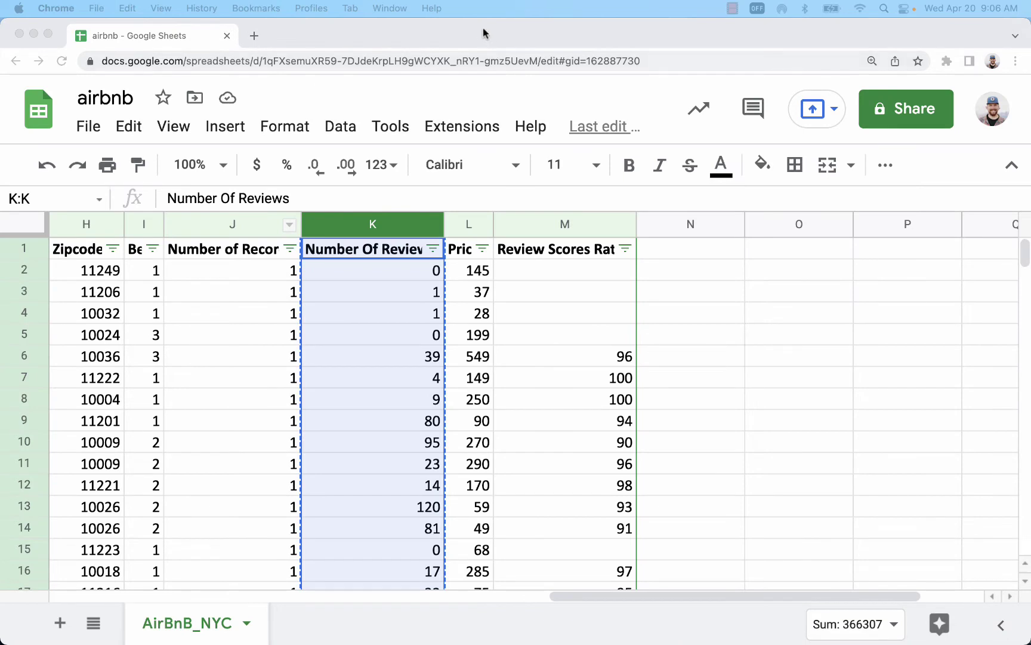
click(483, 32)
click(776, 329)
click(773, 251)
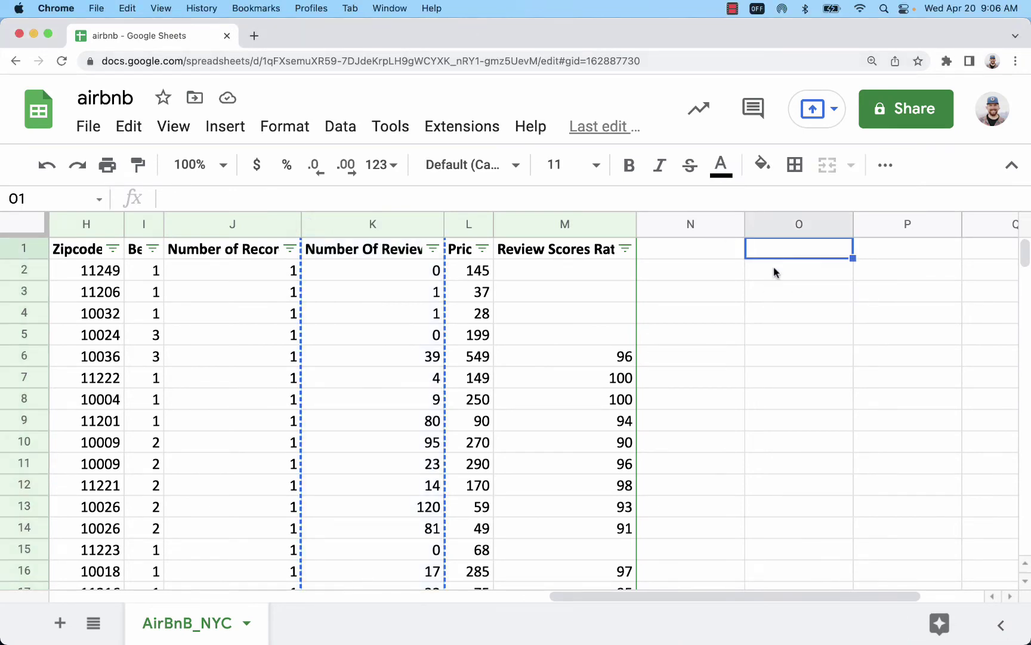
text(Ob)
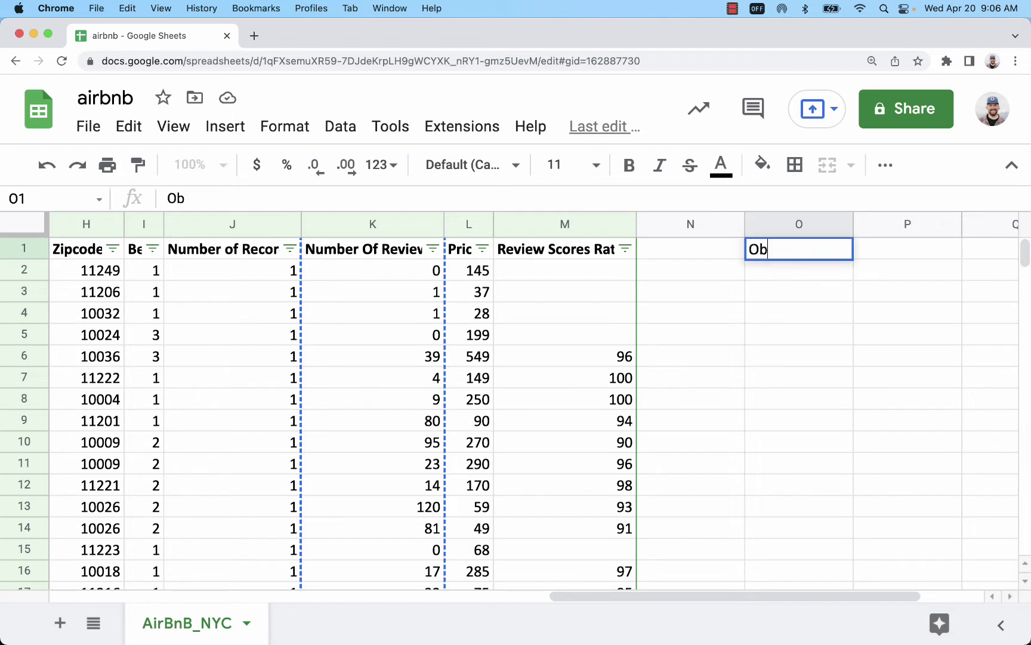
text(servations)
key(Tab)
text(Frequenchy)
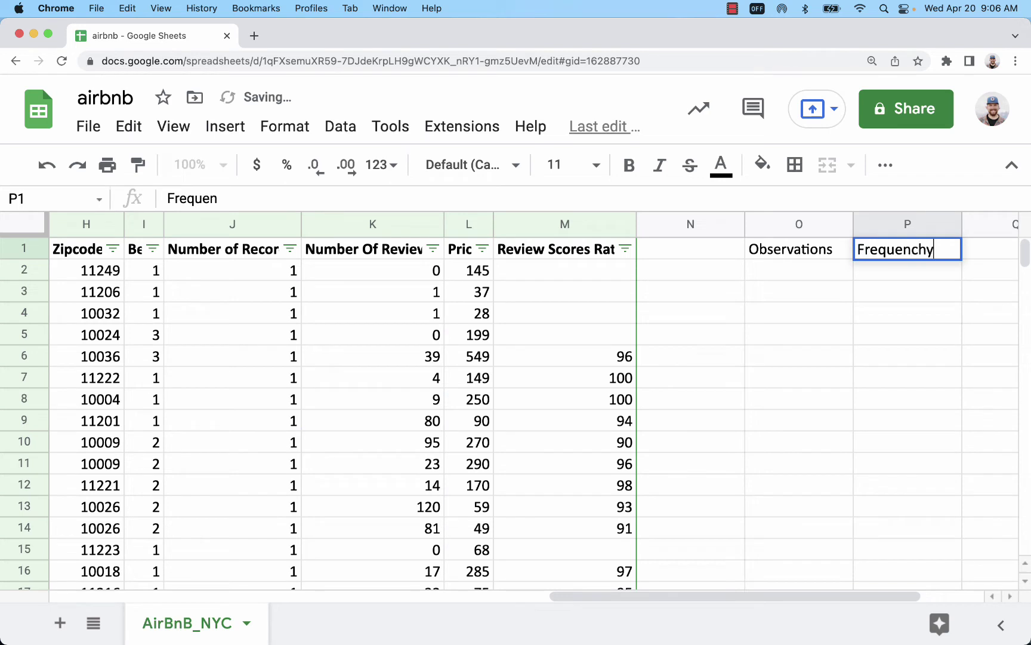
key(Return)
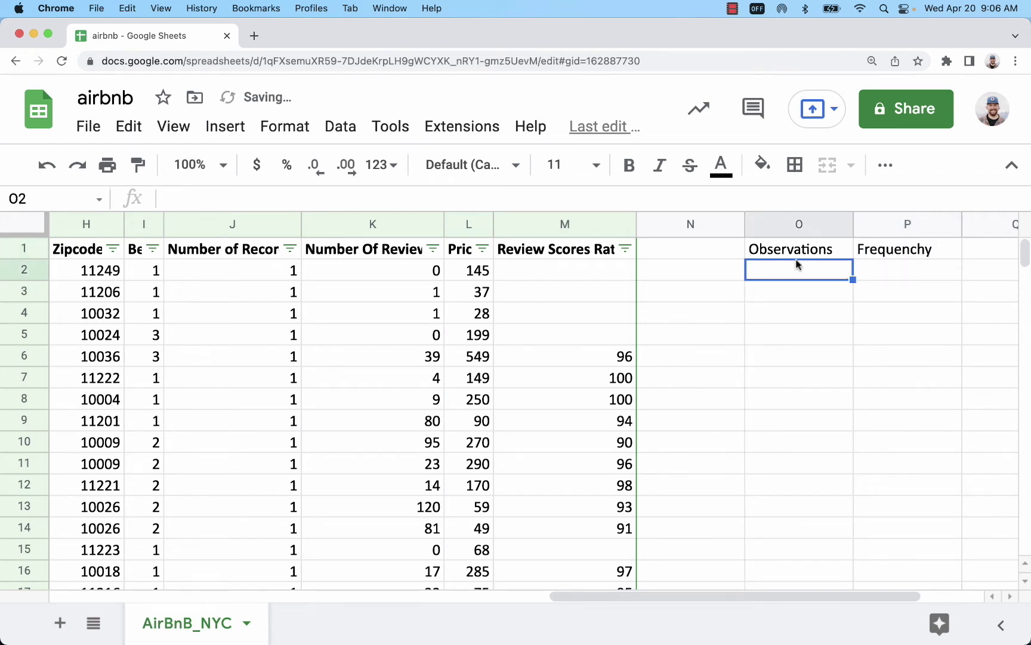
Correct the misspelled heading in cell P1 to "Frequency".
click(905, 248)
double_click(919, 249)
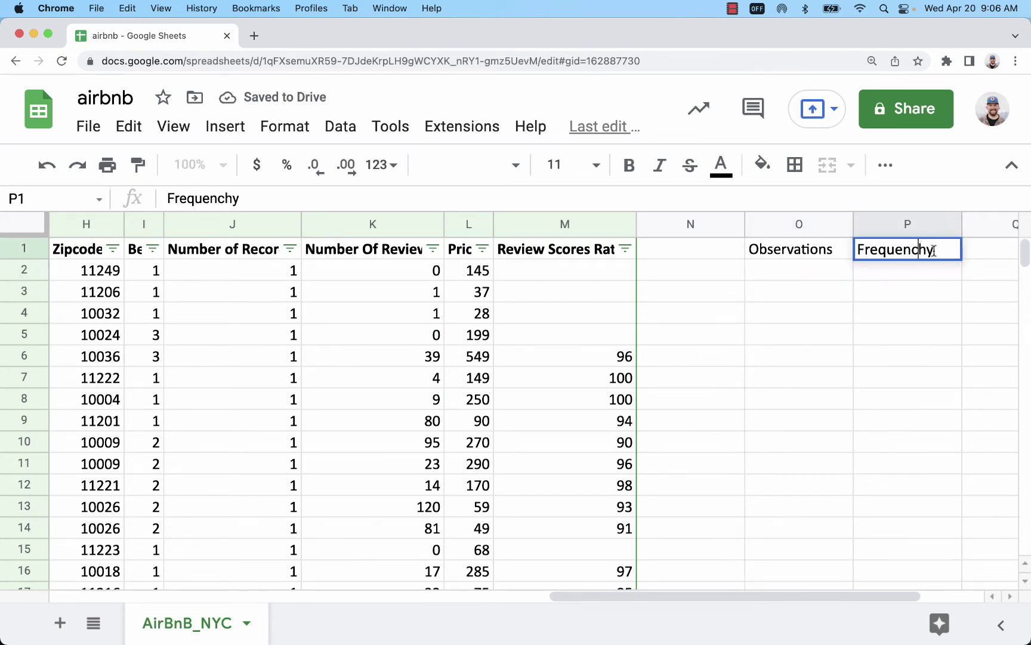
key(Return)
click(814, 266)
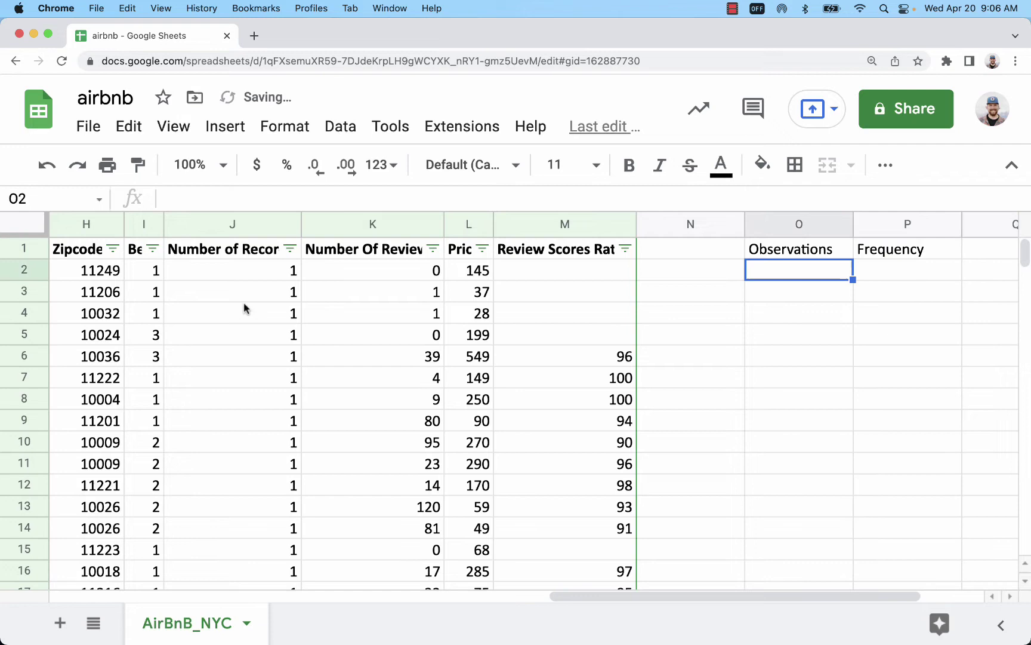
Review the distinct borough names in the Neighbourhood column's filter values, leaving the filter unchanged.
scroll(202, 305, left, 10)
click(202, 307)
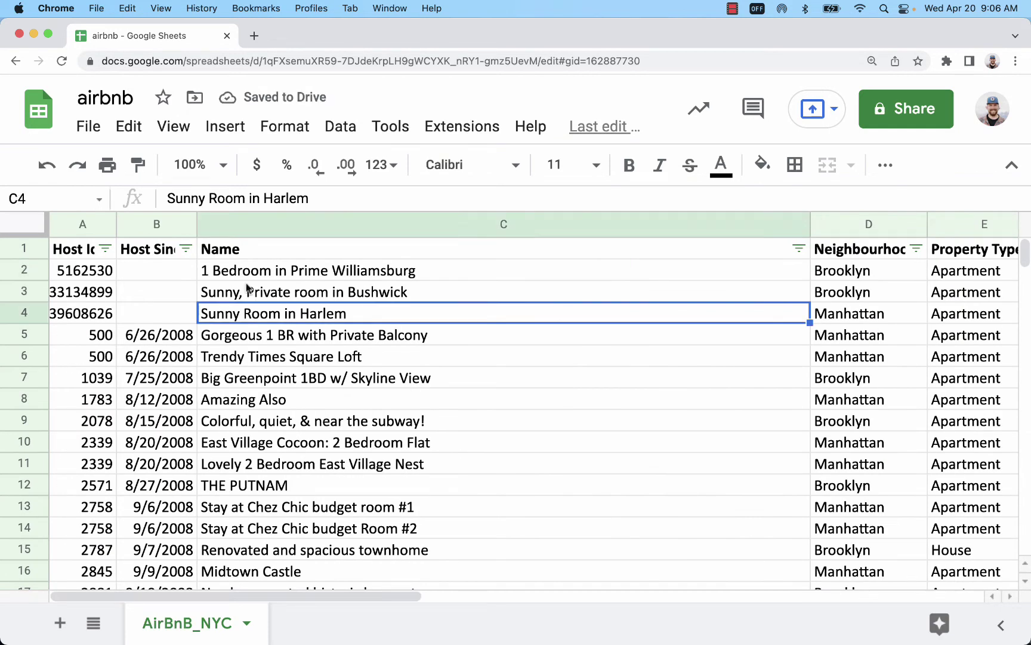
click(915, 248)
scroll(889, 379, down, 3)
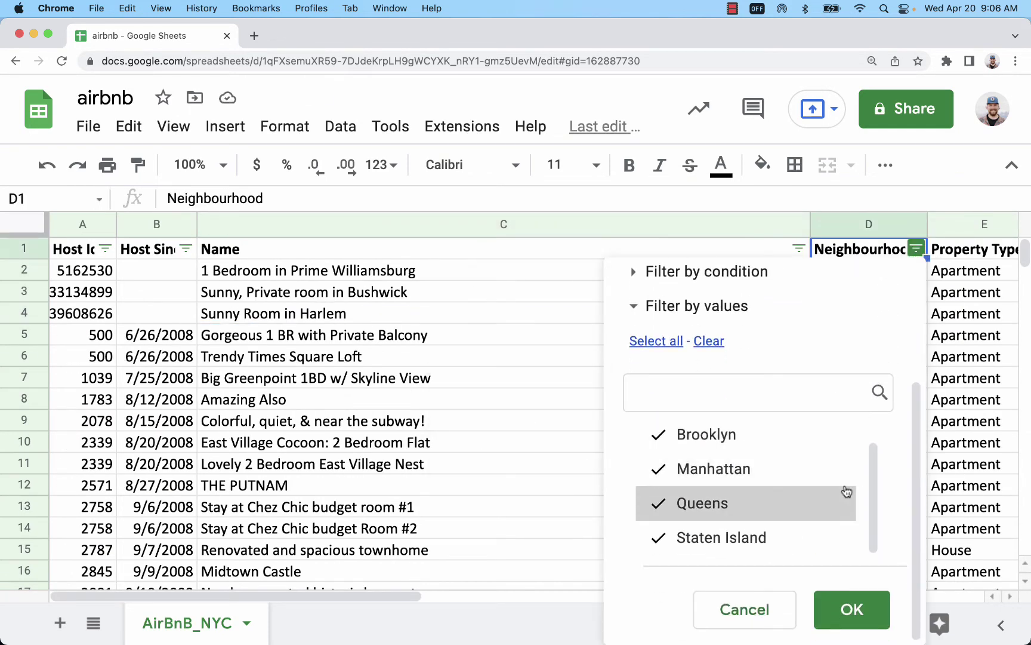
drag(873, 488, 872, 458)
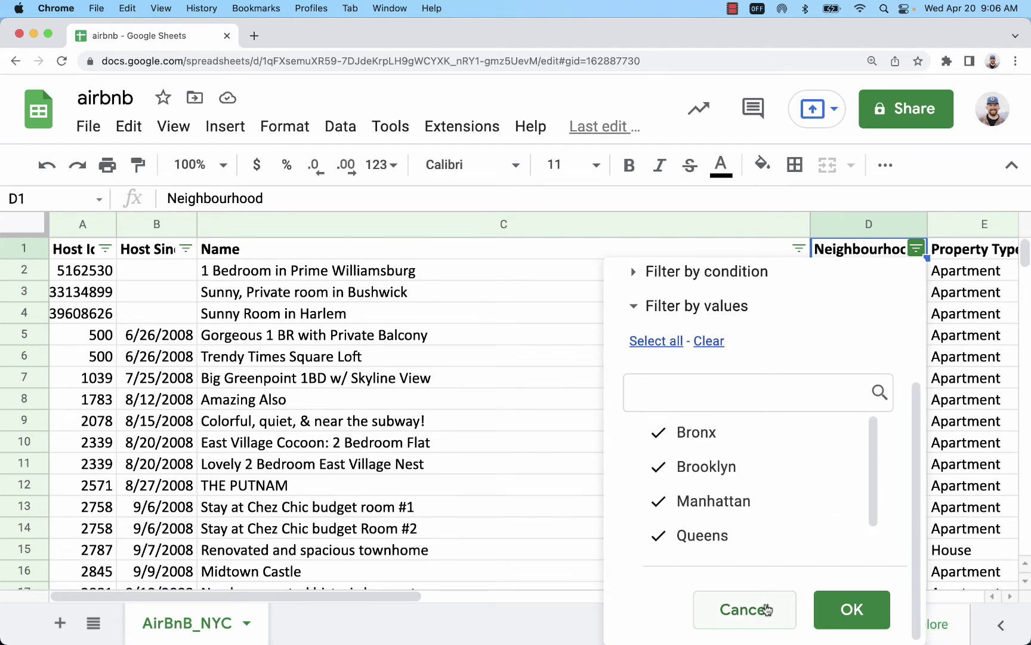
click(967, 381)
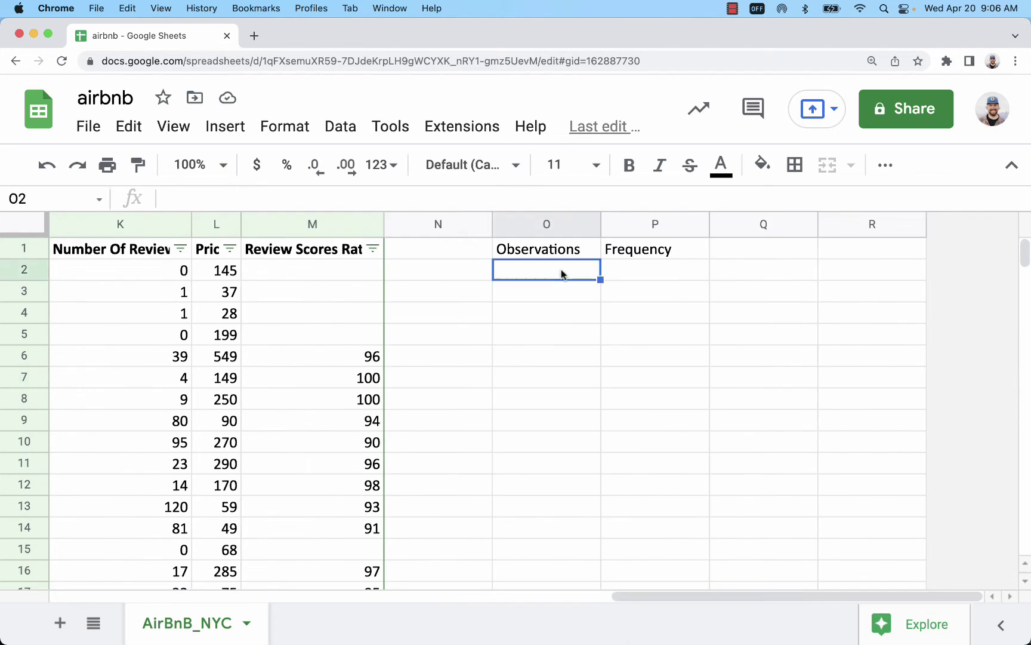
List Bronx, Brooklyn, Manhattan, Queens and Staten Island under the Observations heading in cells O2 through O6.
text(Bronx)
key(Return)
text(Brooklyn)
key(Return)
text(Manhattan)
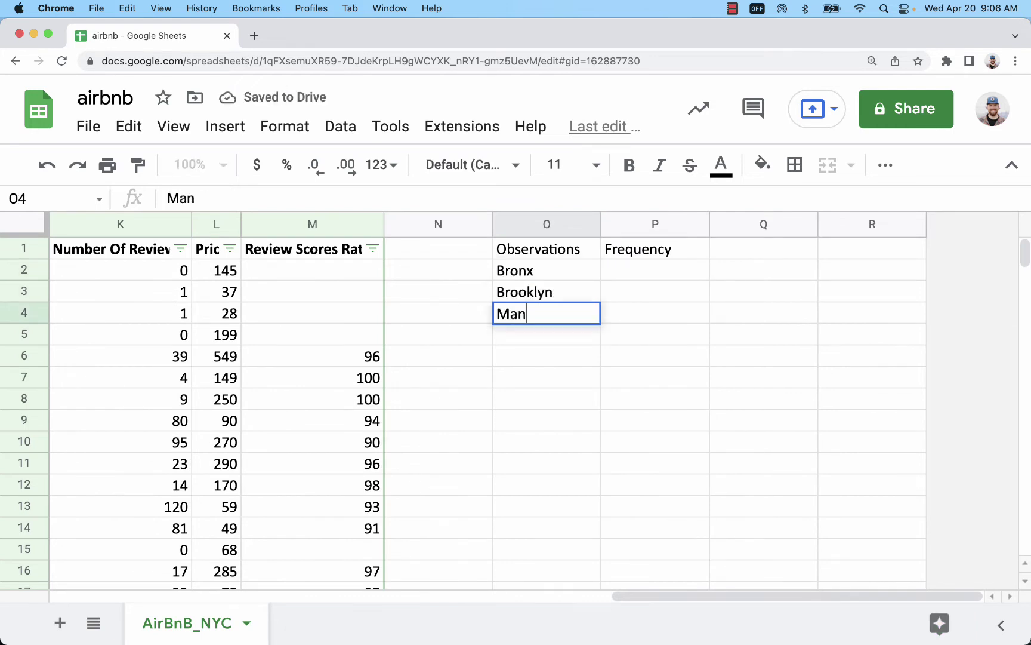
key(Return)
text(Queens)
key(Return)
text(Staten Island)
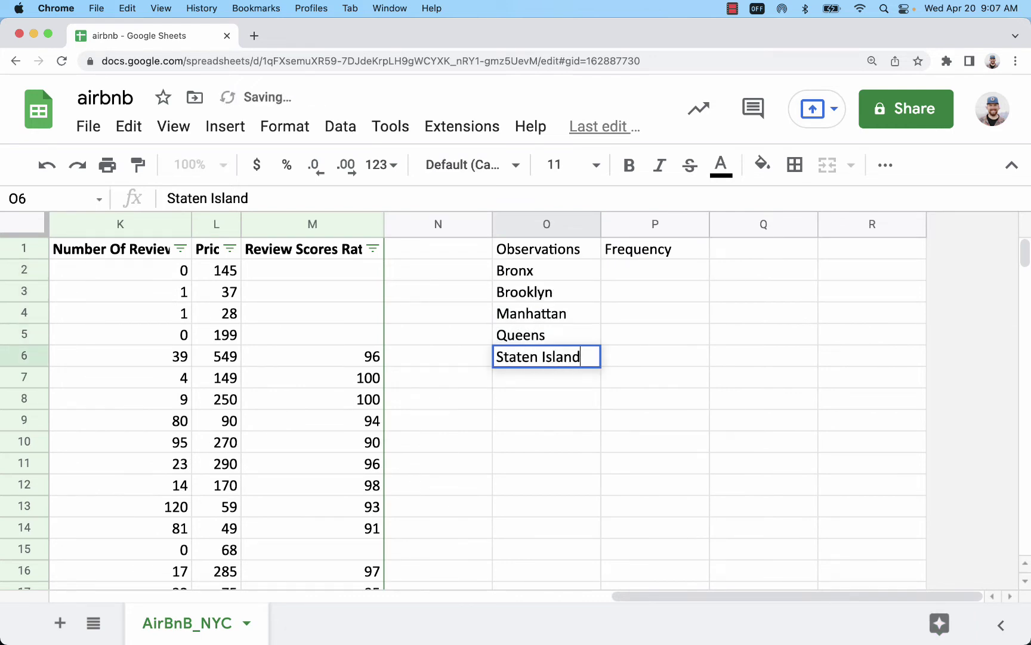
key(Return)
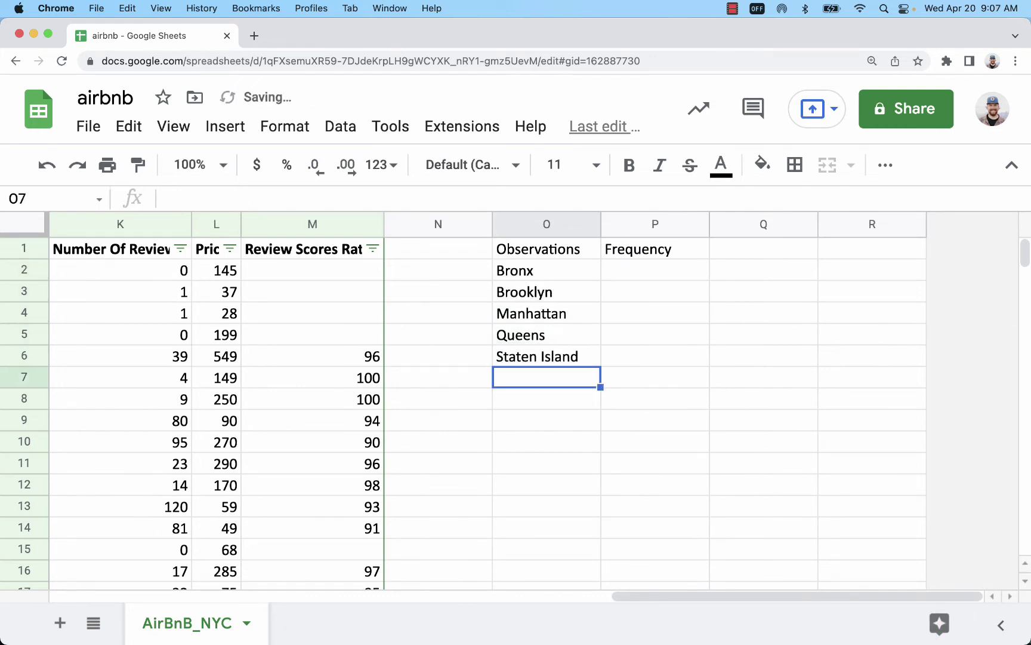
Enter the formula =countif(D:D,"Bronx") in P2, counting Bronx entries across the whole Neighbourhood column.
click(665, 269)
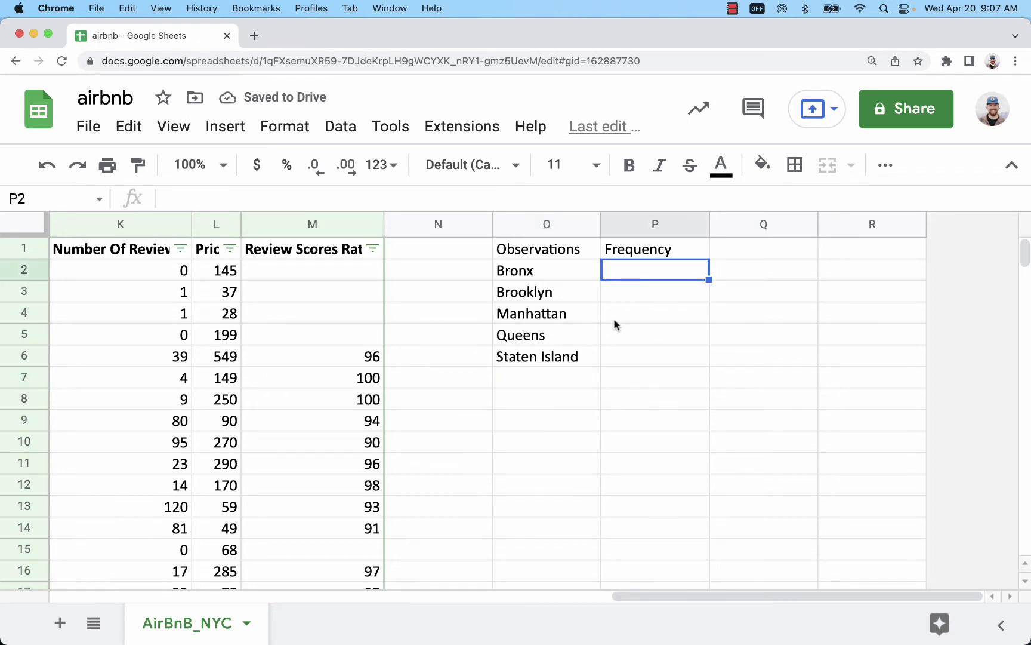
text(=cou)
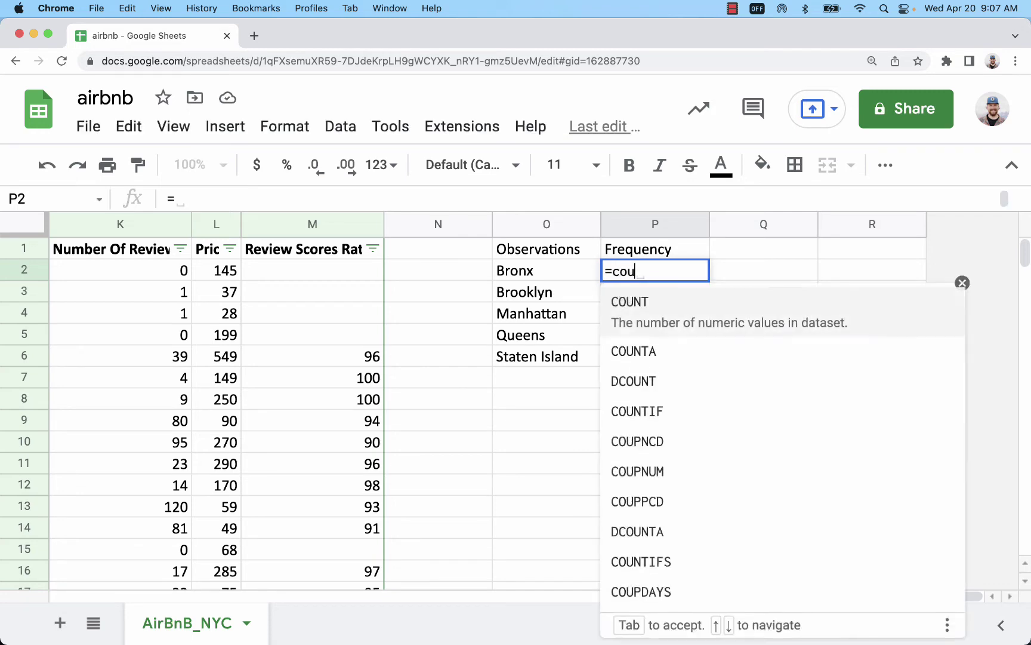
text(ntif()
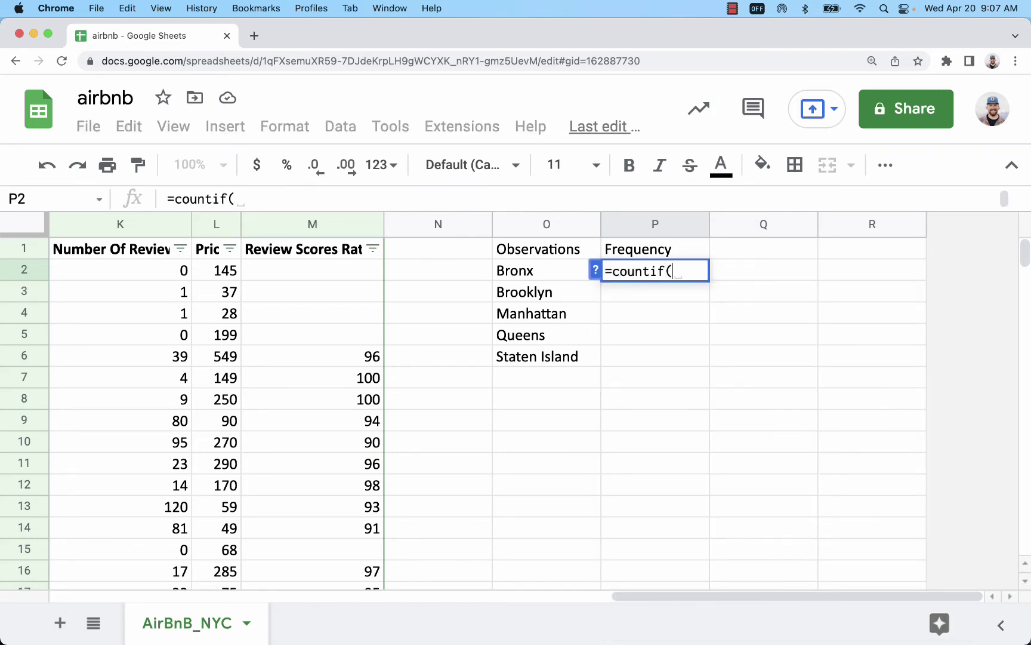
scroll(449, 382, left, 10)
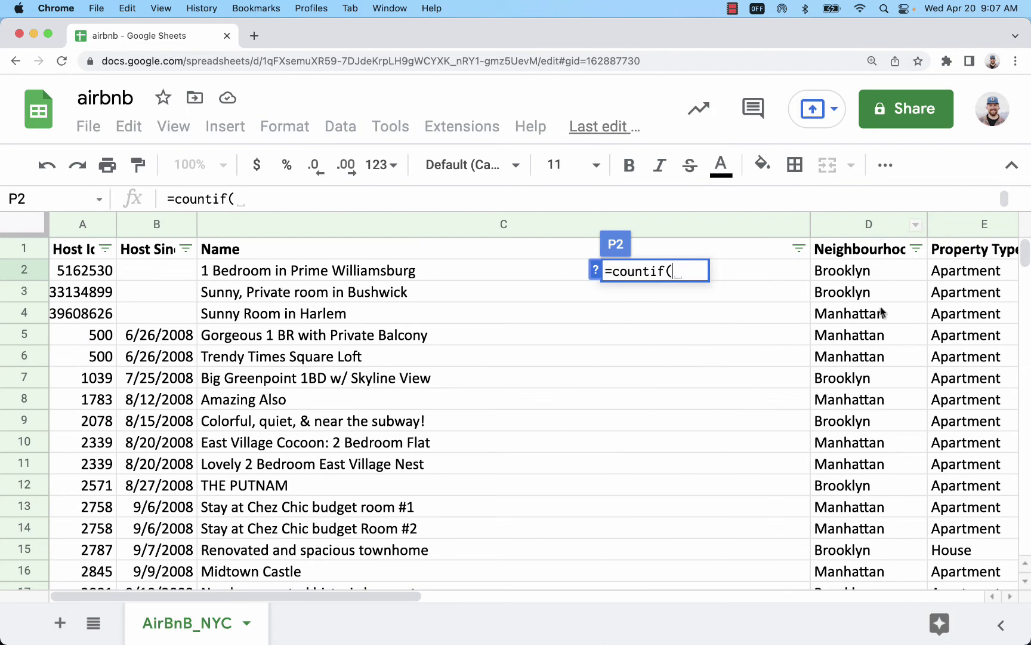
click(866, 226)
scroll(741, 416, right, 10)
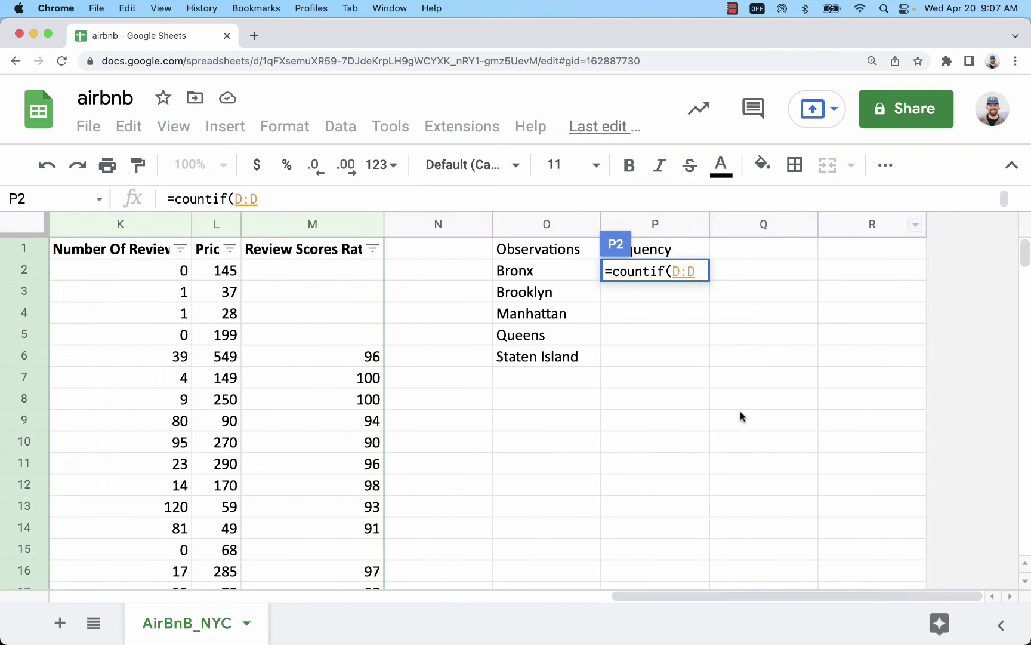
text(,)
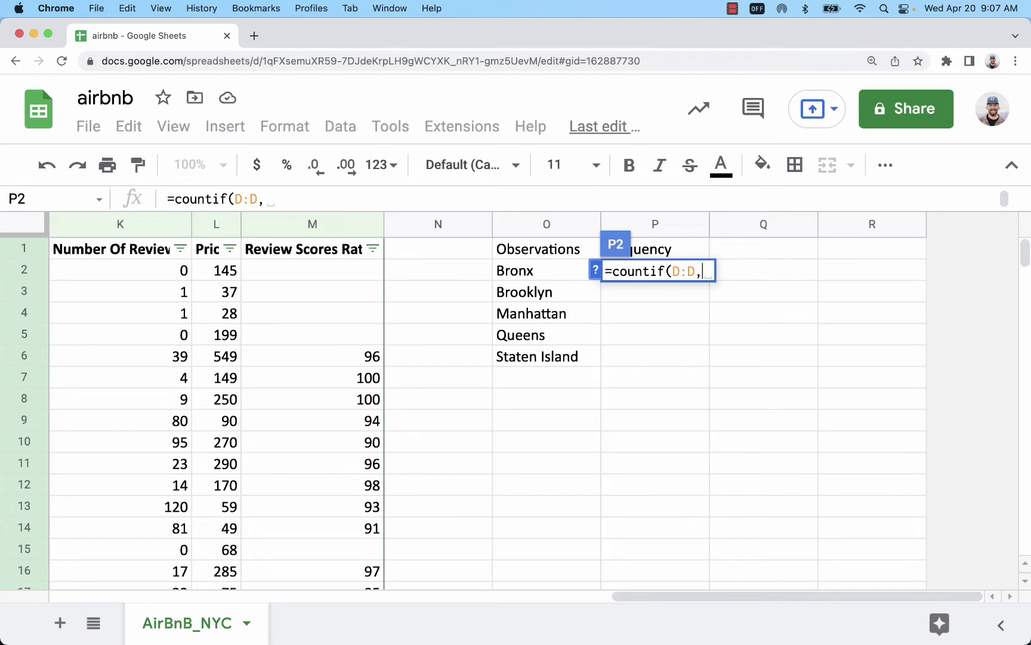
text("Br)
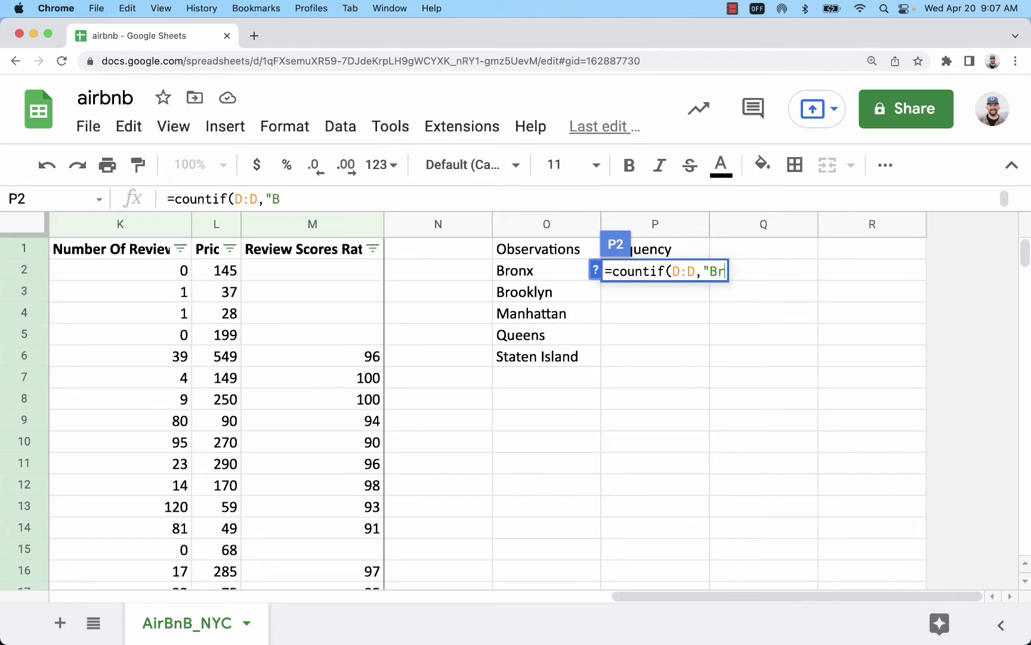
text(onx"))
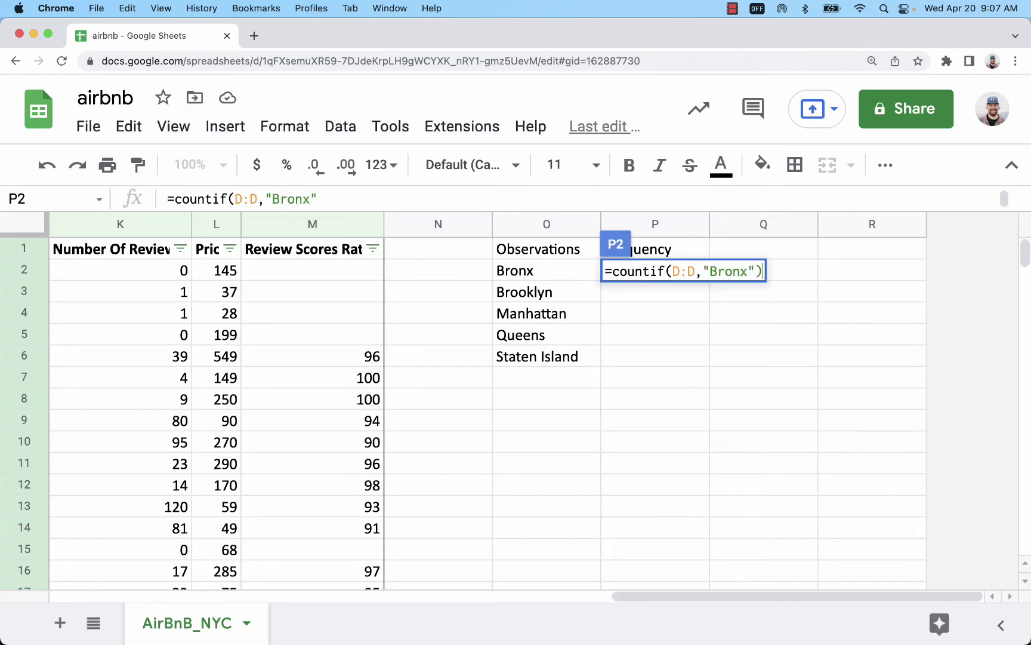
key(Return)
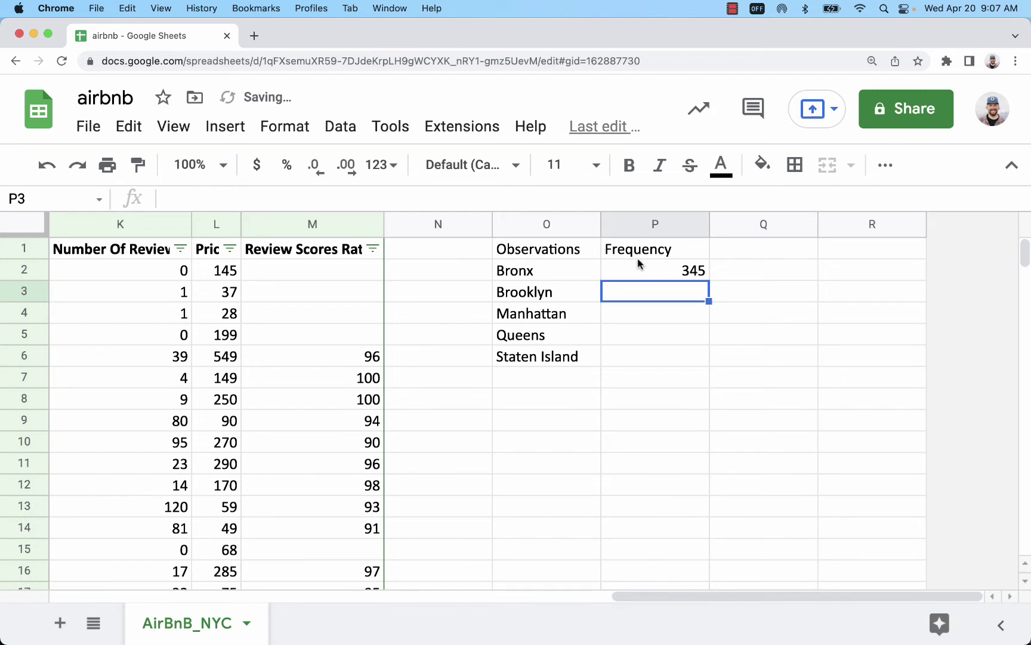
Replace the fixed "Bronx" criterion in P2 with a cell reference, making the formula =countif(D:D,"="&O2).
click(663, 271)
double_click(706, 270)
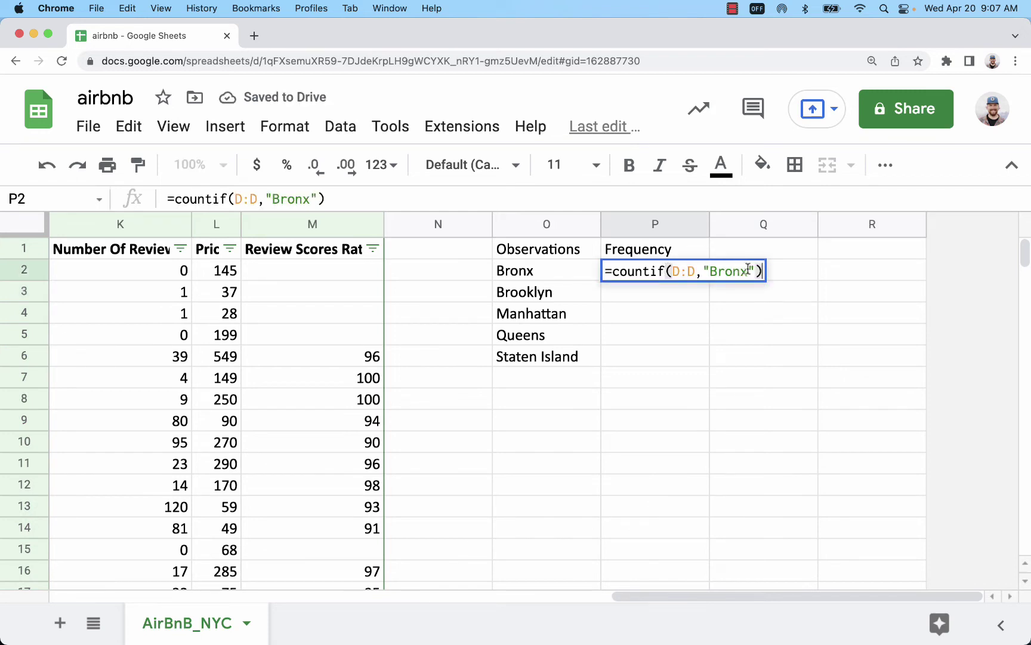
drag(748, 268, 710, 269)
text(=)
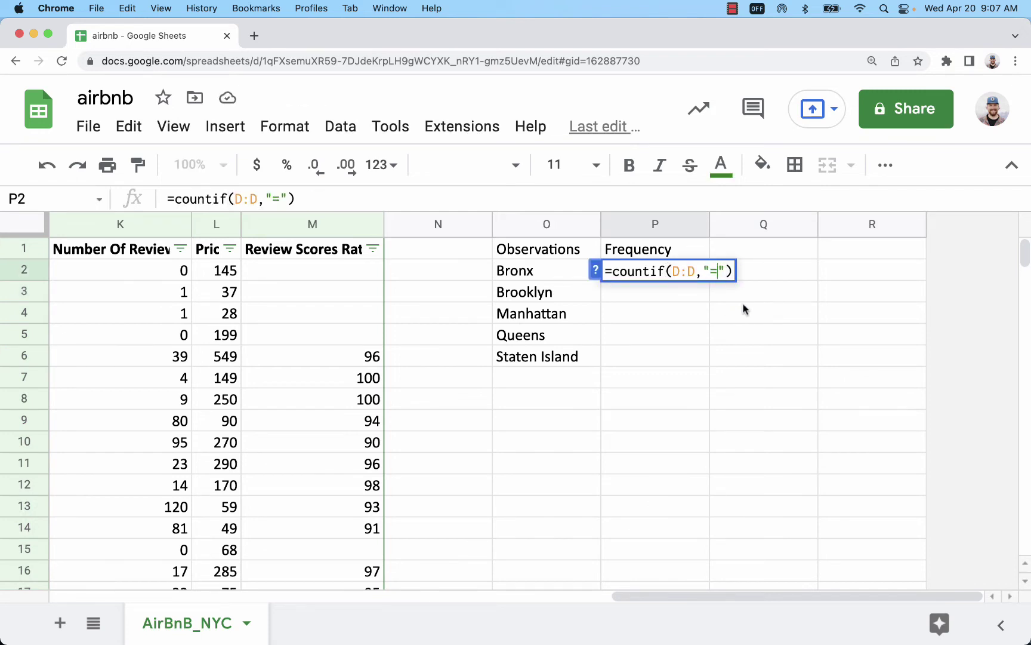
key(Right)
text(&)
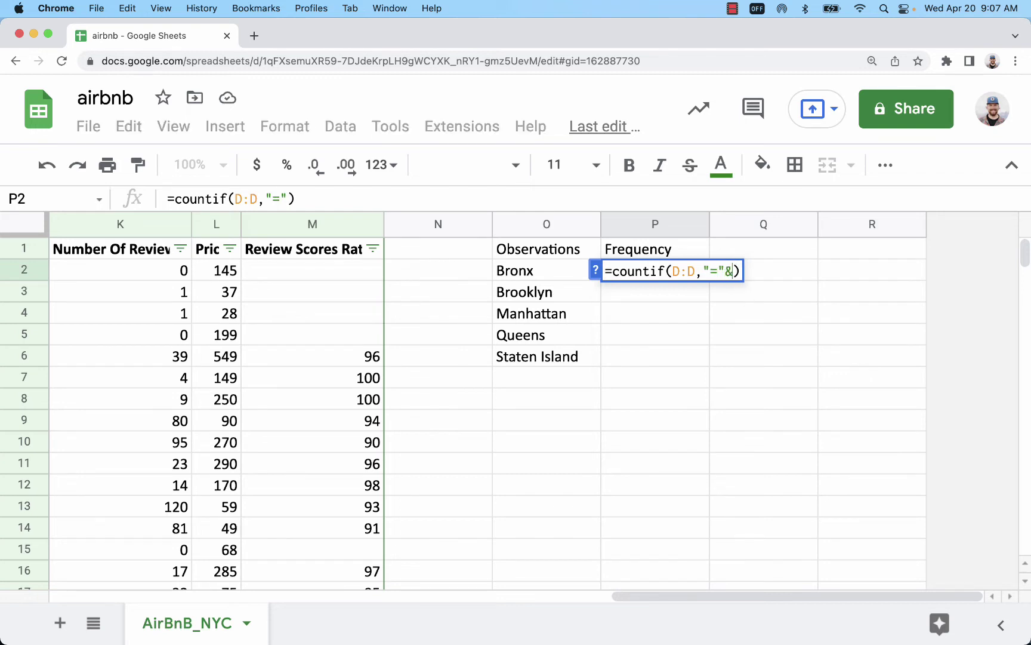
click(519, 270)
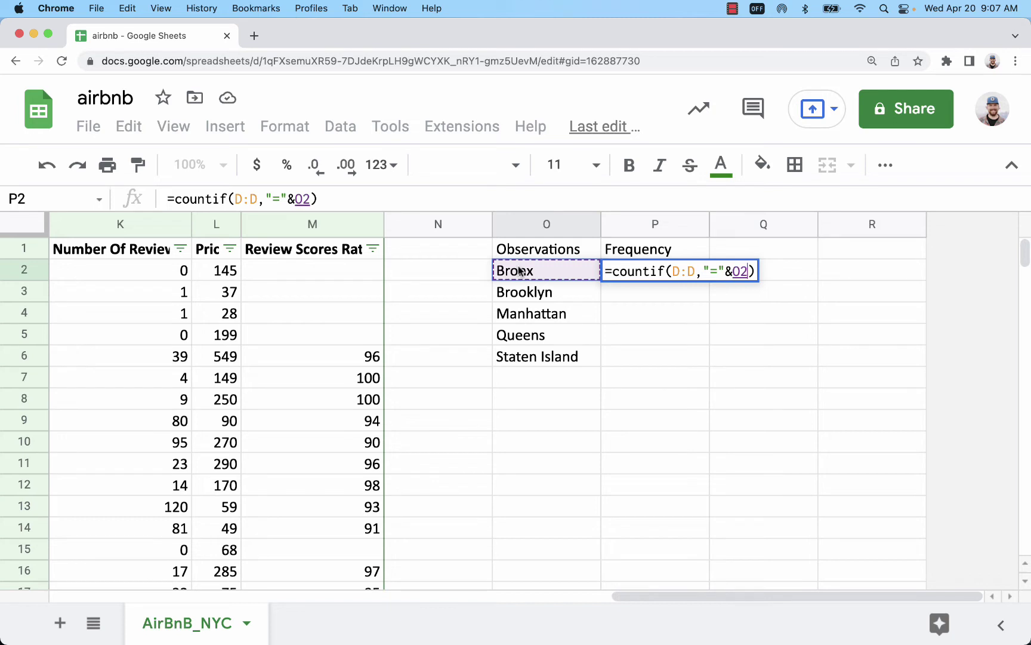
key(Return)
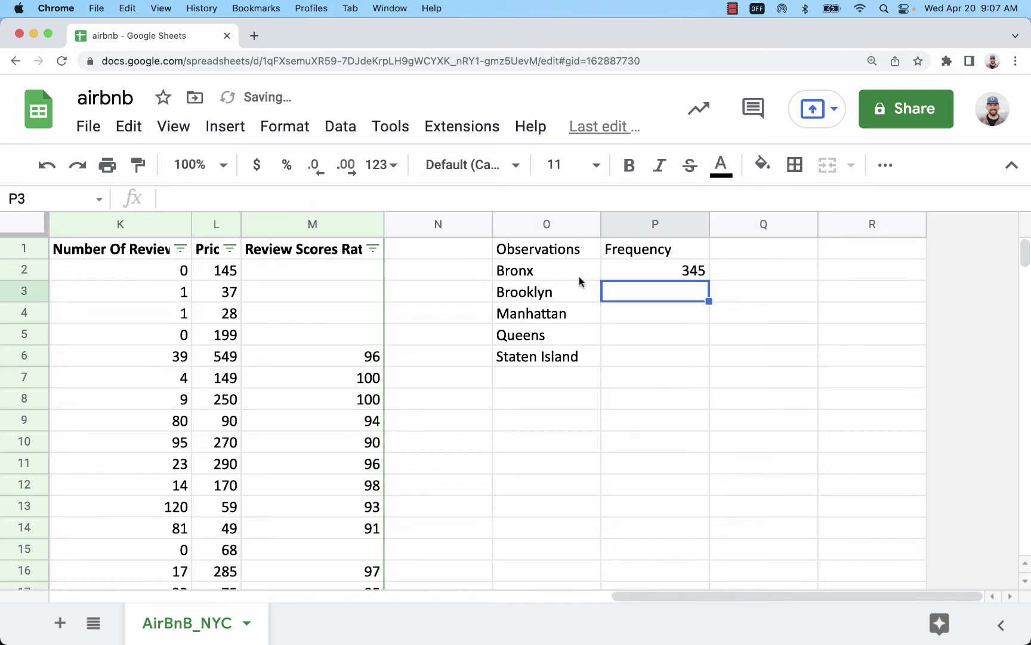
click(659, 269)
click(753, 318)
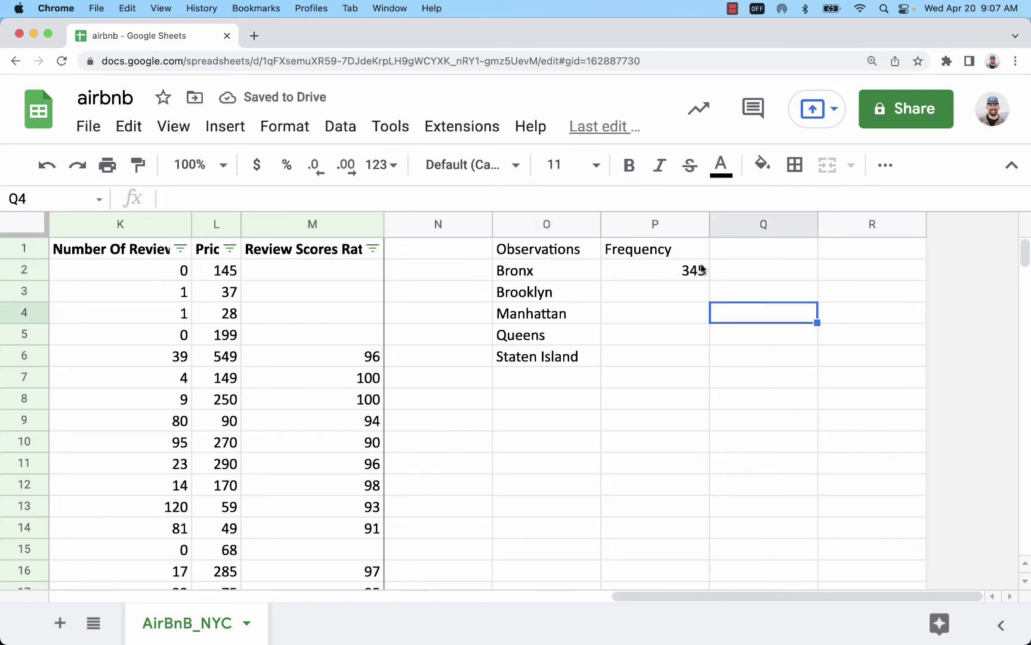
Fill the P2 count formula down the Frequency column and clear the surplus cells P7:P12.
click(668, 272)
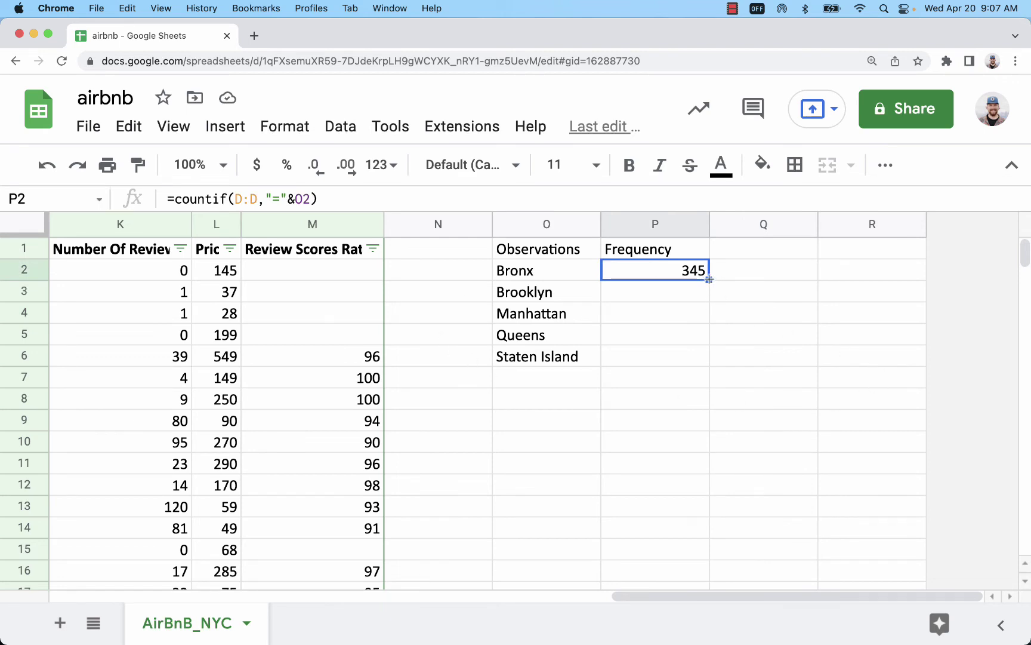
double_click(709, 279)
key(super+z)
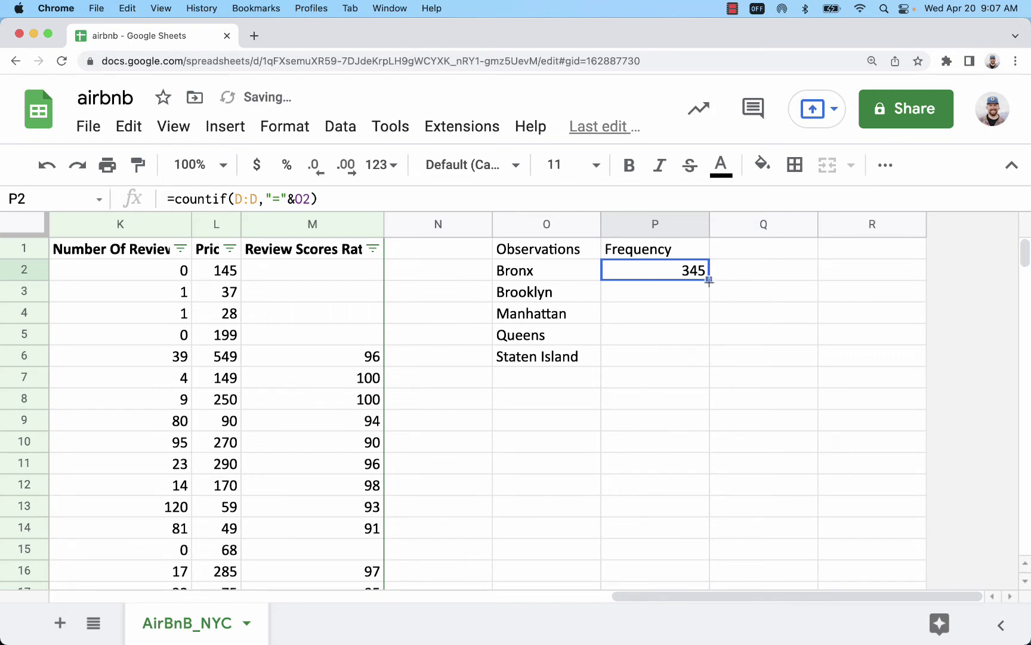
drag(709, 283, 702, 491)
drag(643, 380, 645, 494)
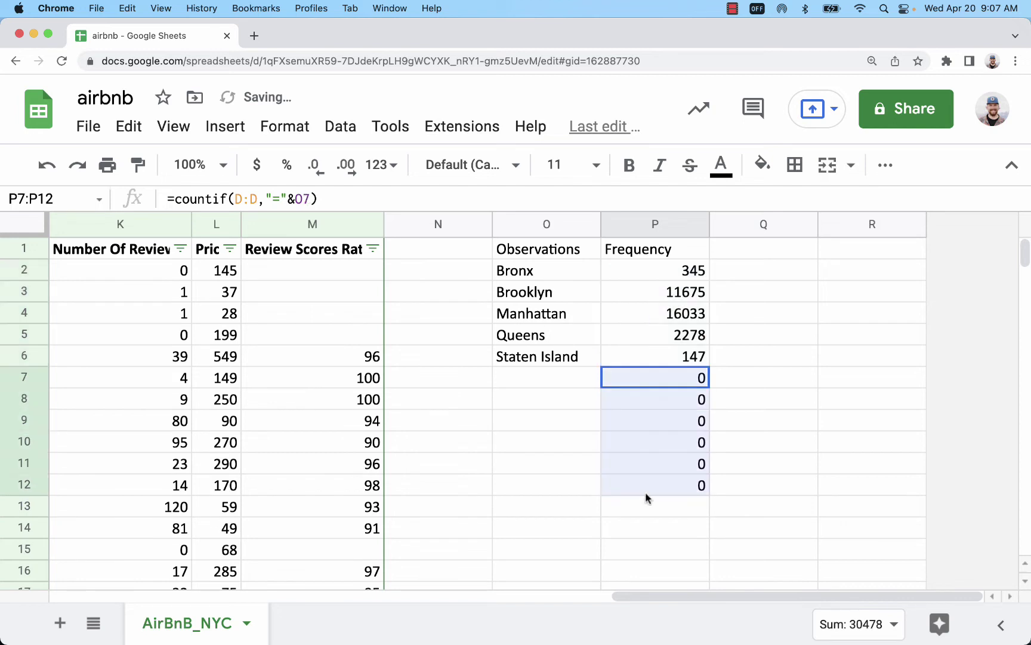
key(Delete)
click(791, 419)
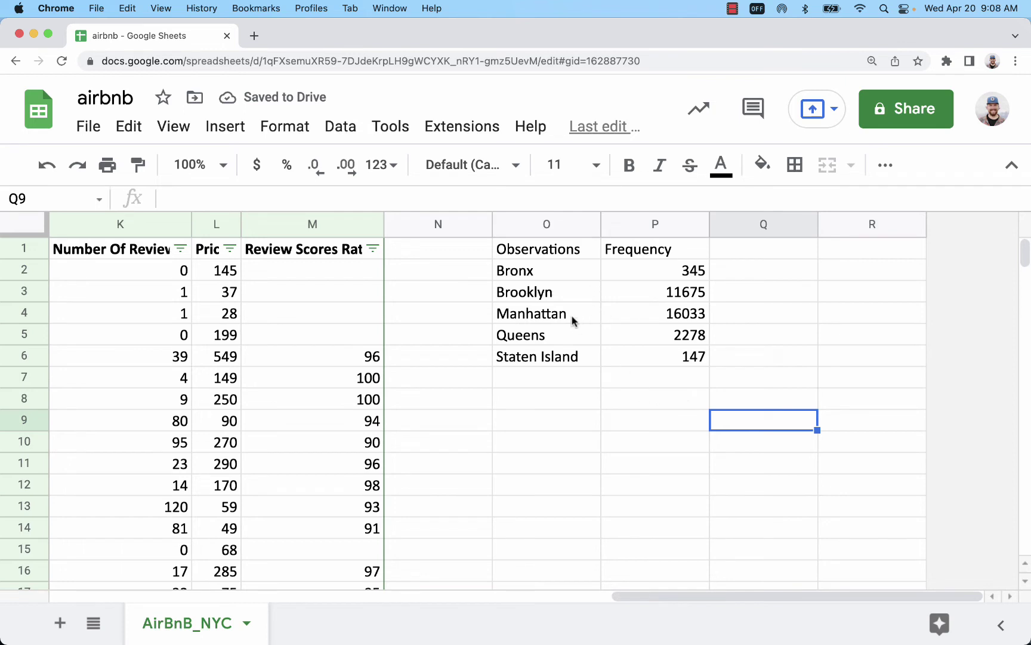
Rearrange the table rows in descending frequency order: Manhattan, Brooklyn, Queens, Bronx, Staten Island in O2:P6.
drag(528, 271, 639, 418)
drag(559, 362, 615, 268)
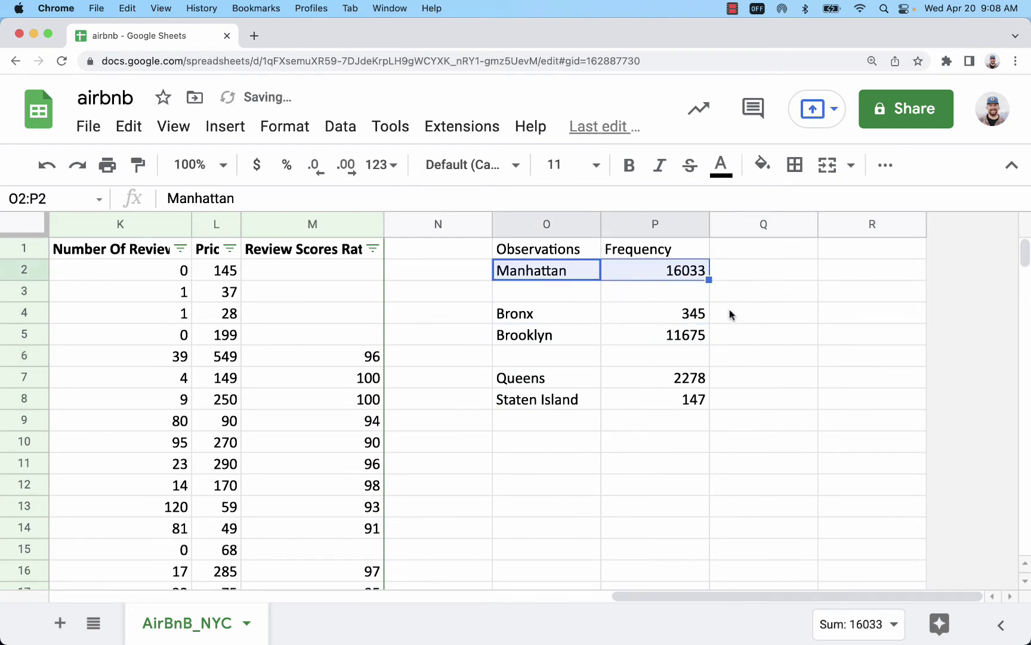
drag(542, 338, 650, 298)
drag(569, 315, 667, 336)
drag(561, 320, 685, 315)
key(ctrl+c)
drag(564, 401, 681, 361)
click(804, 361)
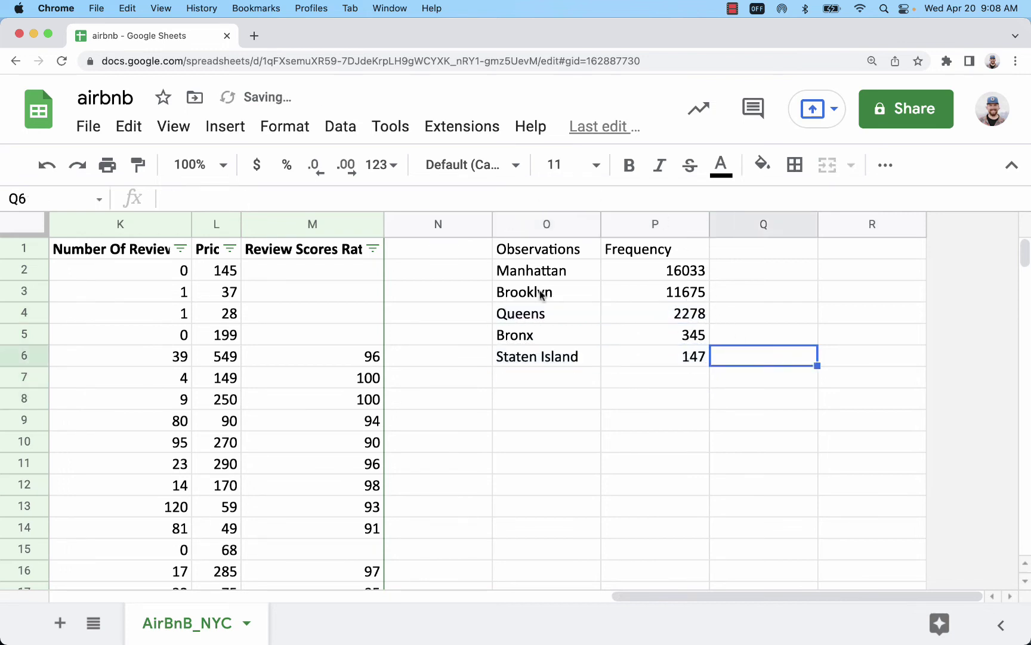
Inspect the count formulas in P2, P3 and P4 to check which observation cell each one references.
double_click(649, 273)
double_click(655, 292)
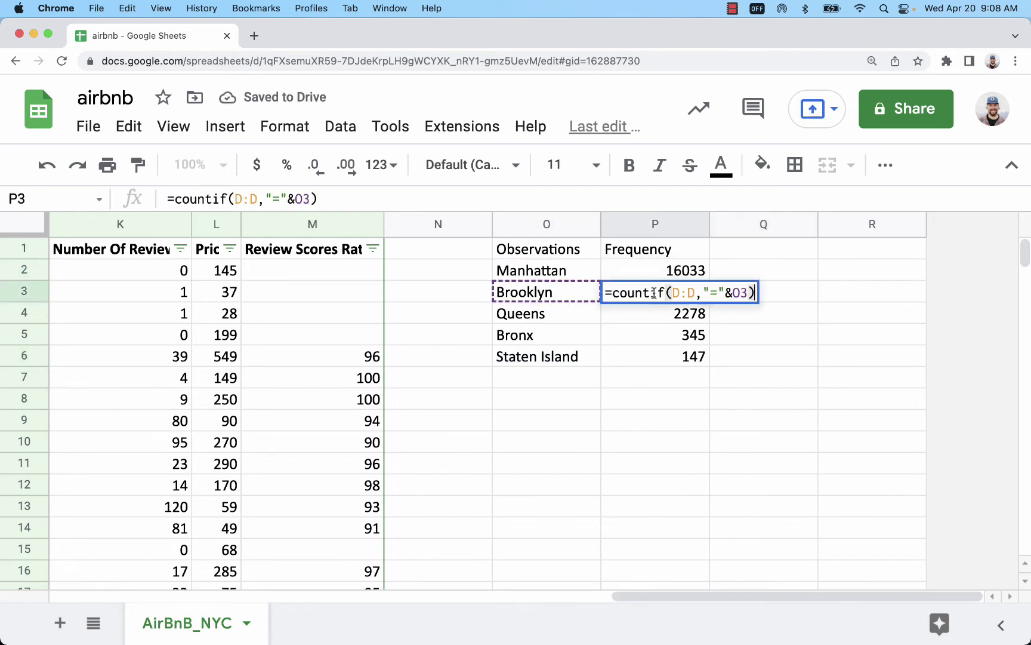
double_click(651, 314)
click(674, 401)
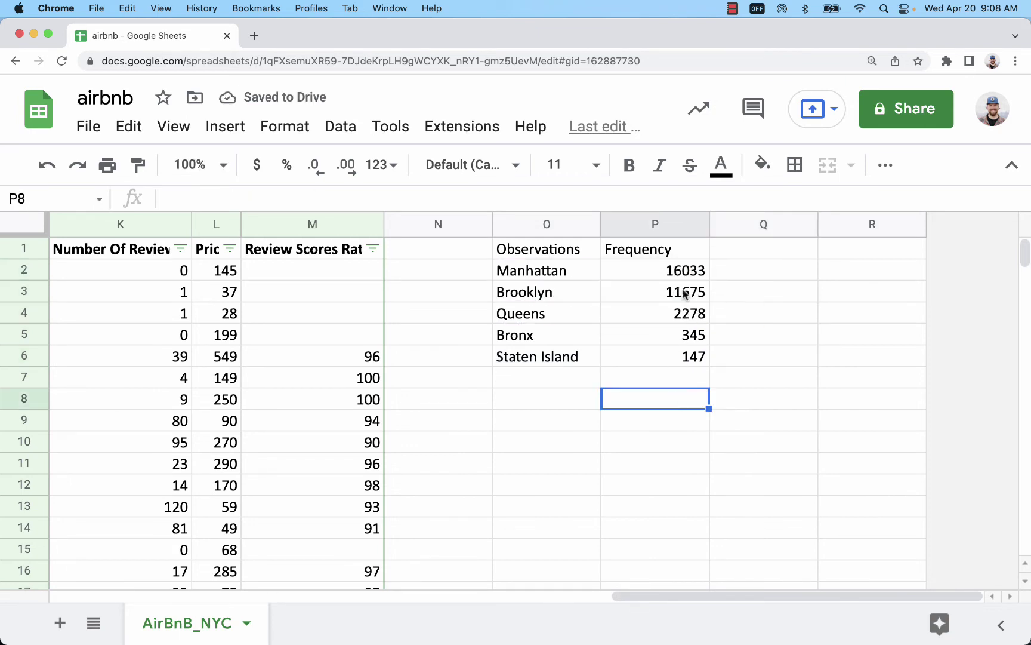
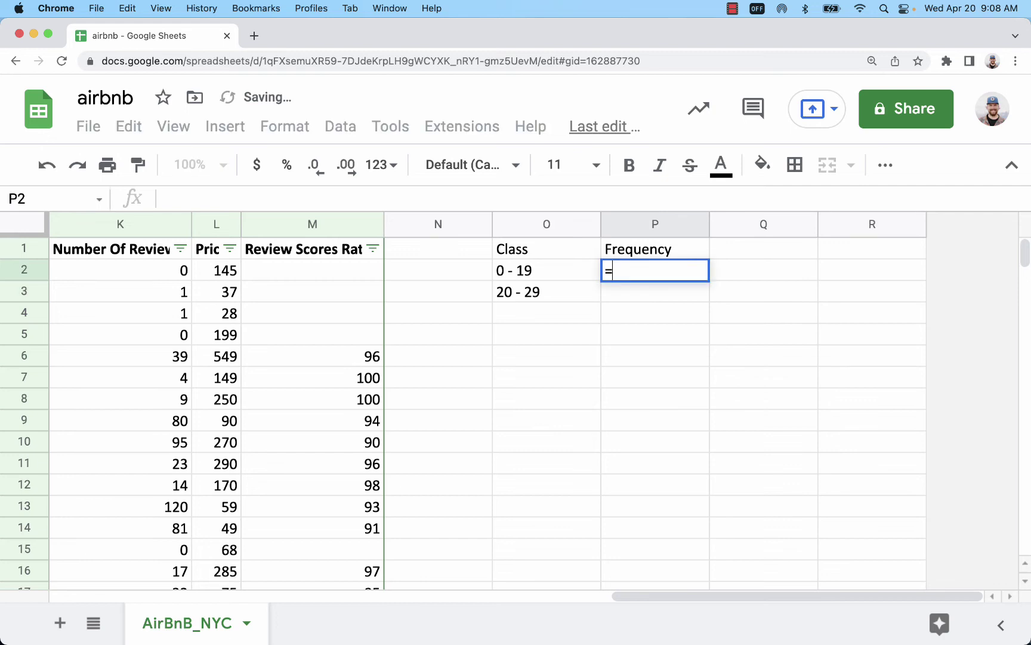
Start a COUNTIFS formula in P2 whose first condition counts column K values of at least 0: =countifs(K:K,">="&0,.
key(BackSpace)
text(s()
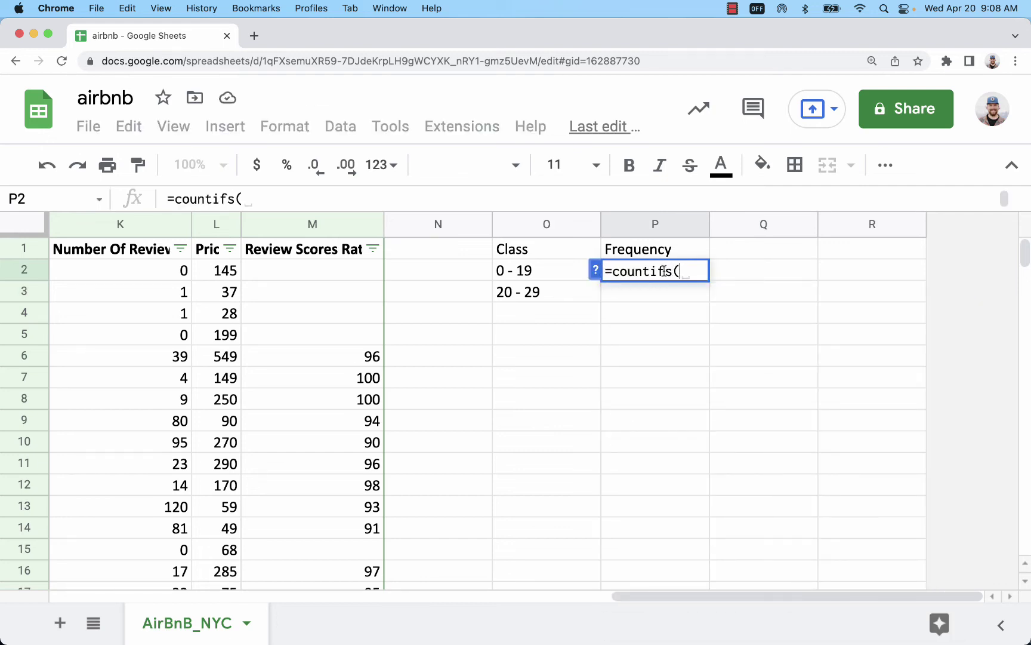
click(109, 224)
text(,)
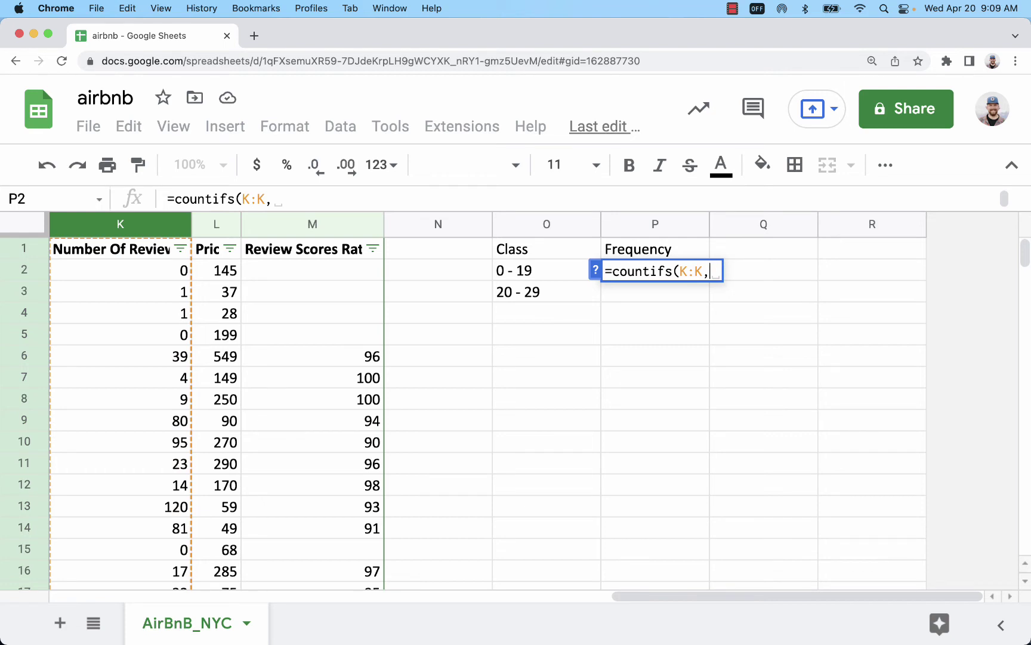
text(">=)
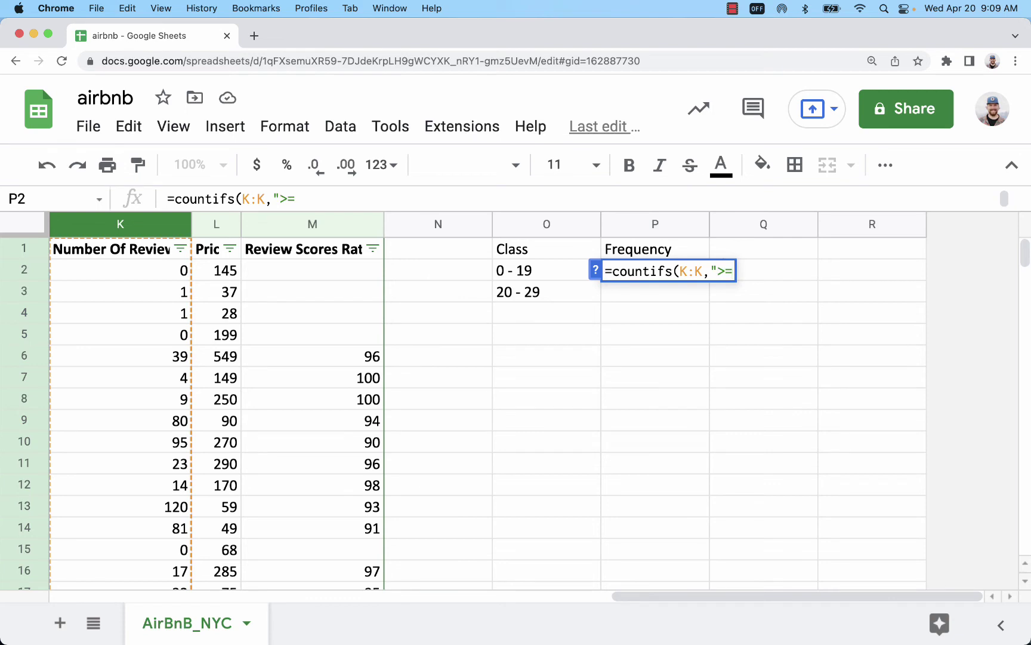
text("&)
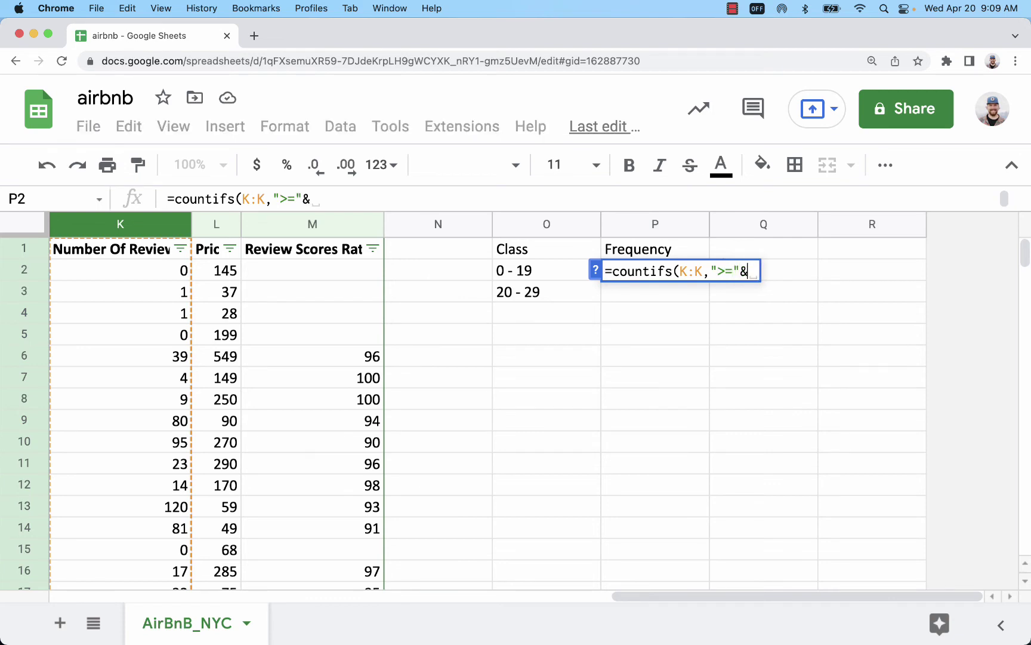
text(0)
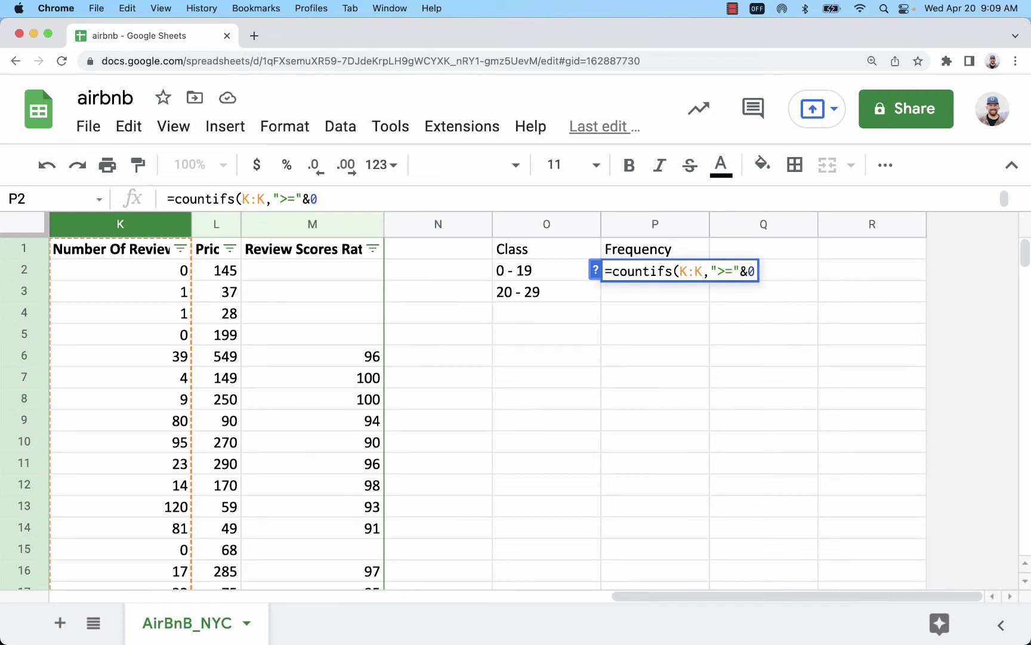
text(,)
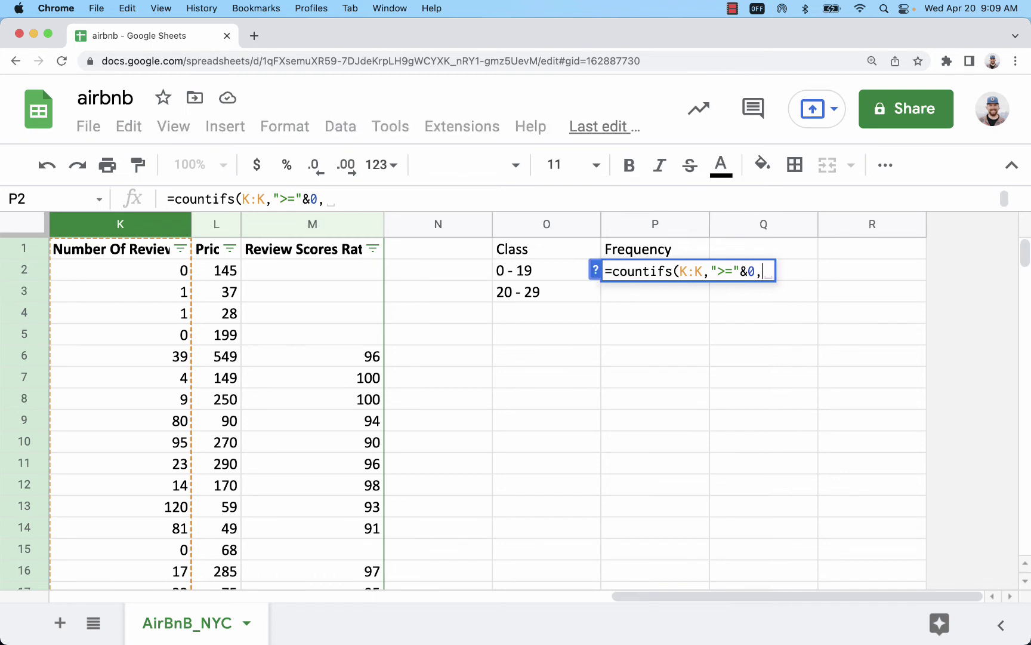
Complete the P2 formula with the second condition K:K,"<"&20, consulting the Stapplet histogram for the class boundary.
text(K:K)
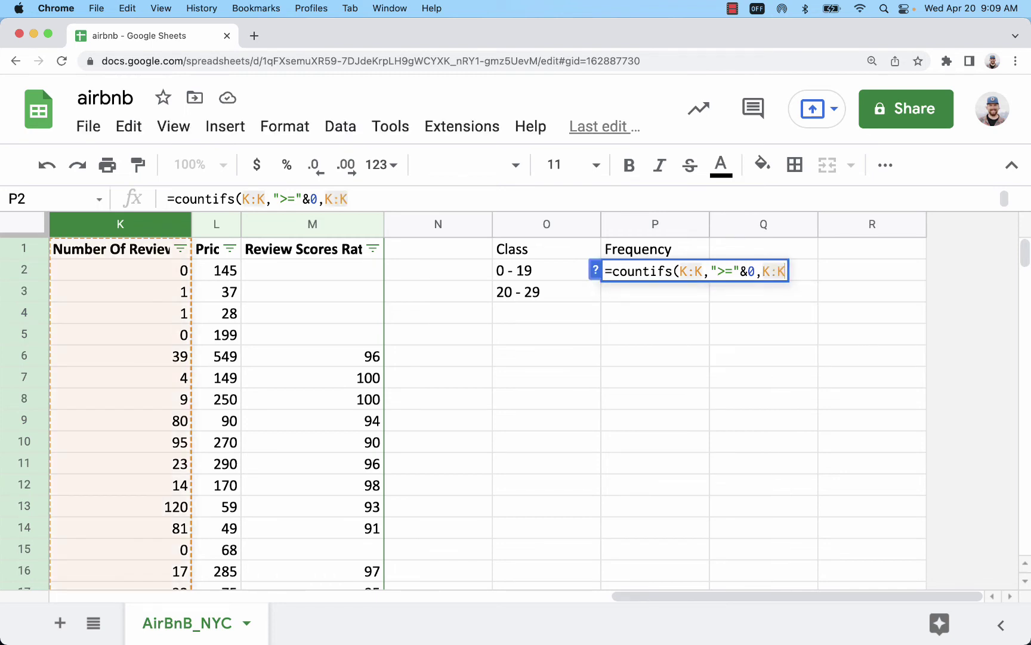
text(,)
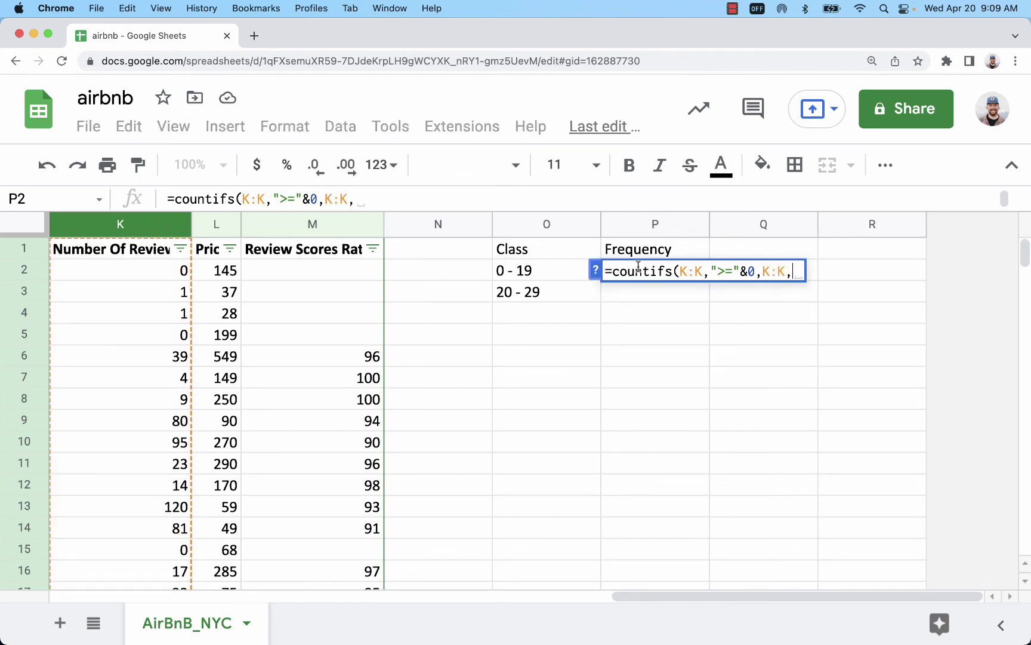
click(766, 270)
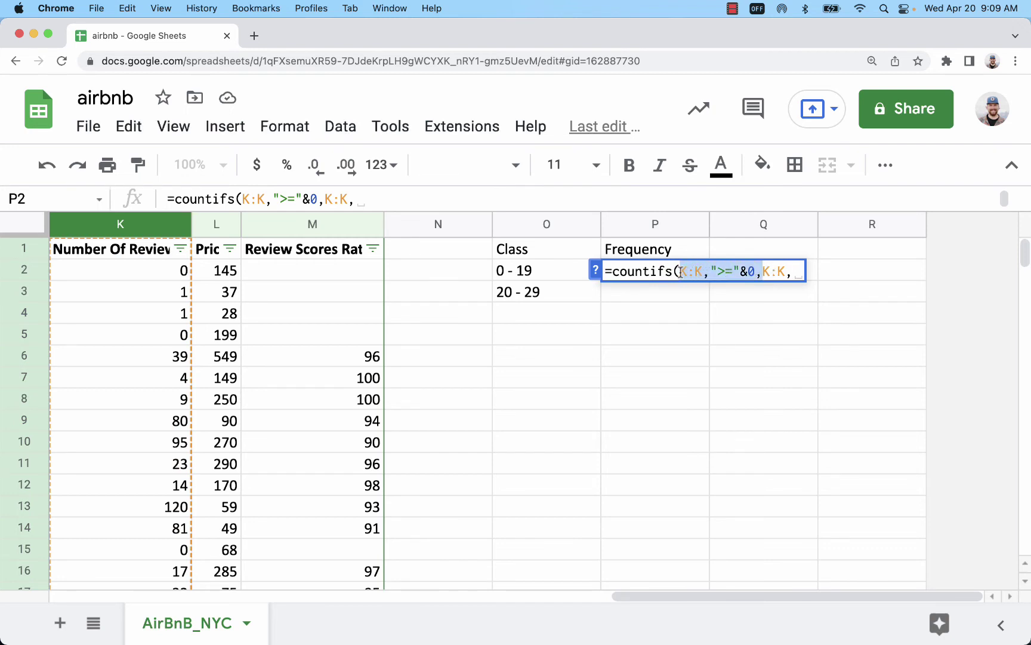
click(793, 271)
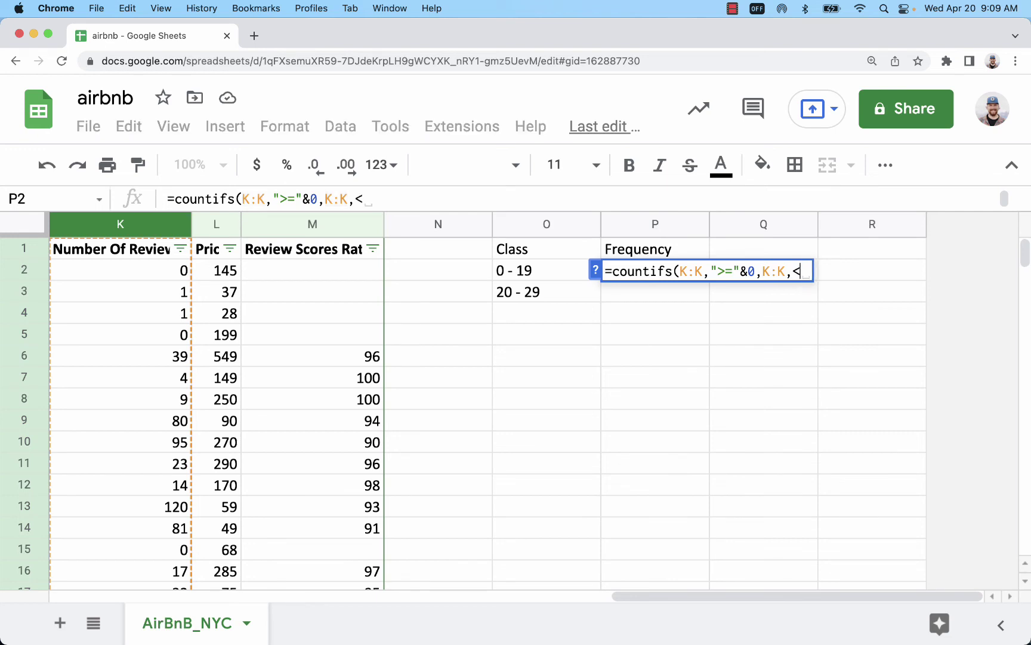
key(BackSpace)
text("<"&)
key(BackSpace)
text(20)
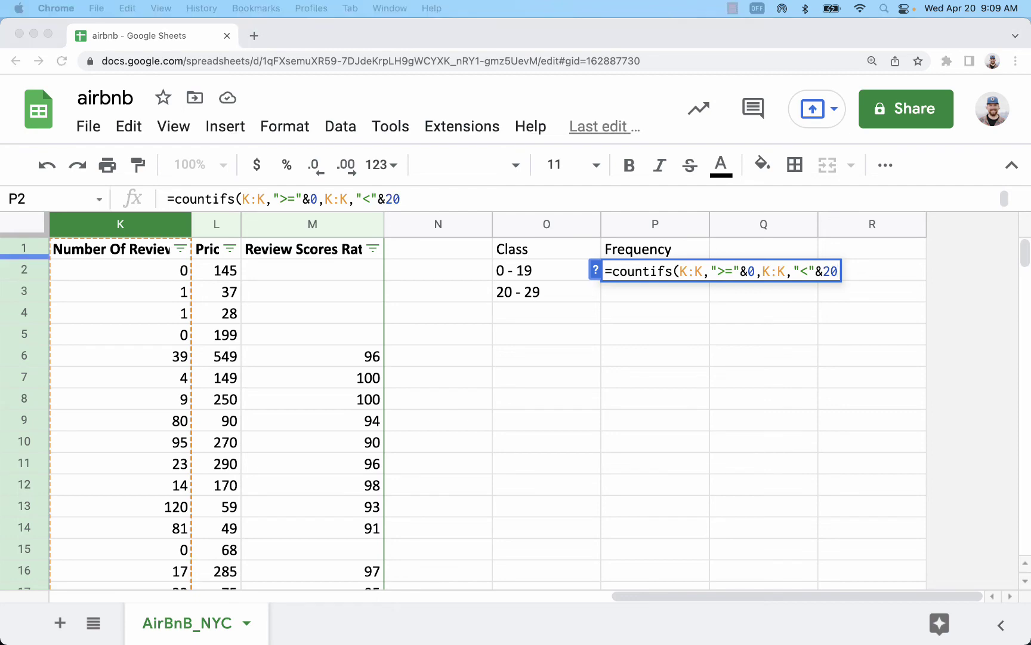
key(super+grave)
click(282, 419)
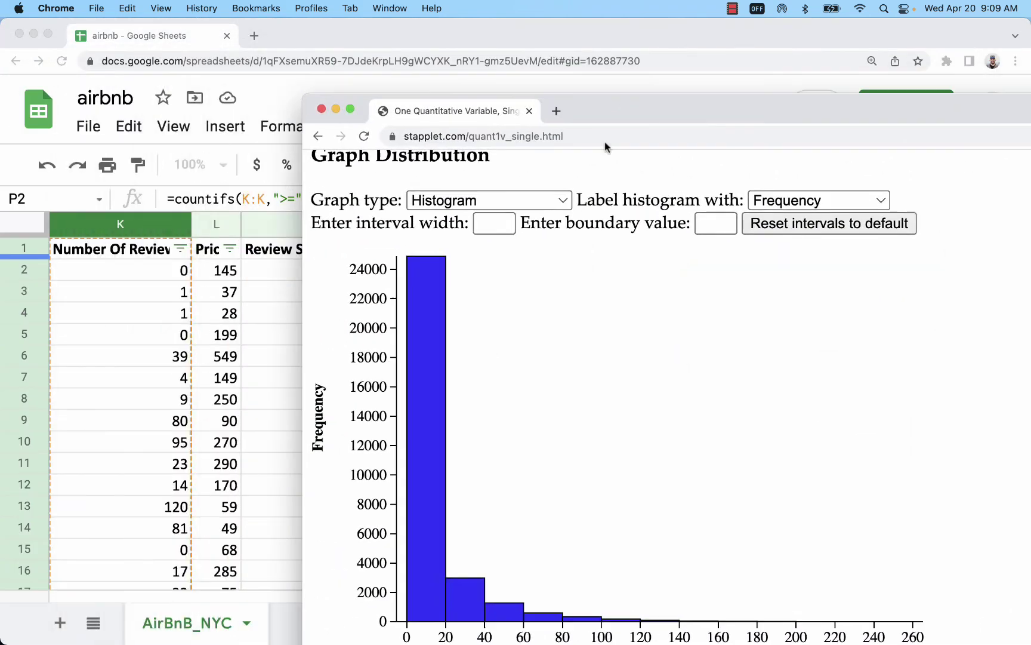
mouse_move(422, 324)
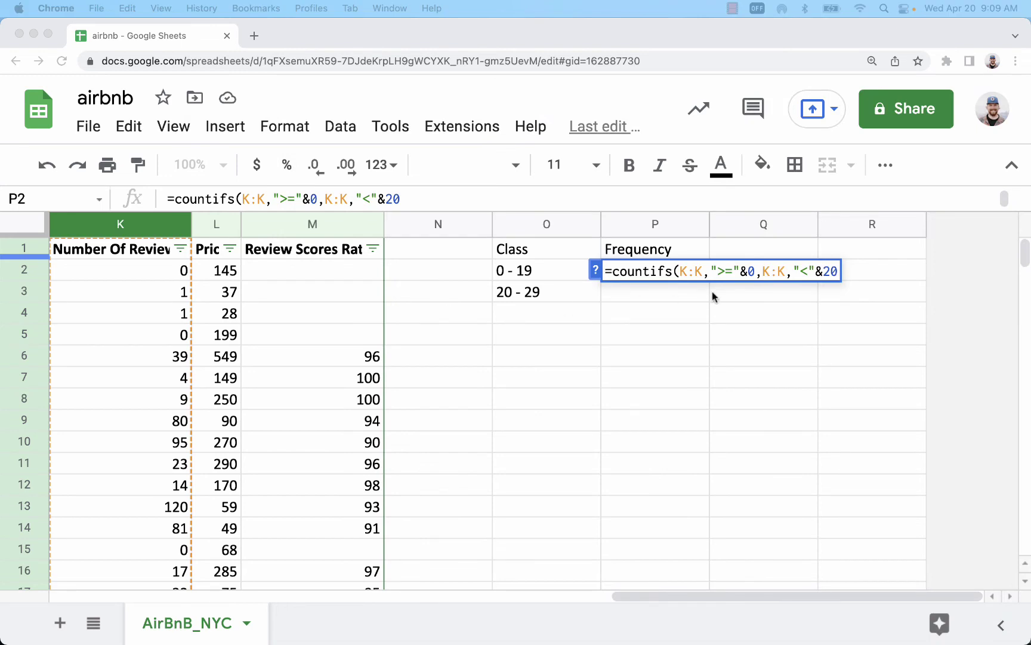
key(Return)
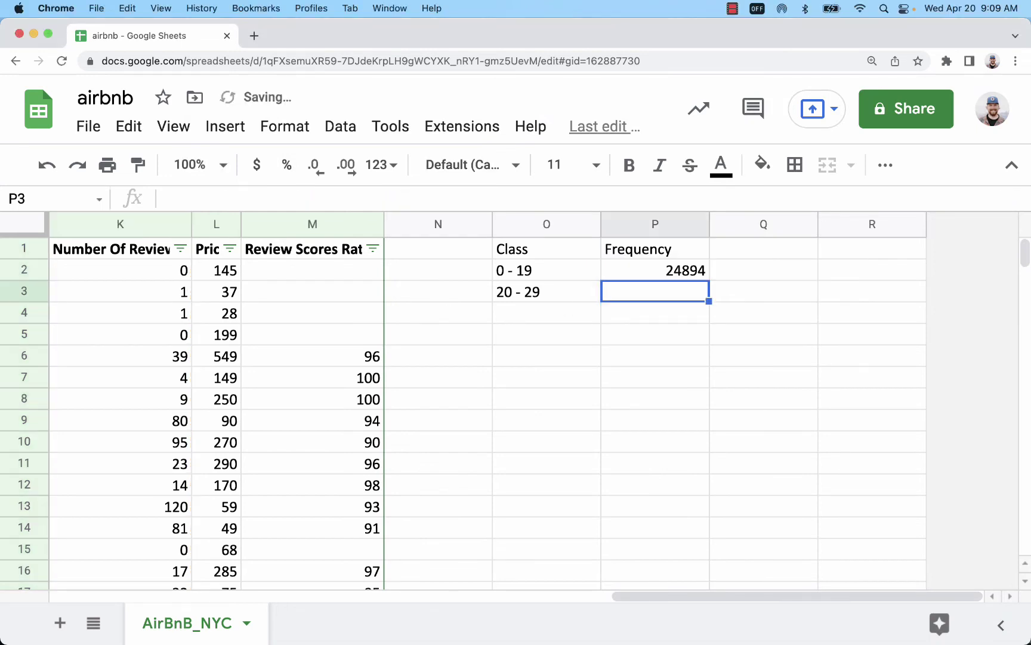
click(684, 272)
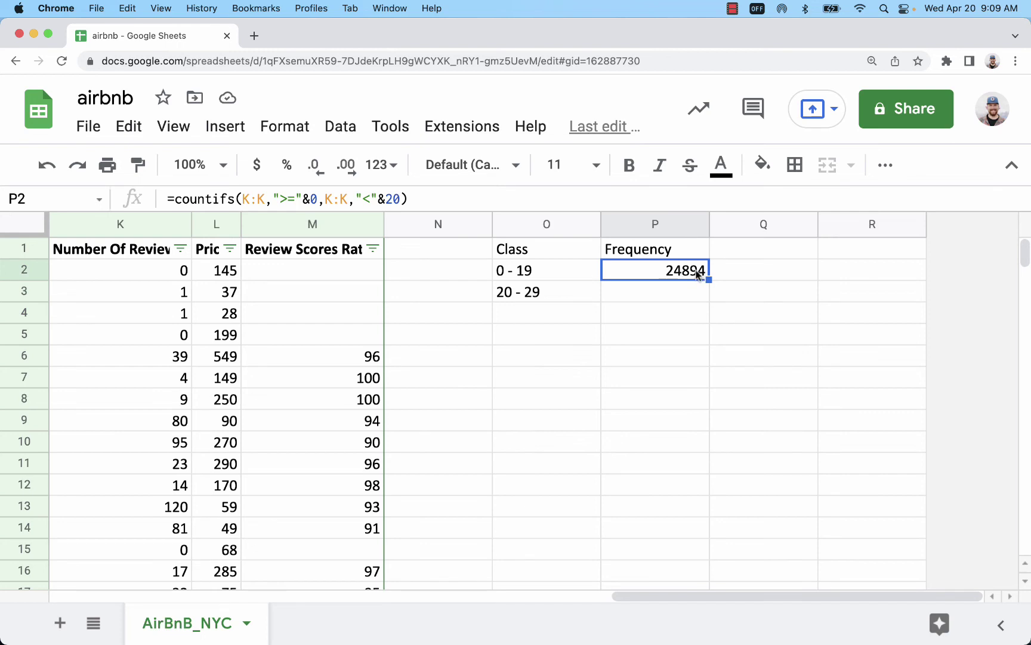
Move the Frequency header and its cells from P1:P3 to Q1:Q3, freeing column P.
click(668, 243)
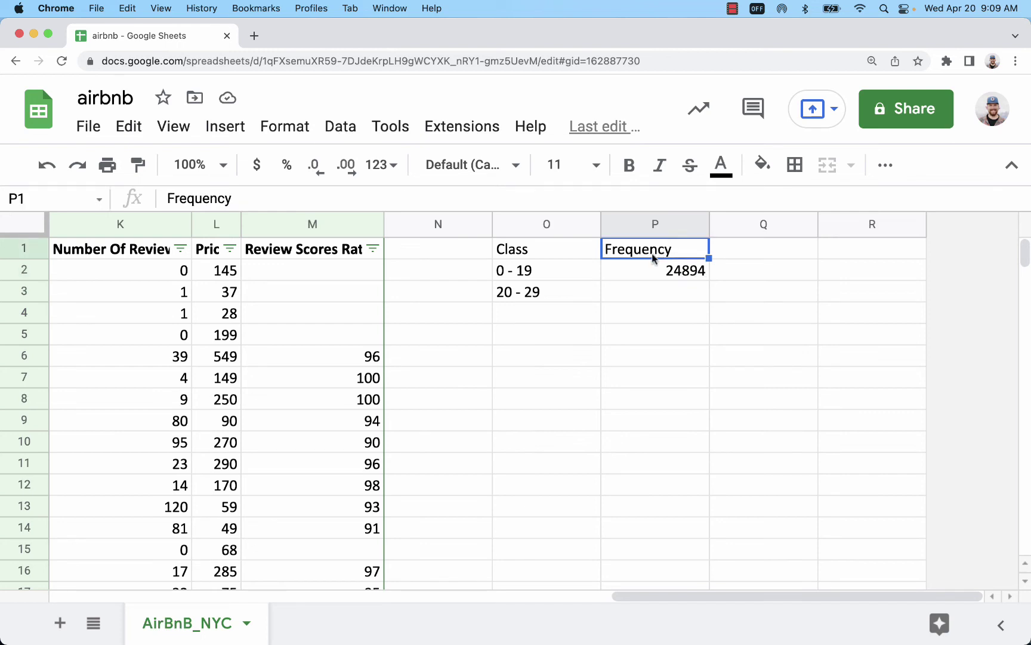
drag(653, 257, 652, 284)
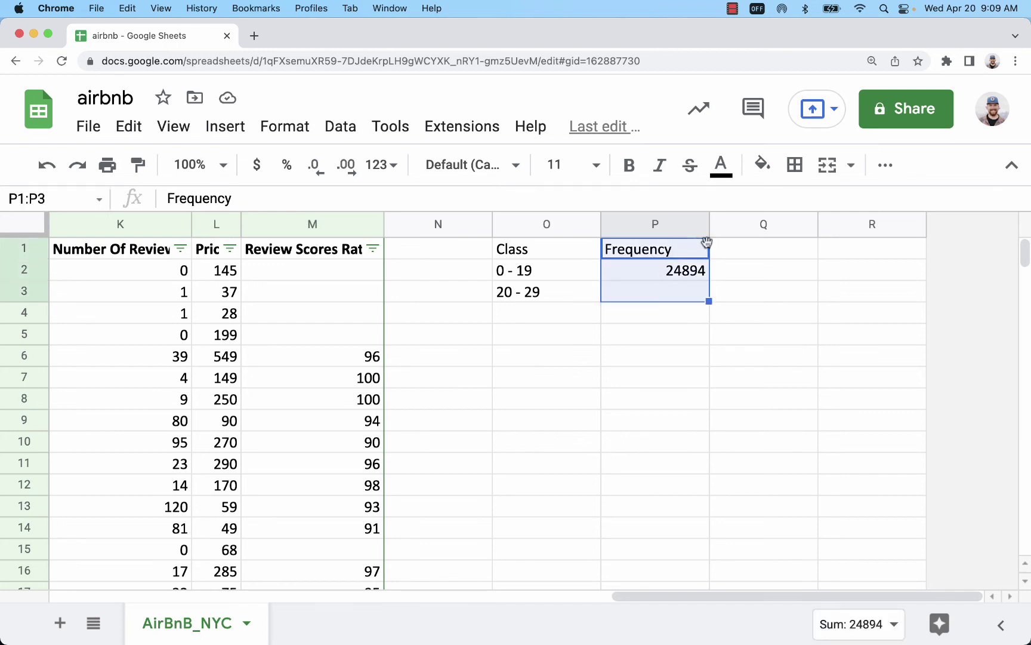
drag(708, 243, 773, 248)
click(654, 331)
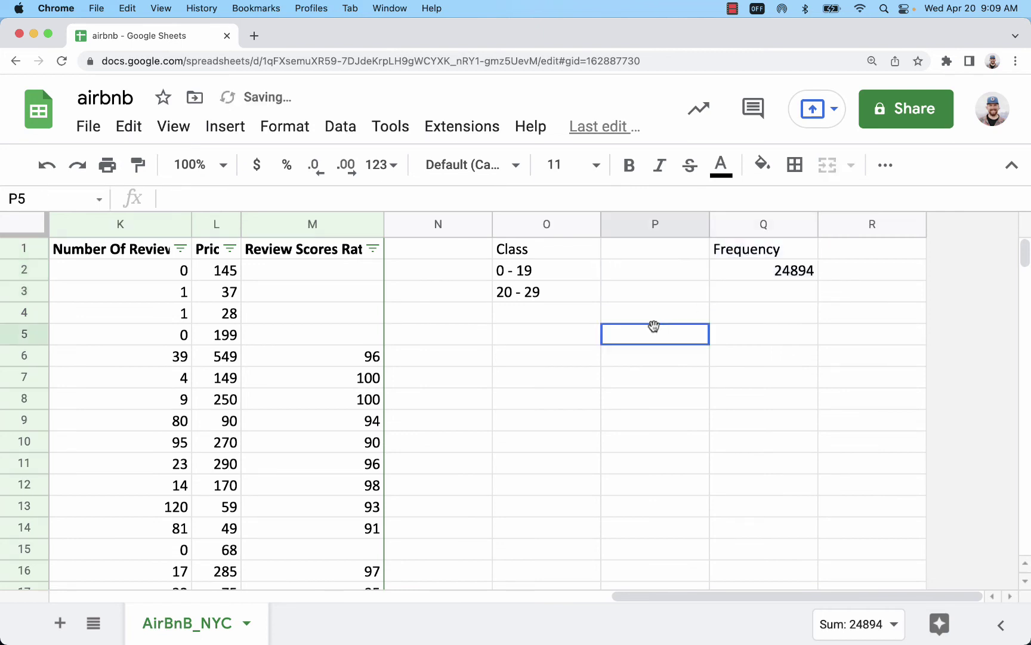
Replace the Class header in O1 with LCL and enter UCL as the header in P1.
click(536, 250)
text(Lowe)
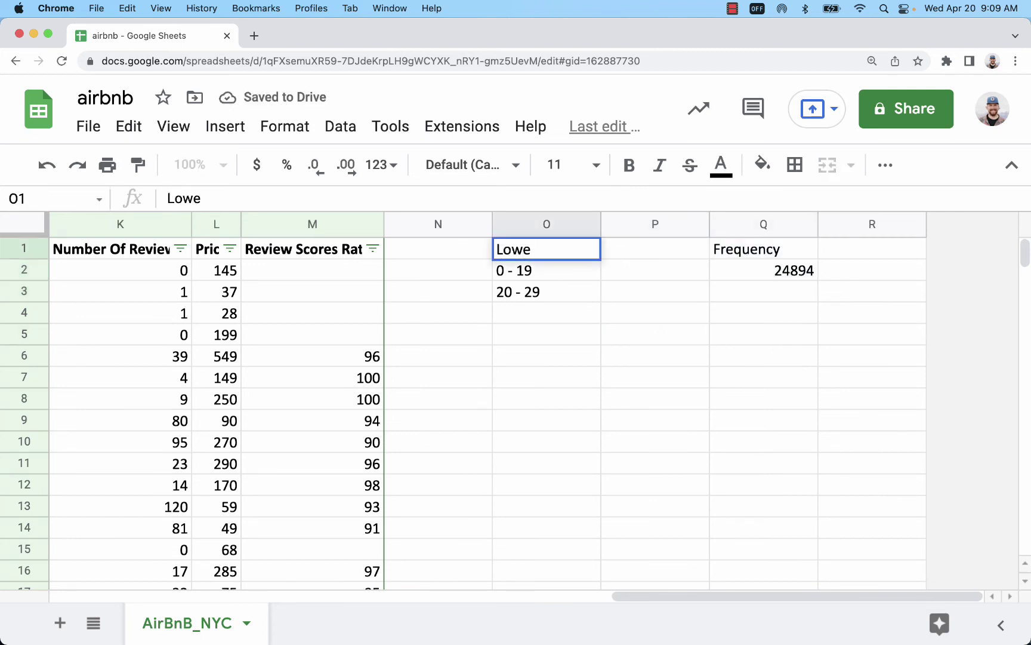
key(BackSpace)
key(BackSpace)
key(BackSpace)
key(BackSpace)
text(LCLCX)
key(BackSpace)
key(BackSpace)
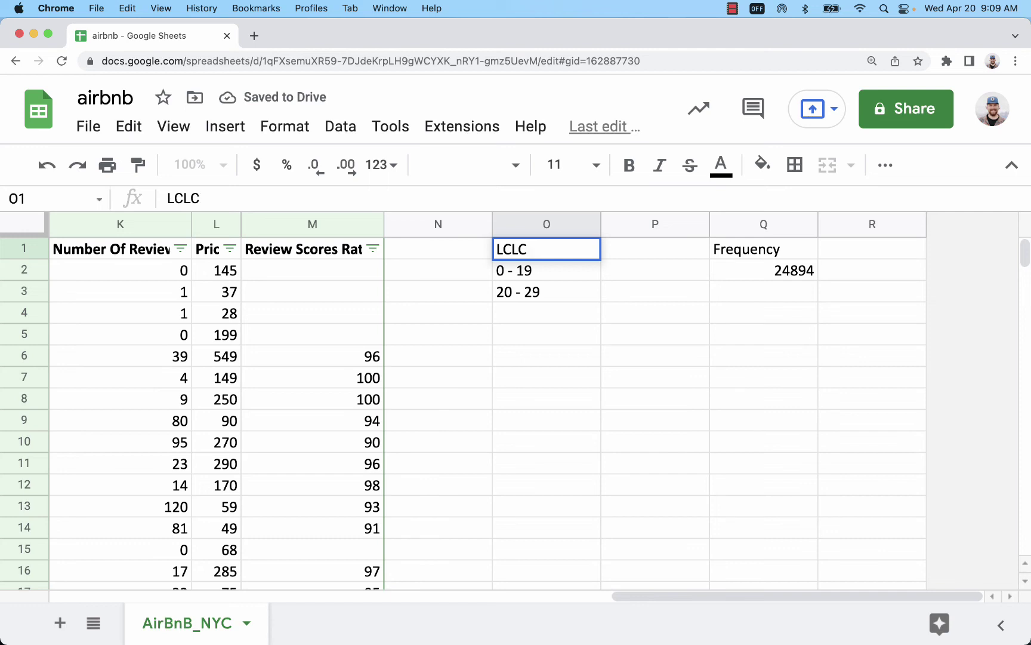
key(Tab)
text(UCL)
key(Return)
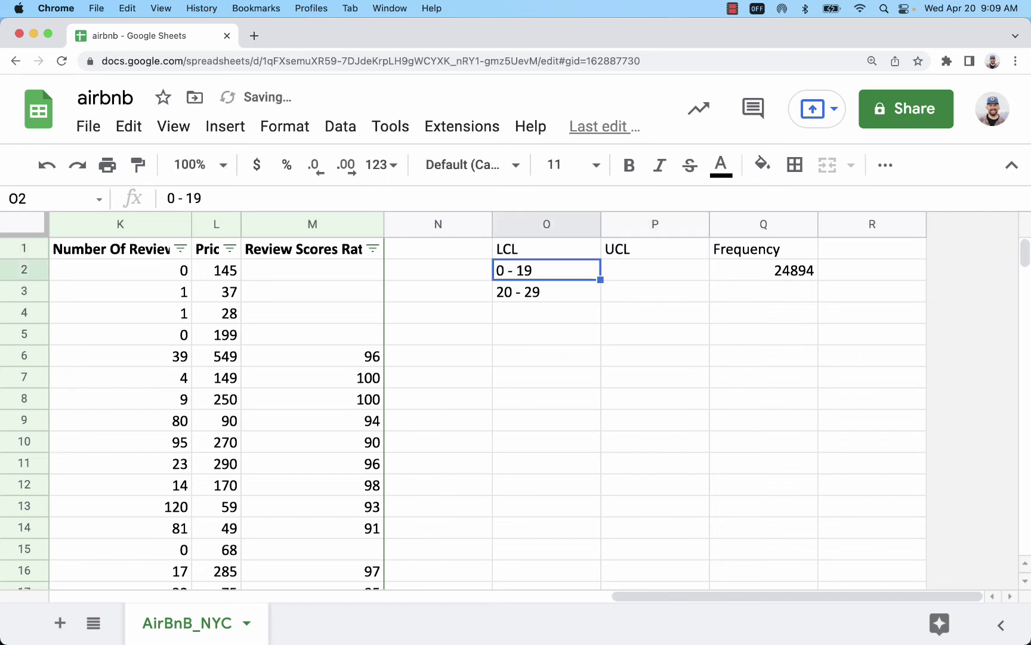
Enter the class limits in separate cells: 0 and 19 in O2:P2, 20 and 29 in O3:P3.
text(0)
key(Tab)
text(19)
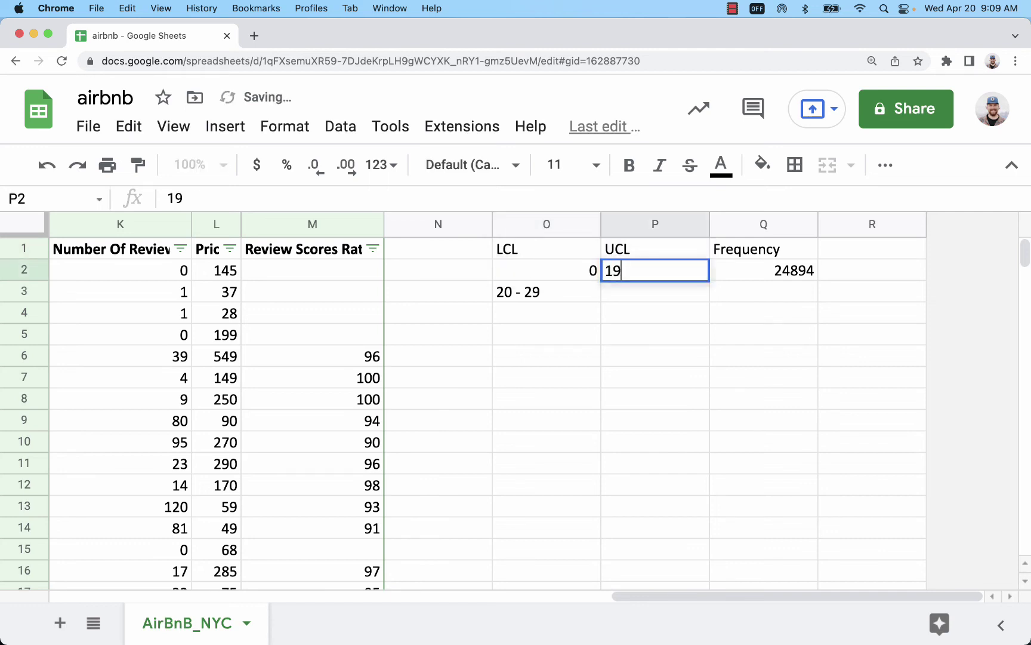
key(Return)
text(20)
key(Tab)
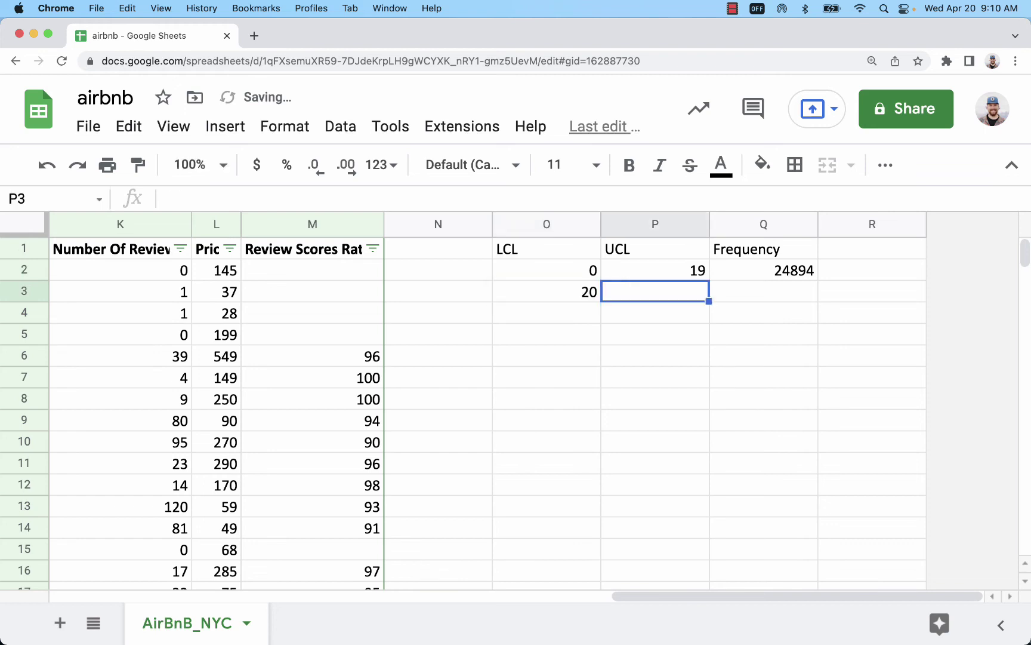
text(29)
key(Return)
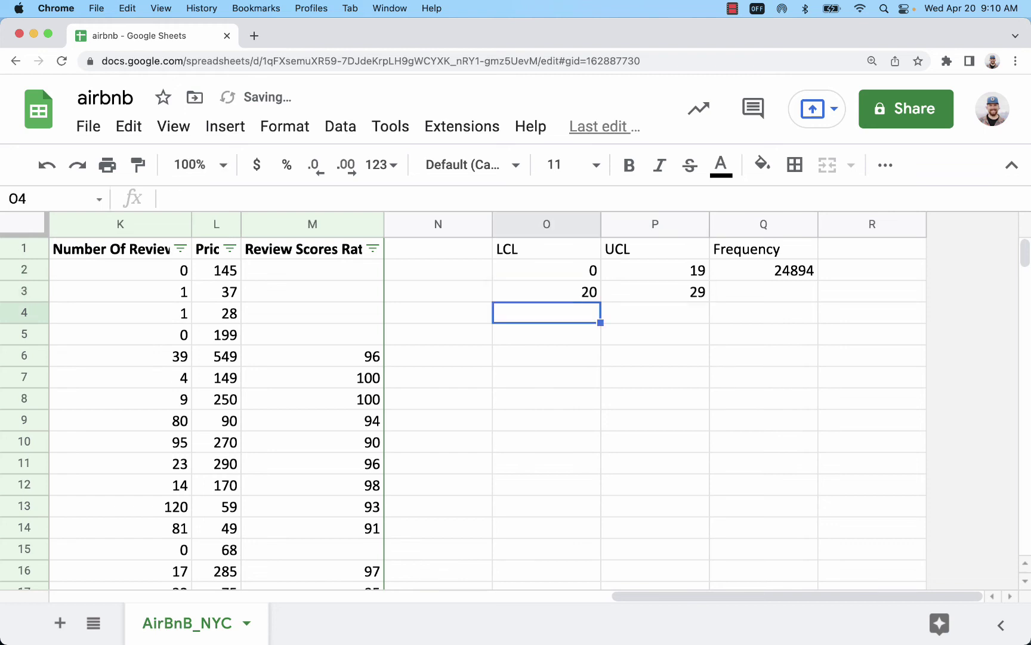
Correct the second class's upper limit in P3 to 39, leaving O4 empty.
text(10)
key(Escape)
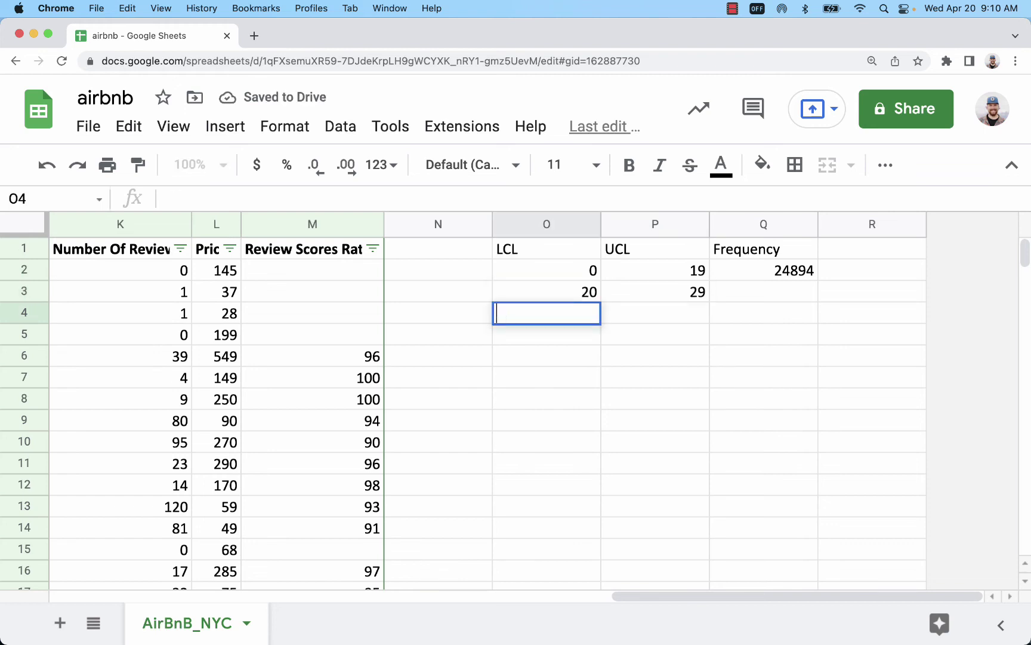
click(546, 292)
click(655, 291)
text(39)
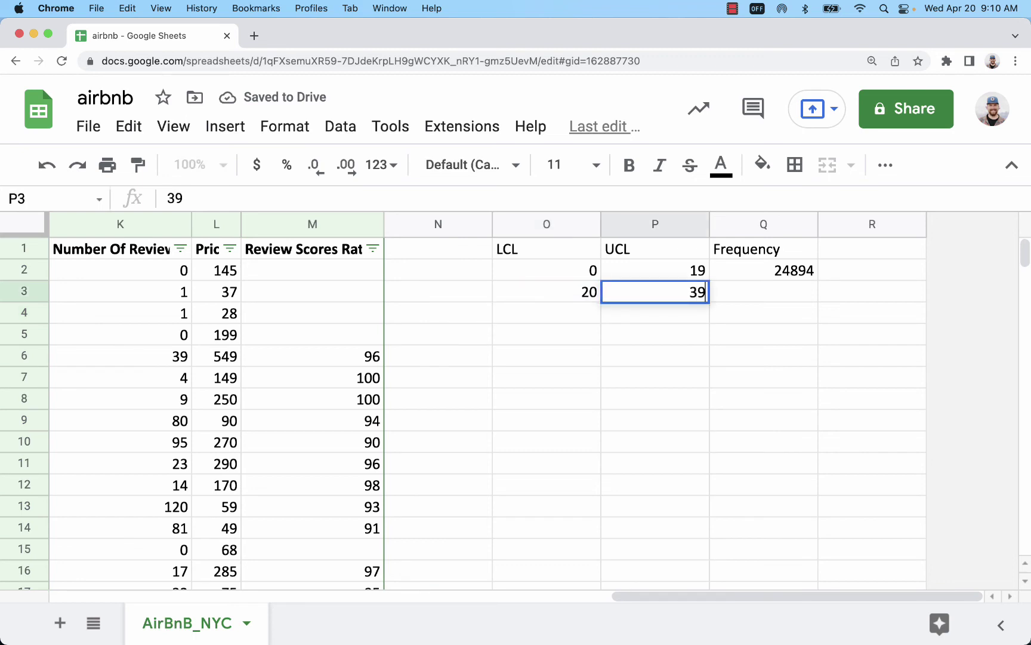
key(Return)
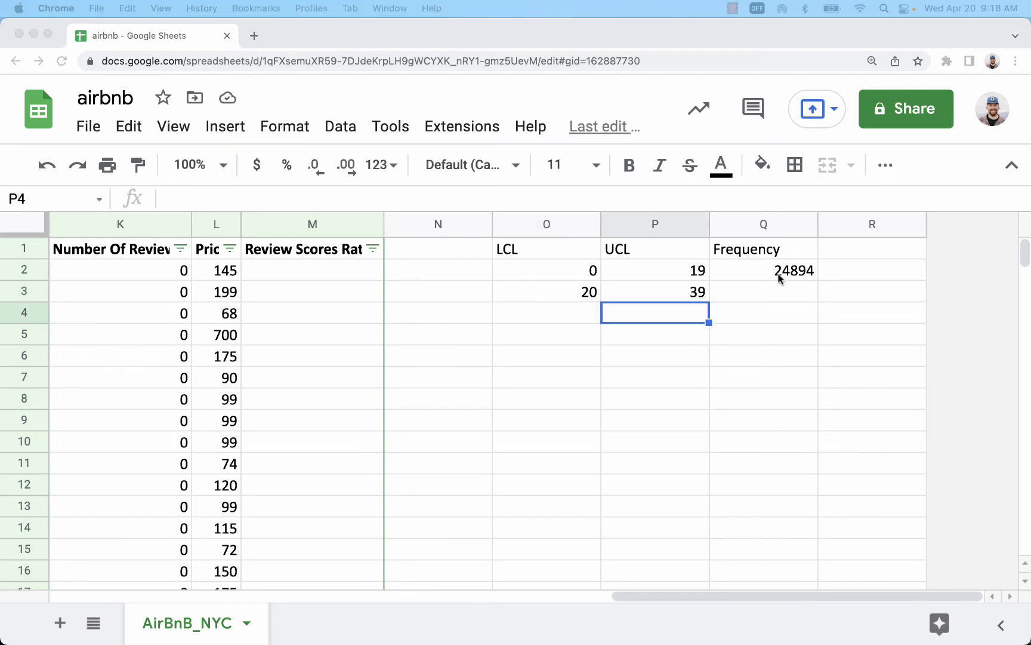
Replace the fixed 0 in the Q2 COUNTIFS formula's first condition with a reference to lower limit cell O2.
click(778, 273)
double_click(777, 273)
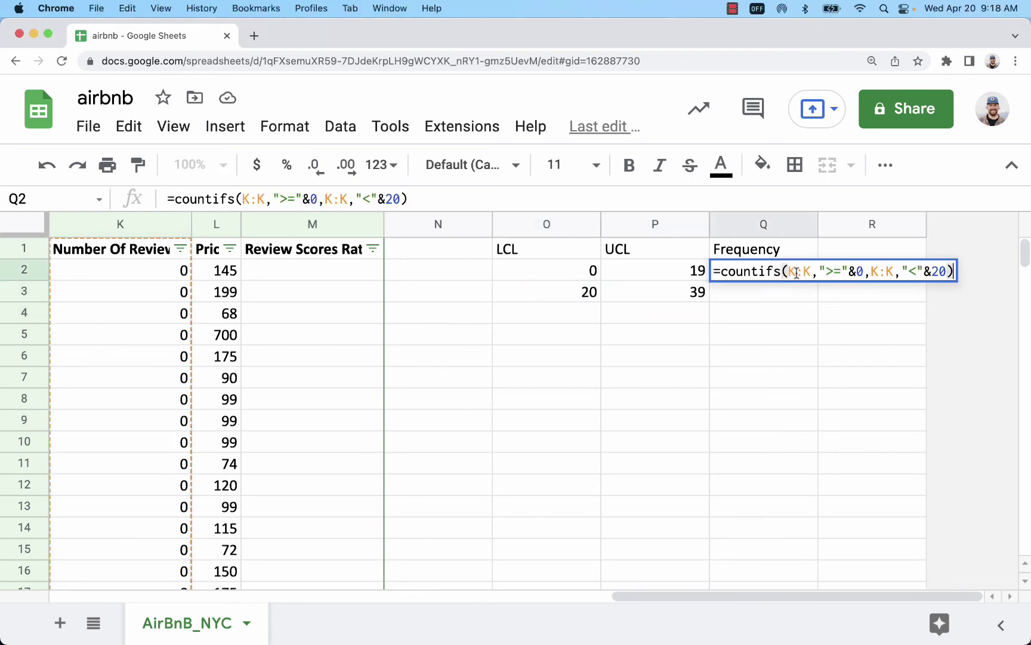
double_click(858, 271)
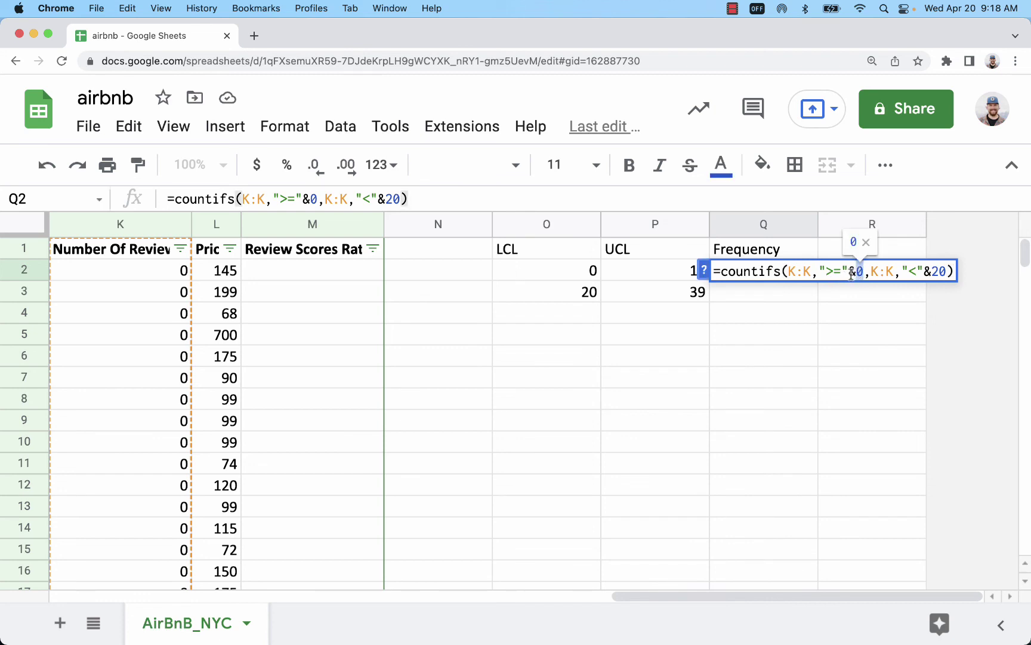
key(BackSpace)
click(568, 274)
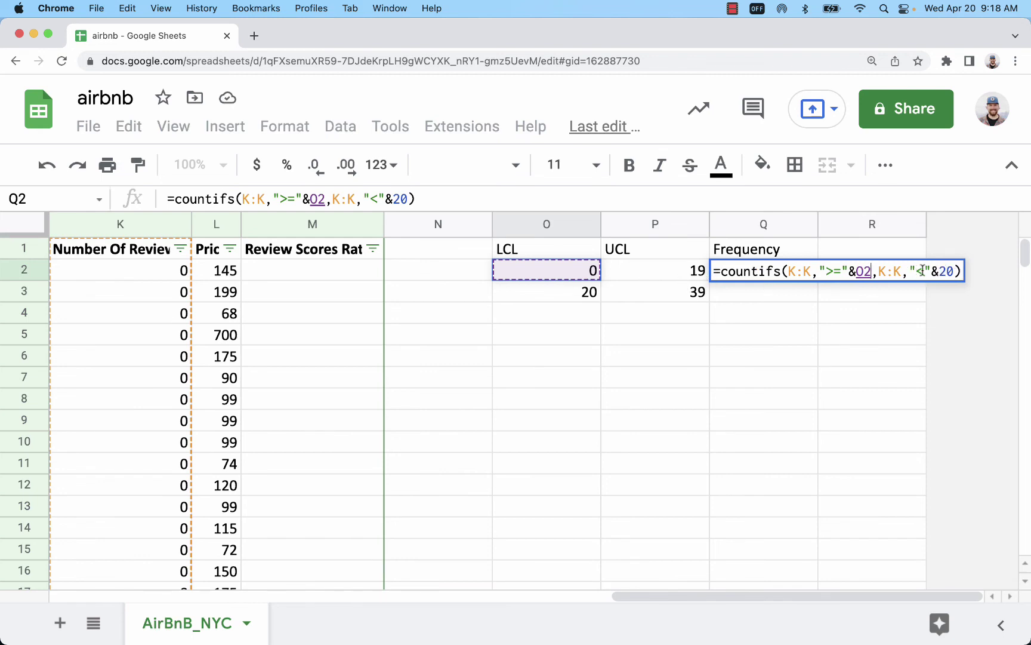
Change the second condition in Q2 to less than or equal to P2, making it =countifs(K:K,">="&O2,K:K,"<="&P2).
click(922, 270)
text(=)
key(Right)
key(Right)
key(Right)
key(Right)
key(shift+Left)
key(shift+Left)
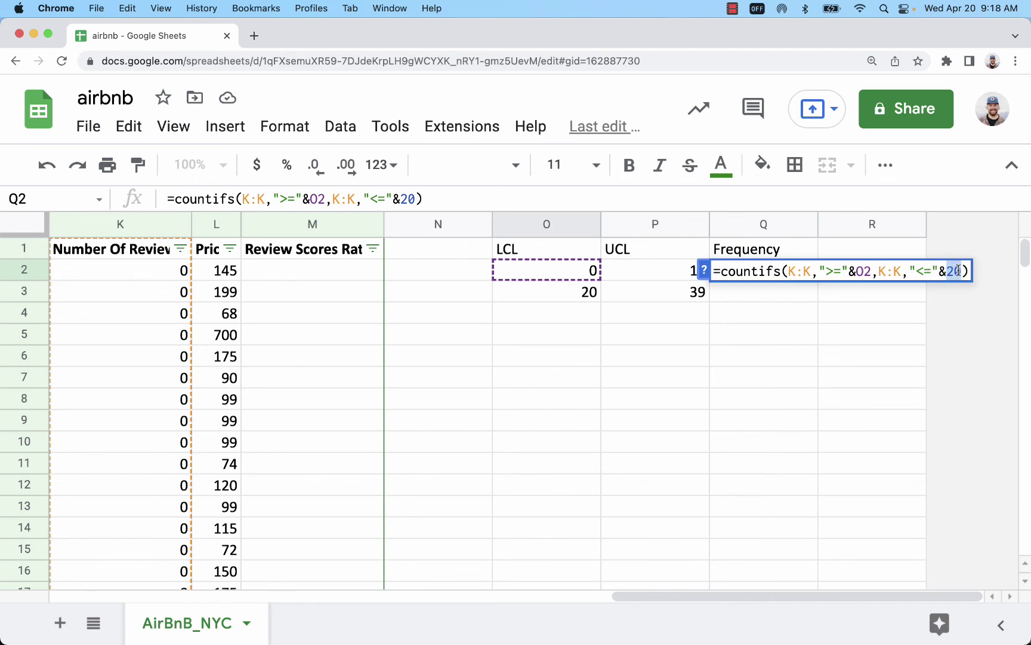
key(BackSpace)
click(635, 272)
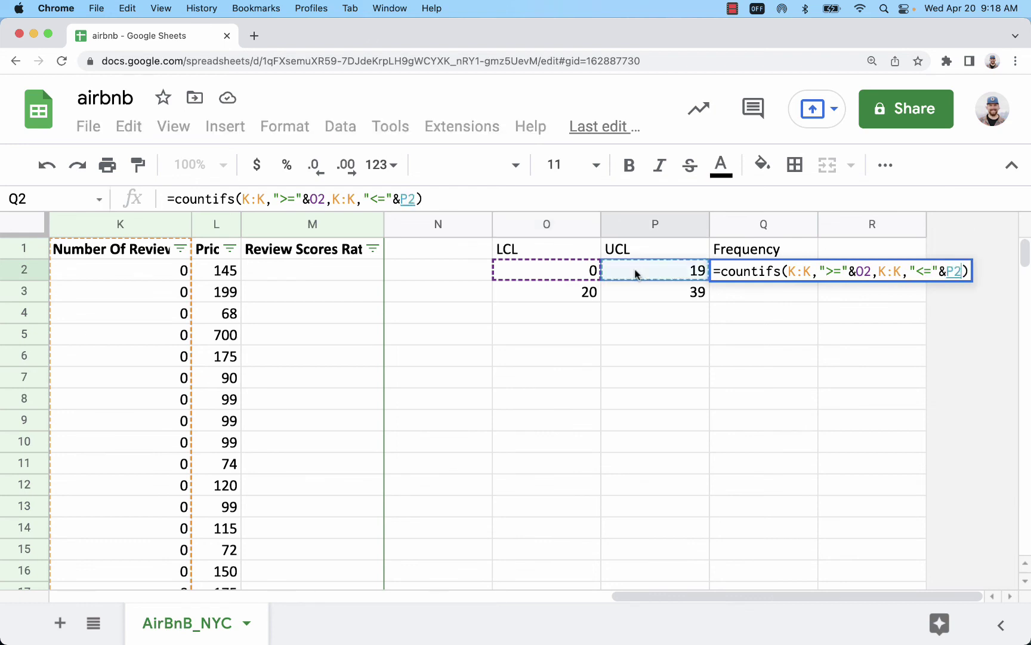
key(Return)
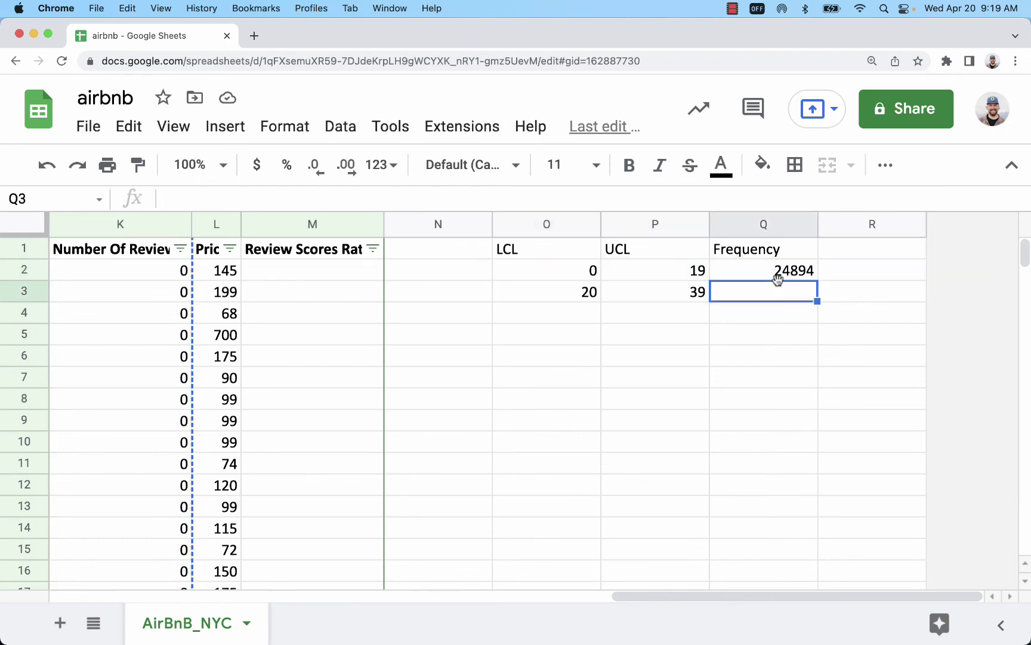
Fill the Q2 frequency formula down to Q3 for the 20–39 class.
click(806, 272)
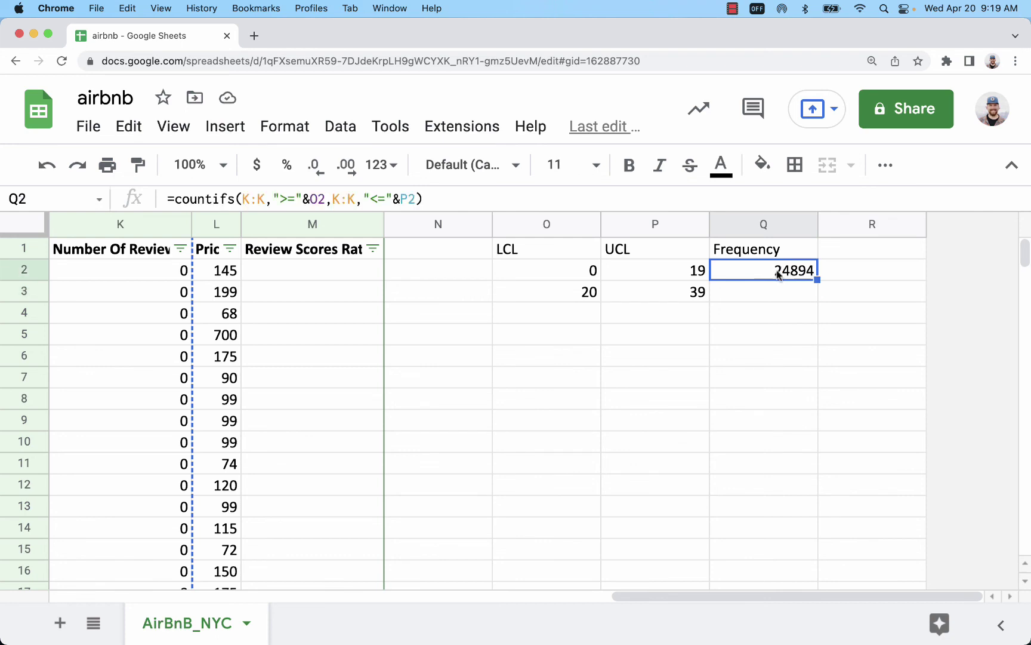
drag(817, 279, 817, 317)
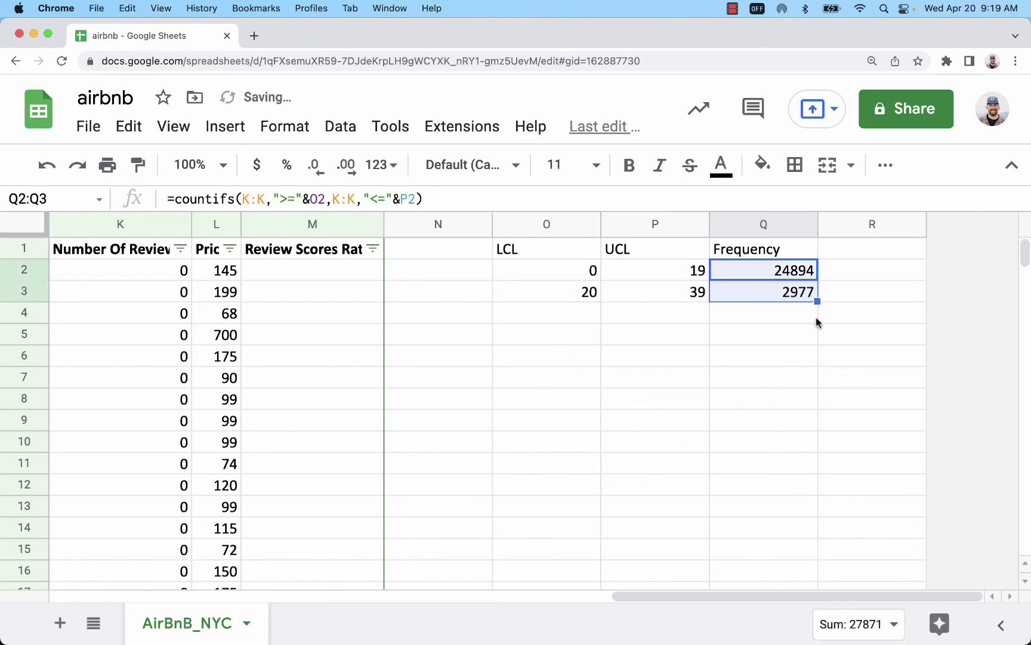
Fill the lower class limits in column O down to O19, continuing the series in steps of 20 to 340.
click(566, 286)
drag(571, 272, 597, 552)
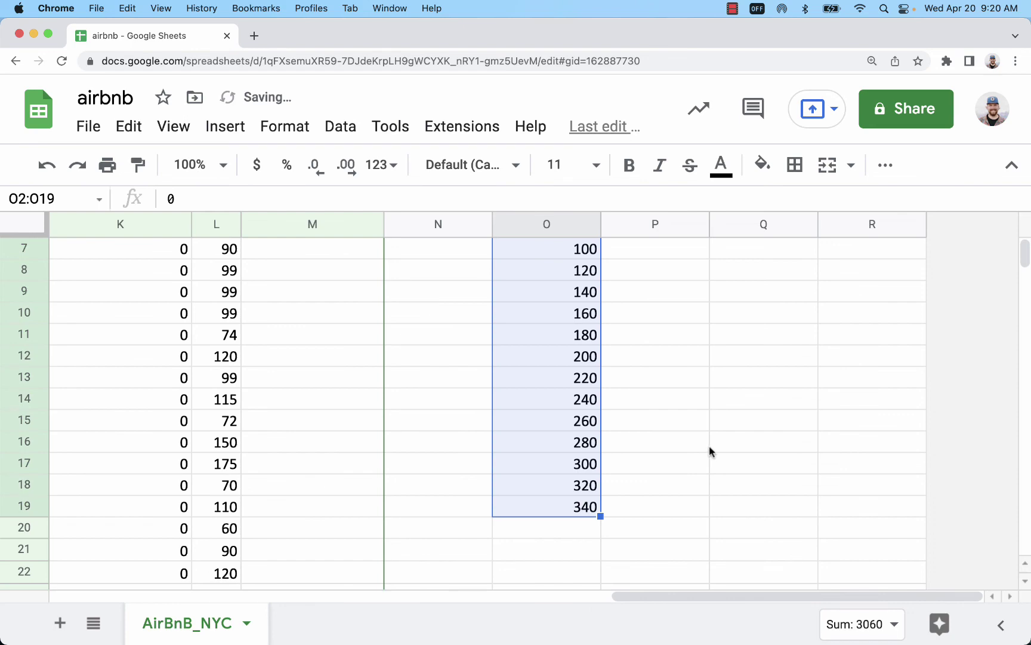
scroll(686, 452, up, 1)
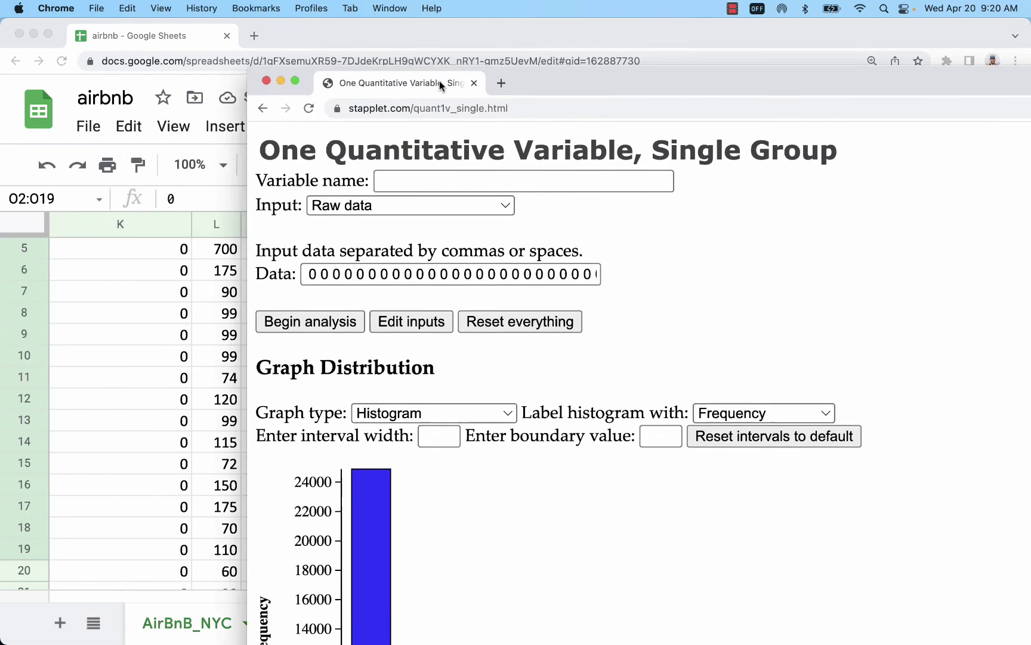
Move the Stapplet page into the spreadsheet's browser window and check the histogram's upper range and the maximum in its summary statistics.
drag(439, 81, 280, 36)
scroll(561, 422, down, 10)
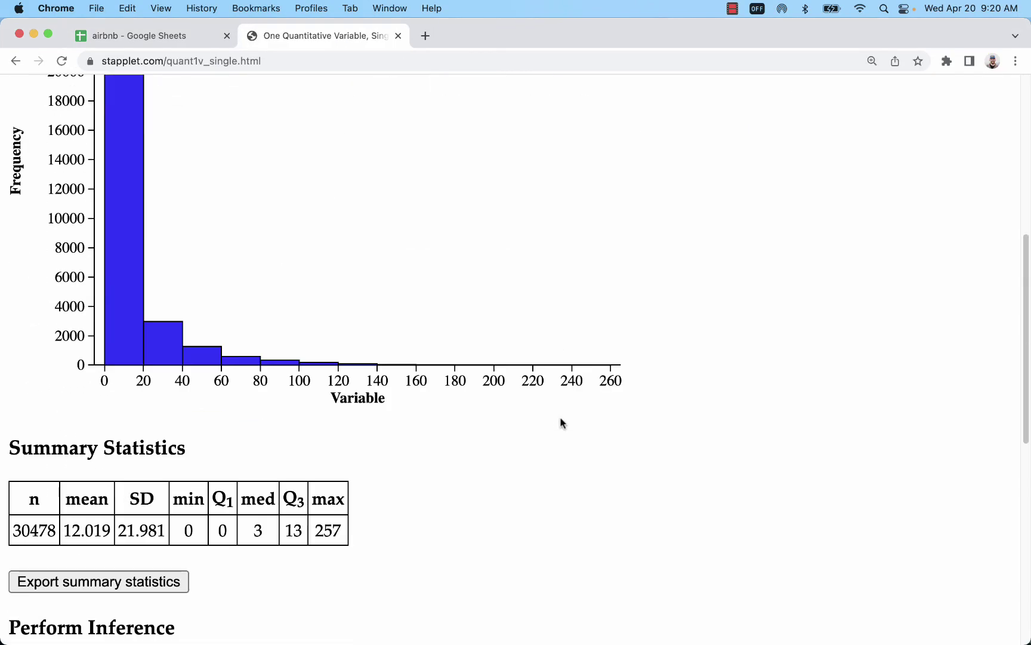
double_click(499, 33)
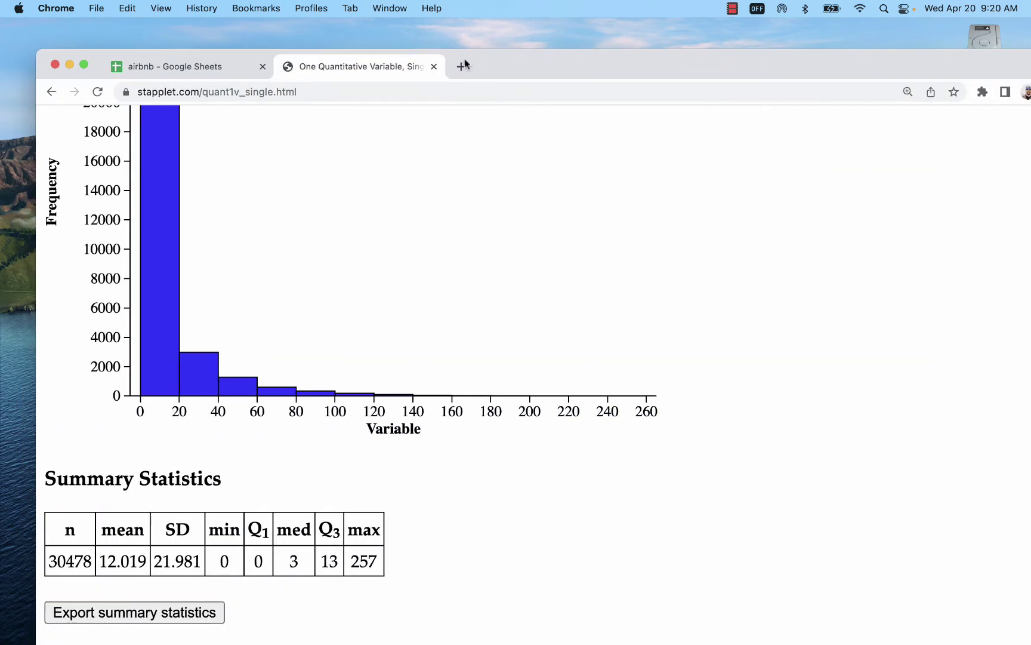
double_click(606, 69)
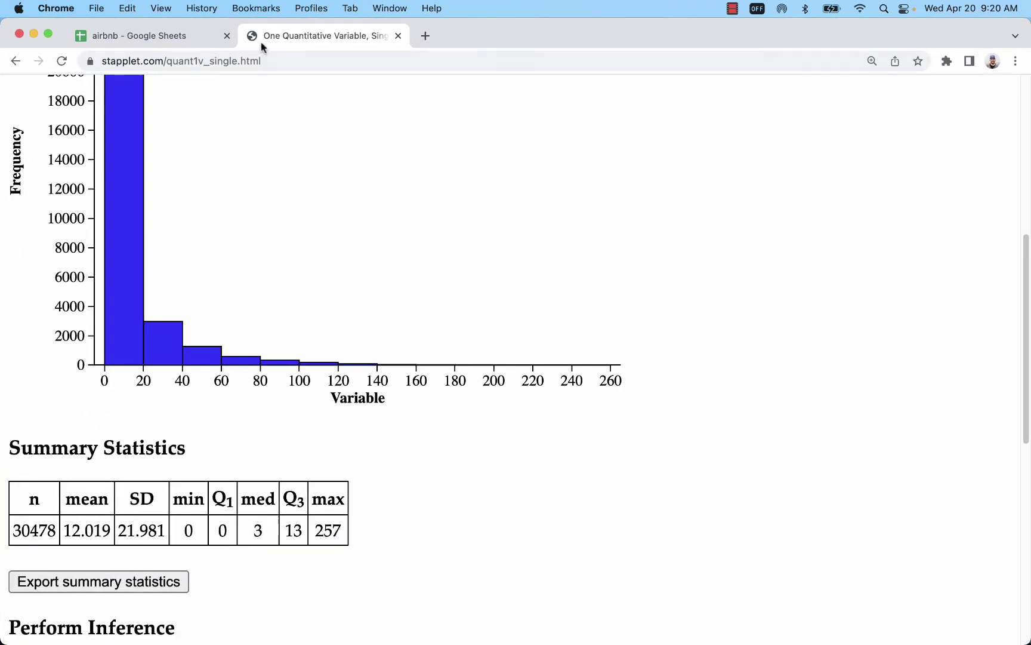
Switch back to the airbnb Google Sheet and delete the surplus lower limits in O15:O19, keeping 240 as the last class.
click(150, 36)
click(548, 488)
drag(554, 468, 553, 548)
key(Delete)
Fill the upper class limits in column P down to P14, continuing the series in steps of 20 to 259.
scroll(689, 420, up, 2)
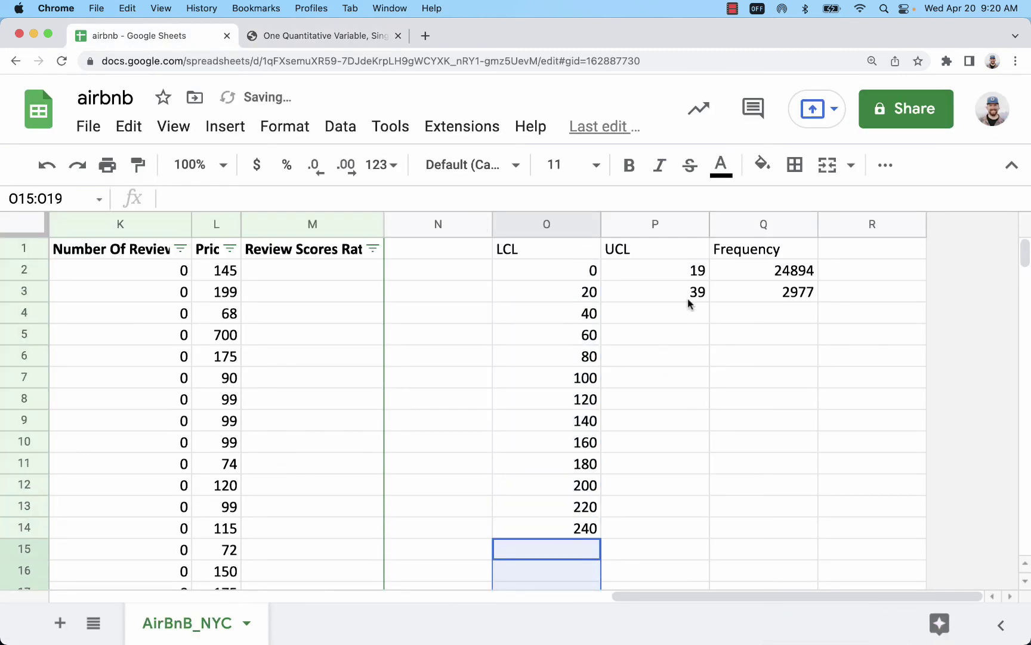
drag(690, 274, 686, 535)
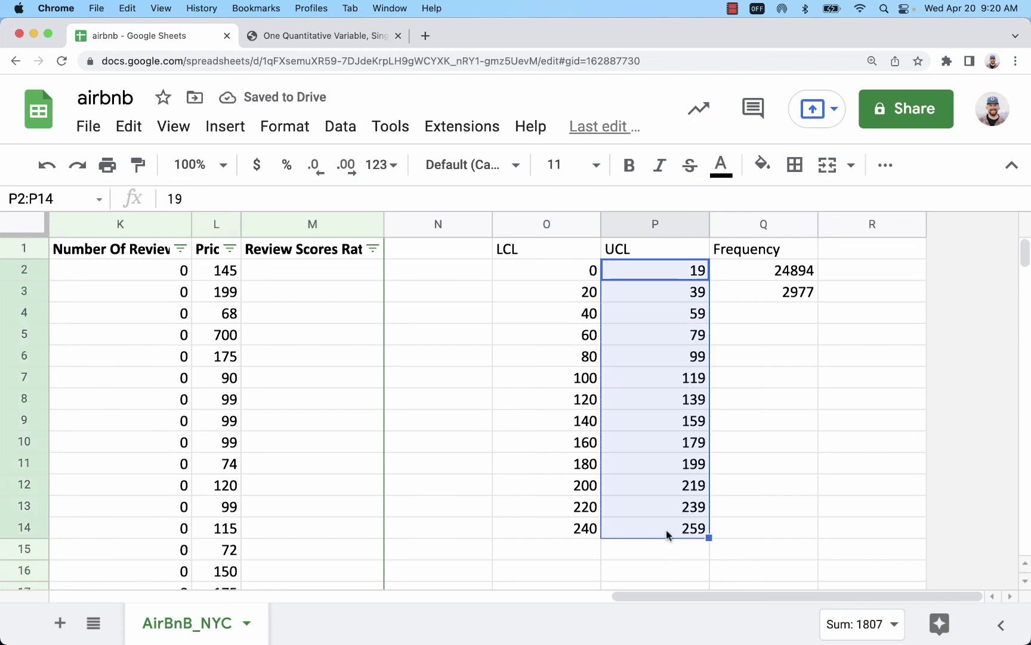
click(727, 347)
Fill the COUNTIFS frequency formula from Q3 down to Q14 and check the sum of Q2:Q14.
click(800, 293)
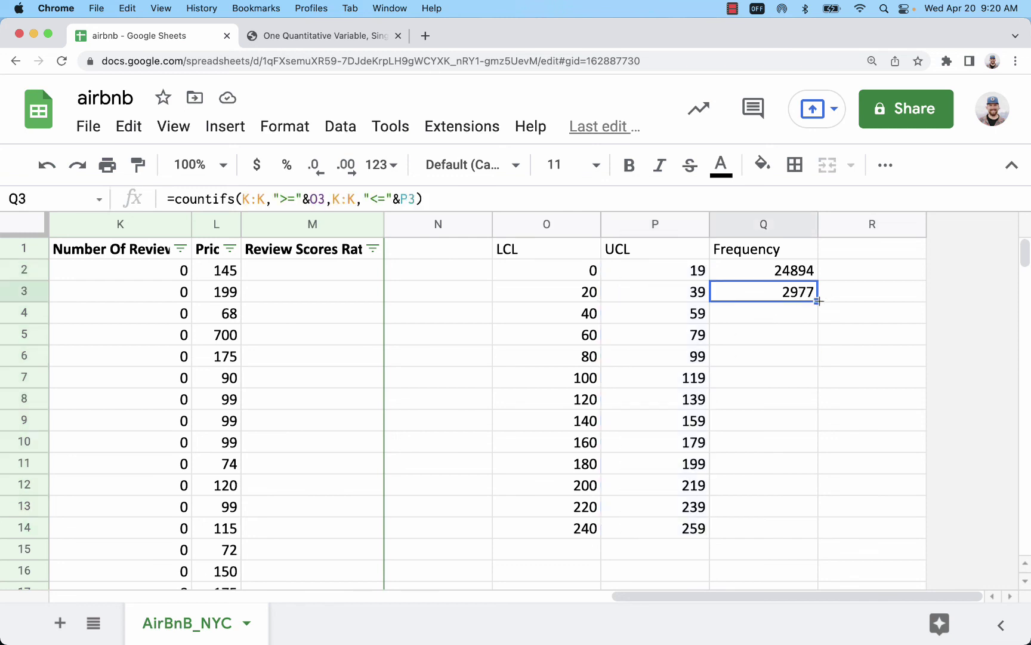
double_click(818, 301)
drag(774, 269, 817, 534)
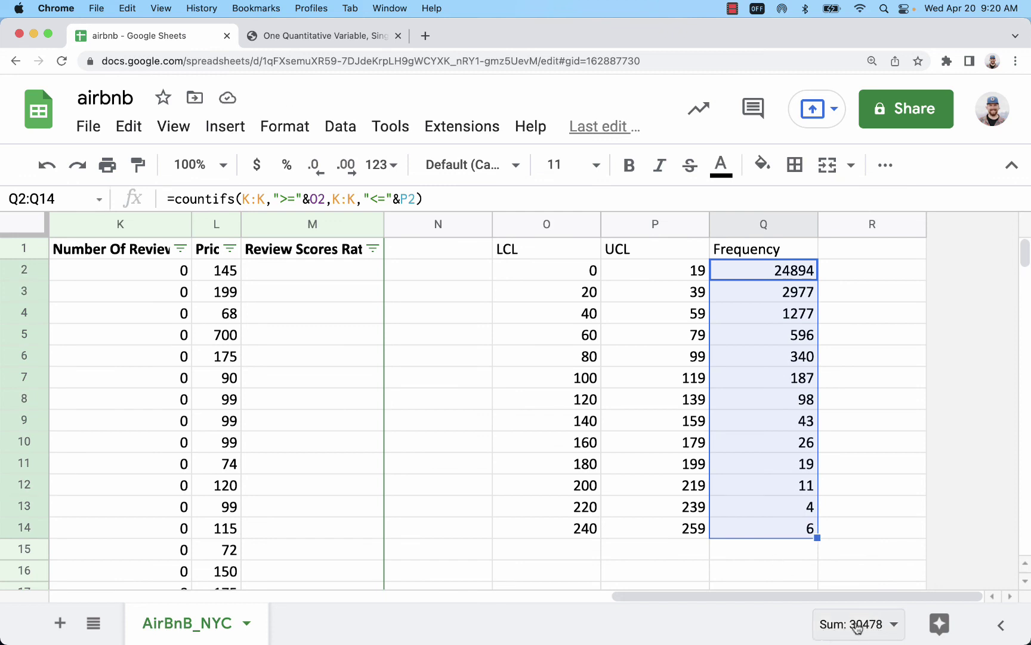
click(881, 313)
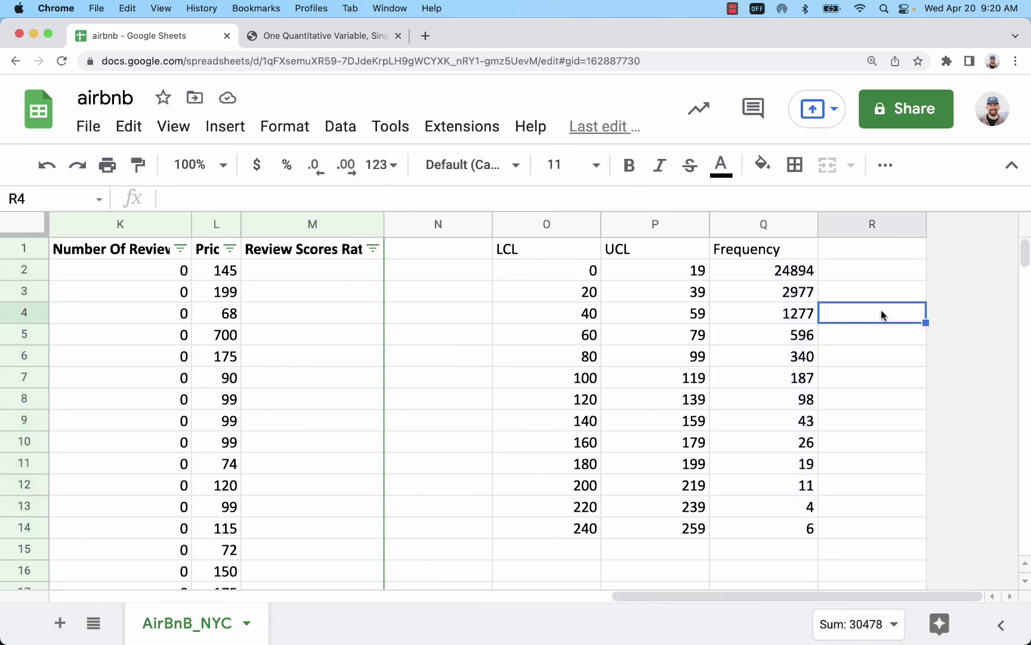
click(800, 274)
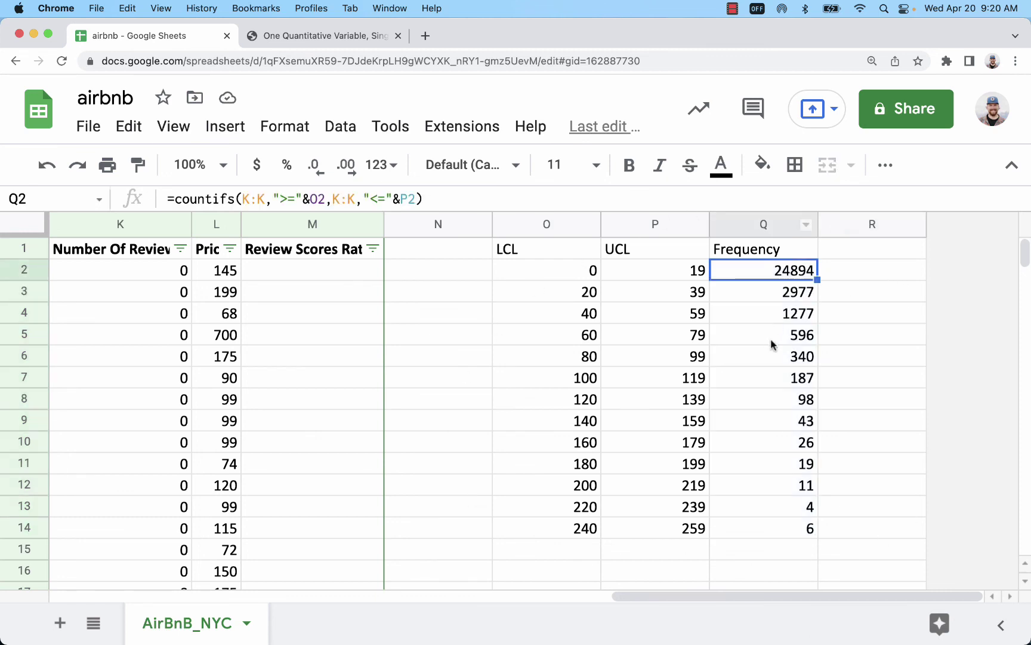
click(570, 311)
click(458, 249)
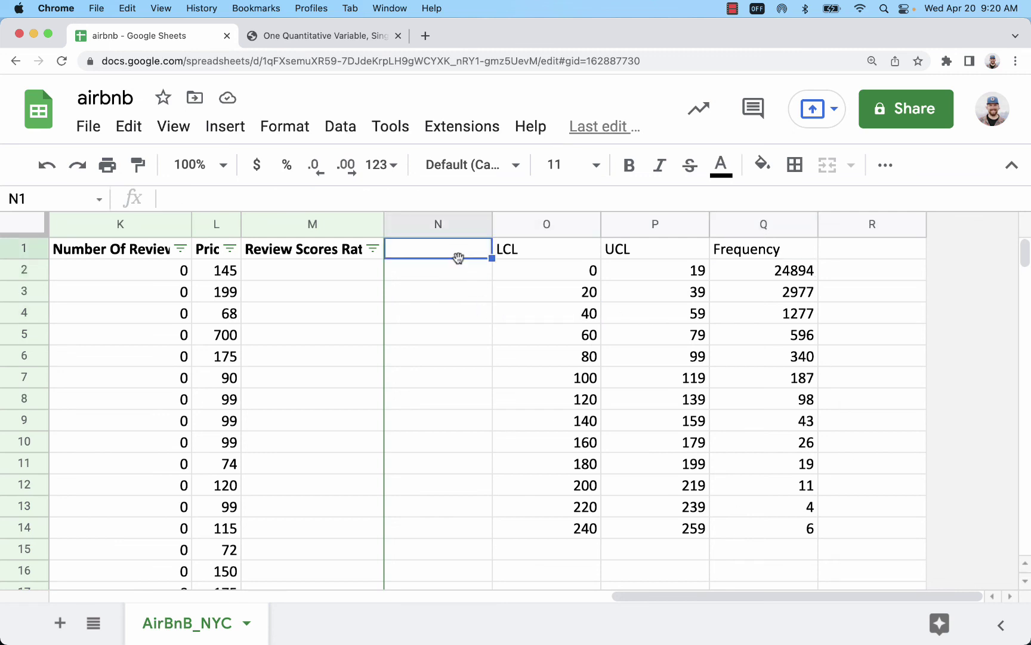